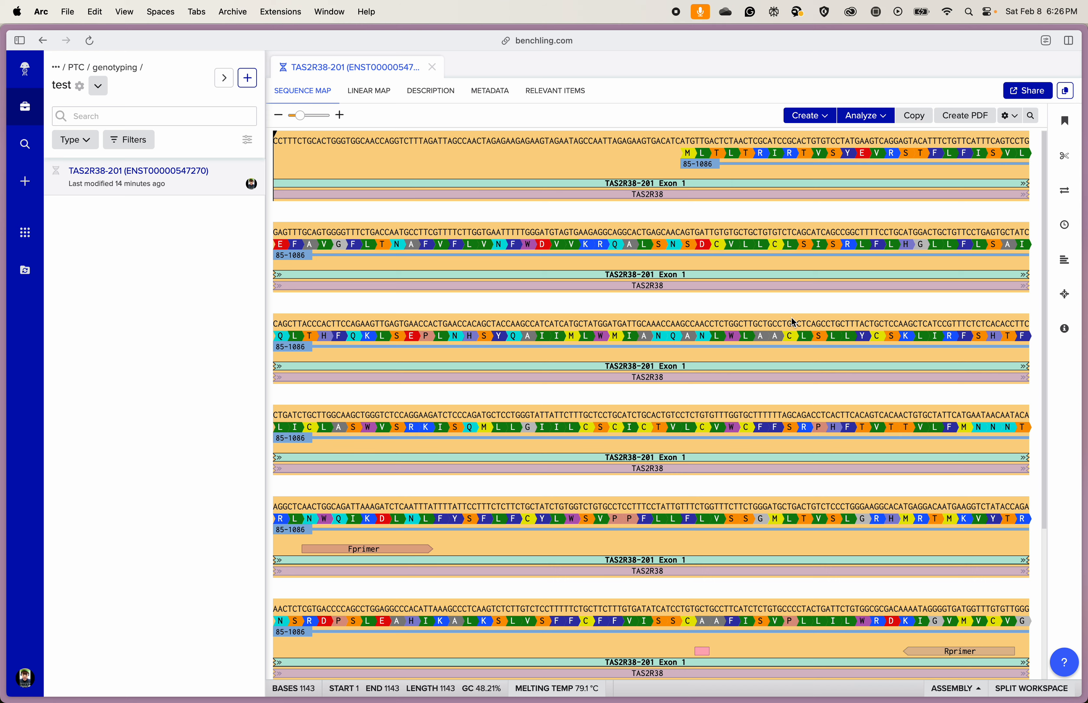
- Select the TAS2R38 sequence region spanning from the Fprimer annotation through the Rprimer annotation
scroll(714, 491, "down", 5)
scroll(714, 494, "up", 3)
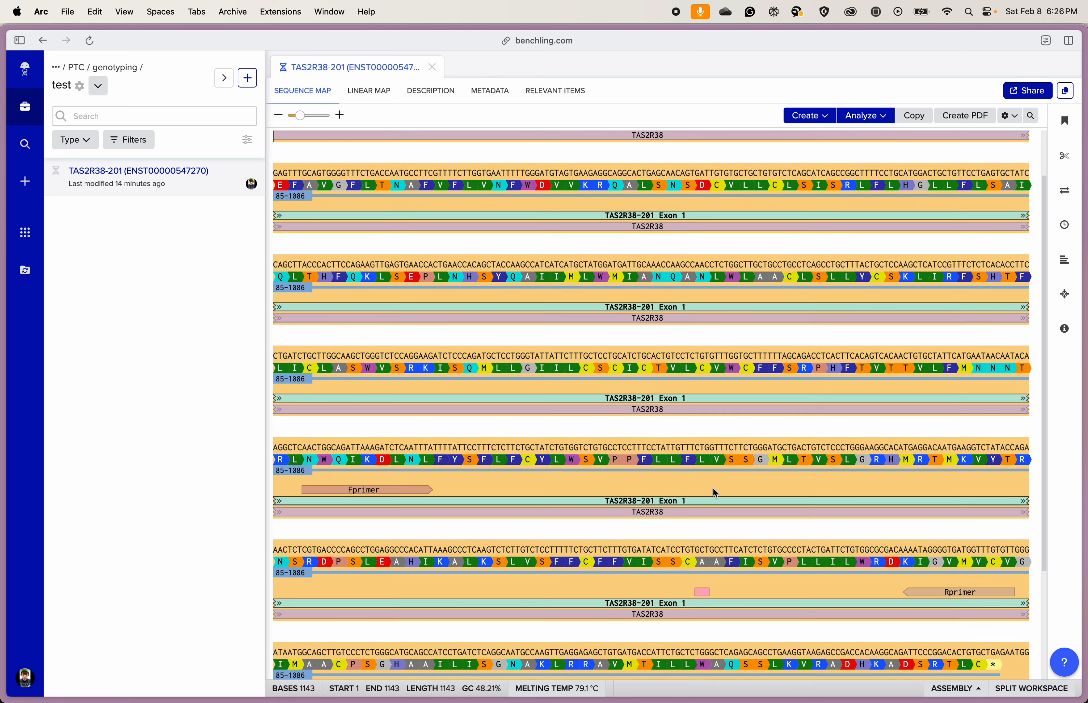
scroll(714, 494, "up", 2)
scroll(712, 485, "down", 3)
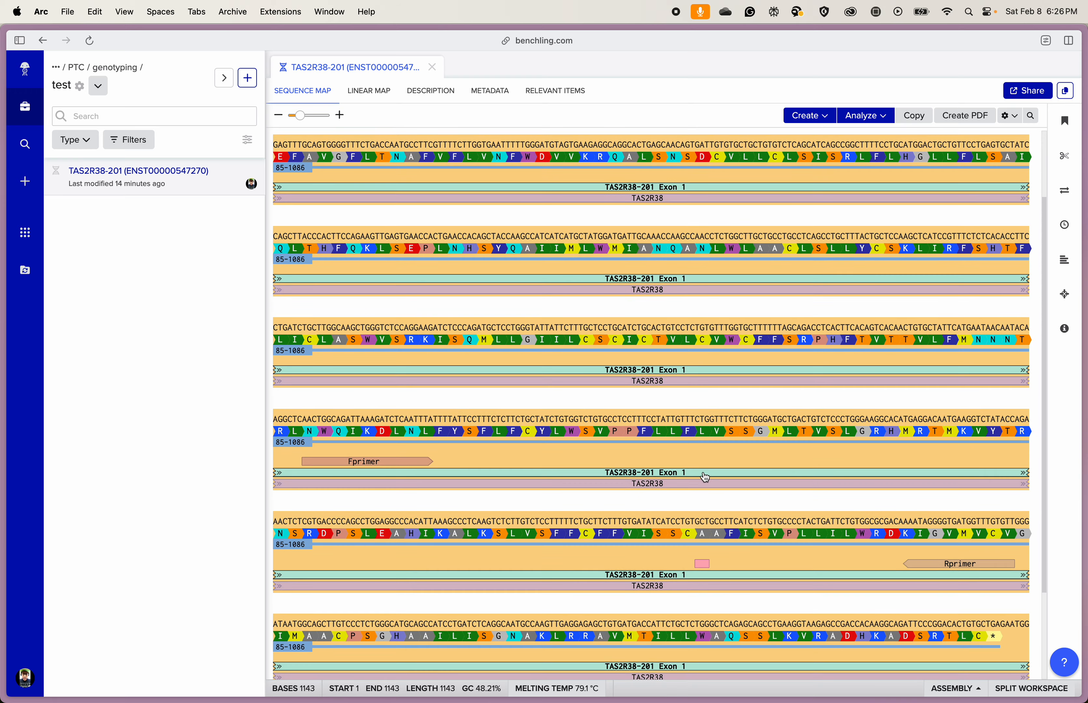
left_click(366, 462)
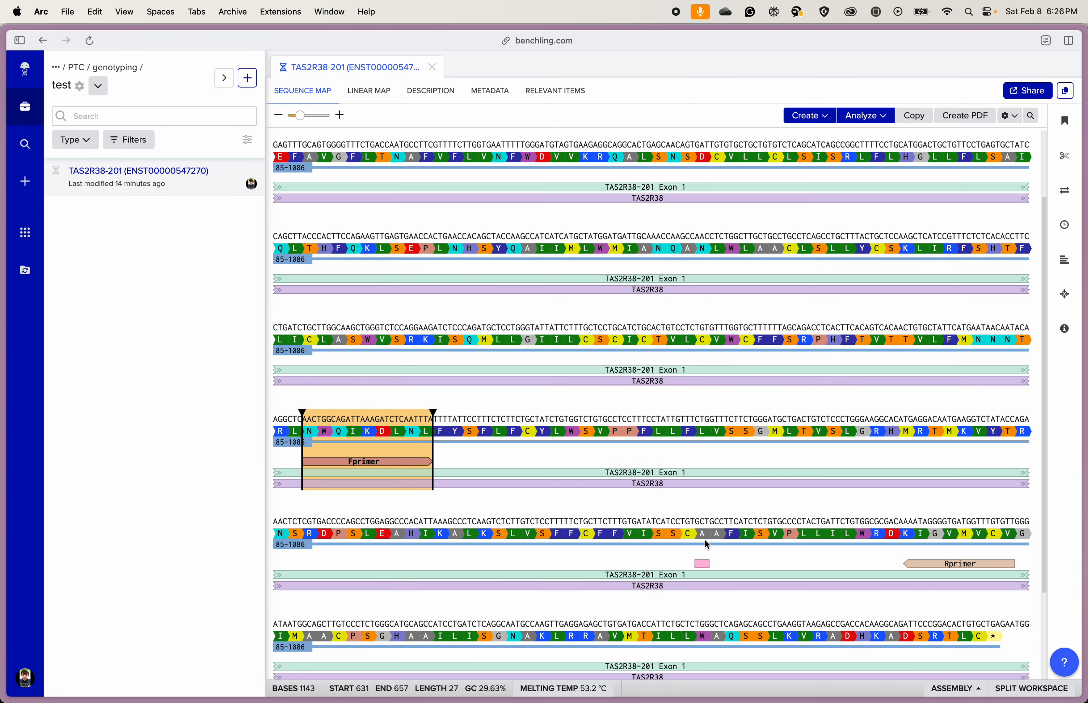
left_click(965, 567, "shift")
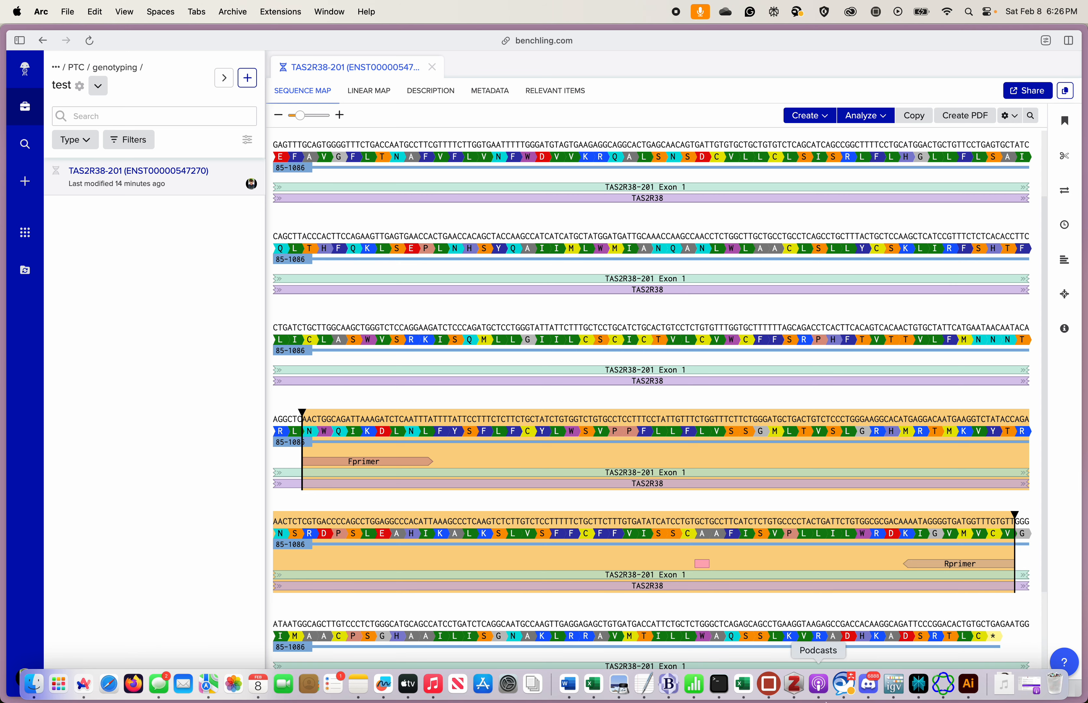
- Switch to ApE and select the FORWARD PRIMER feature in the PTC_locus_pf.gb sequence
left_click(942, 684)
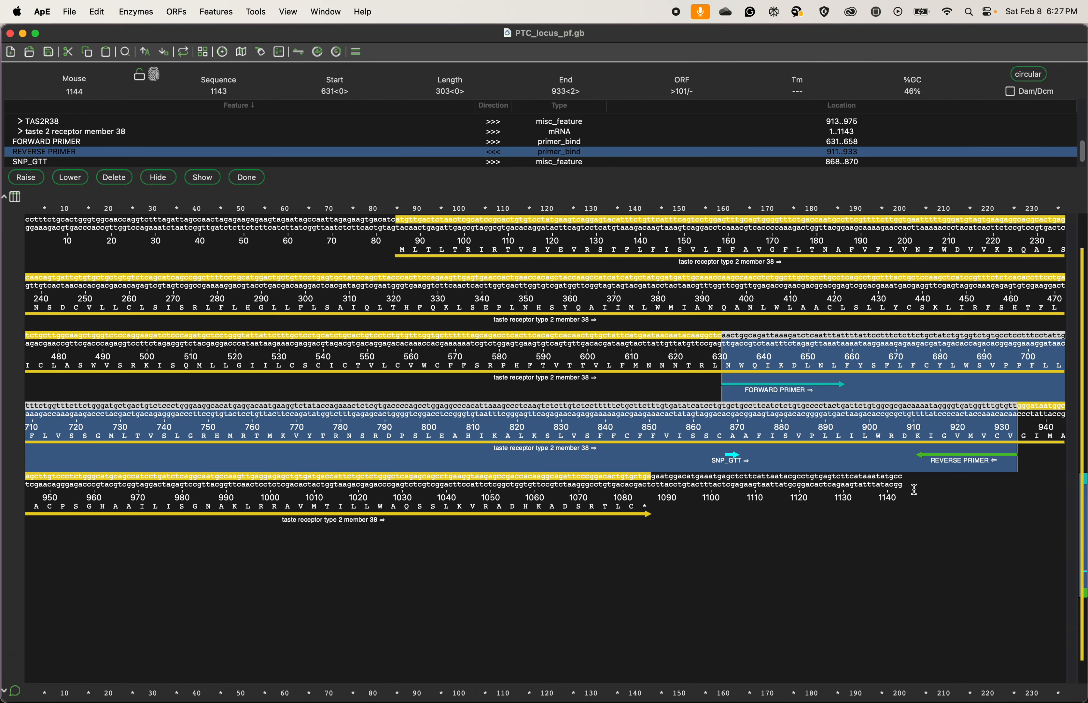
left_click(64, 13)
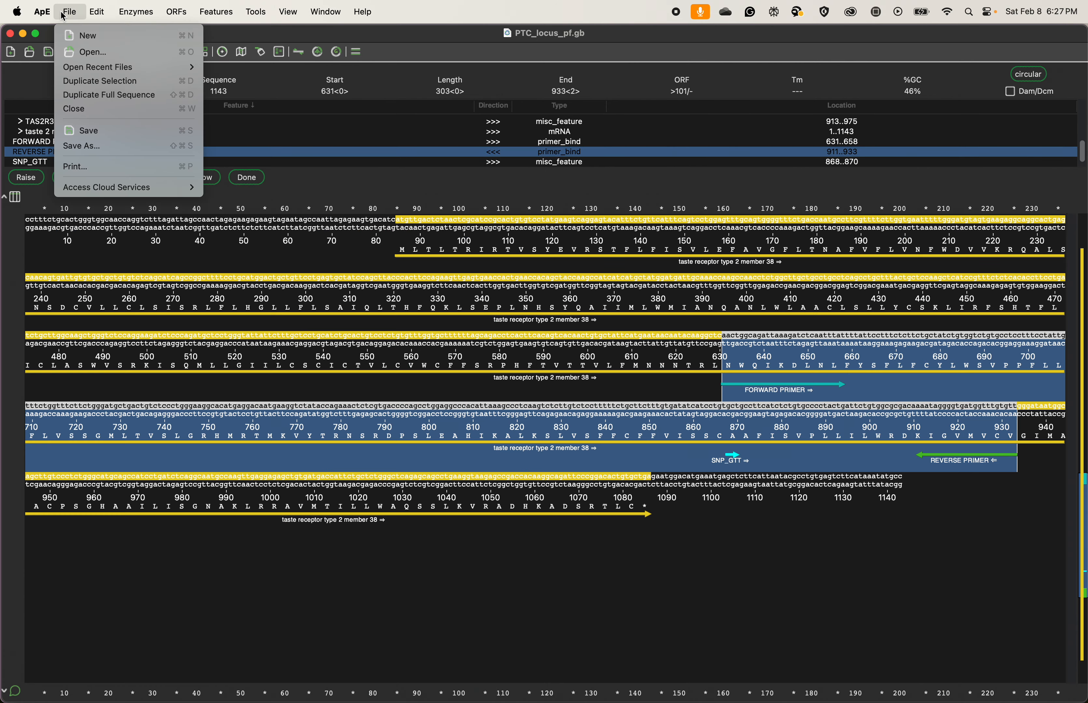
left_click(772, 517)
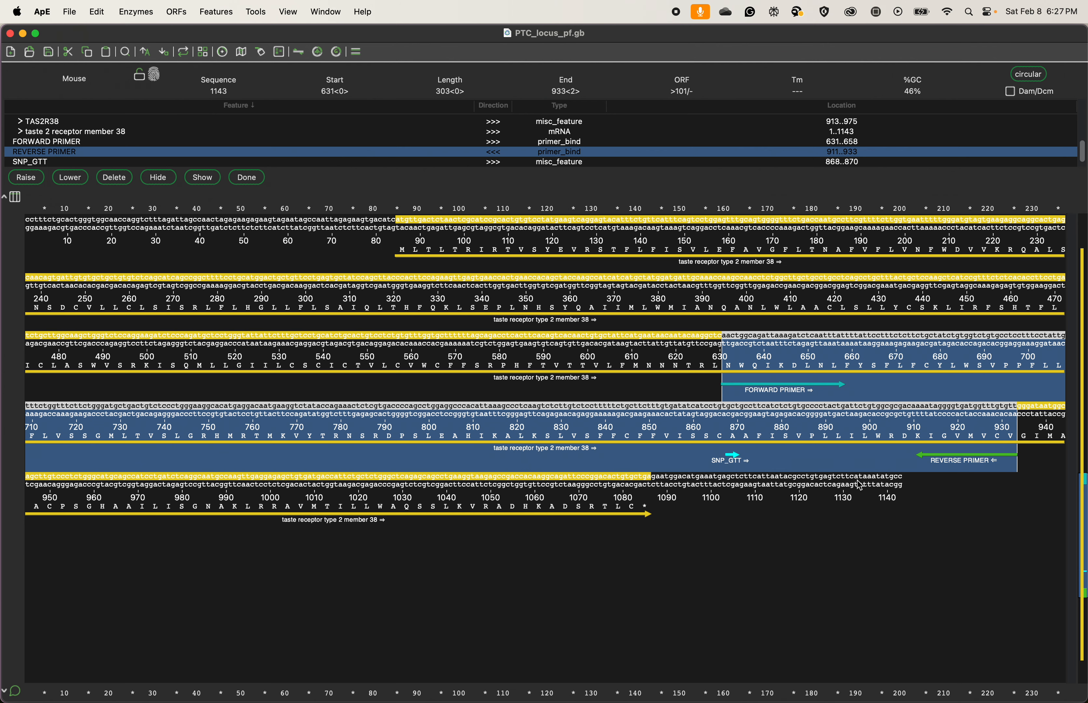
left_click(907, 444)
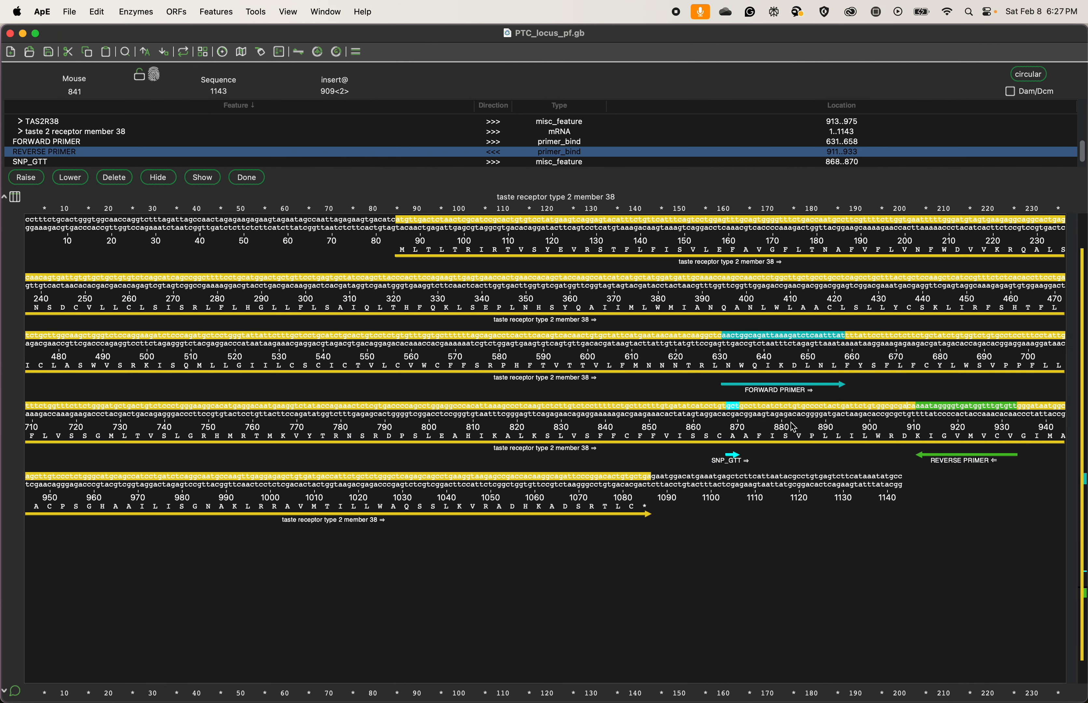
left_click(71, 13)
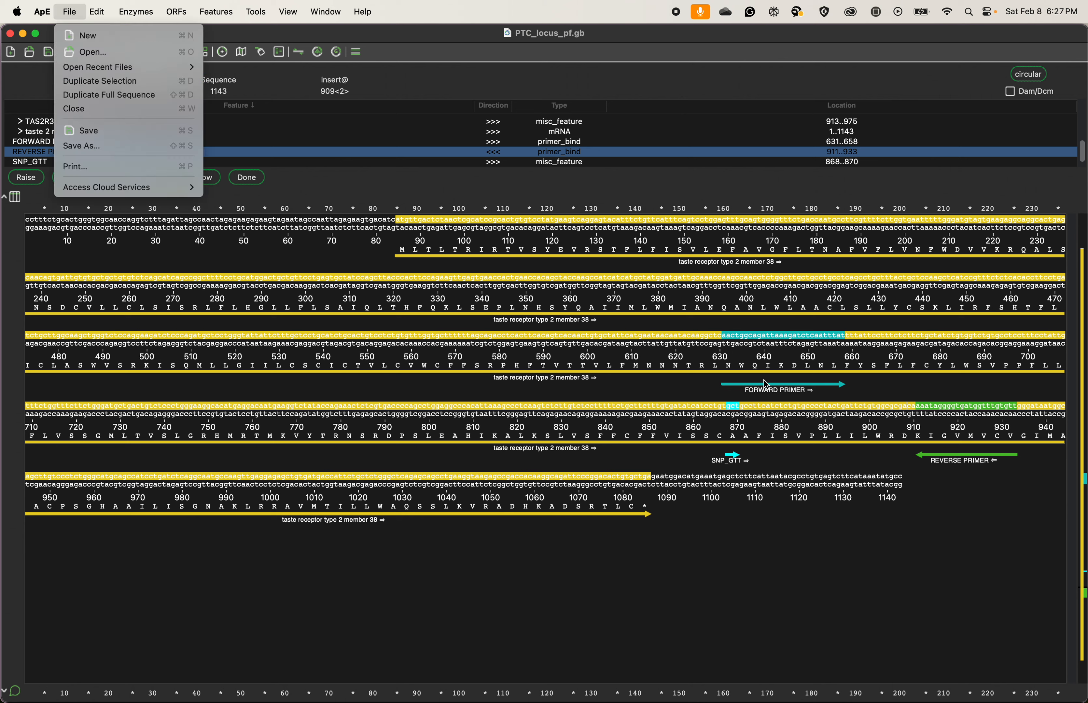
left_click(768, 388)
left_click(787, 397)
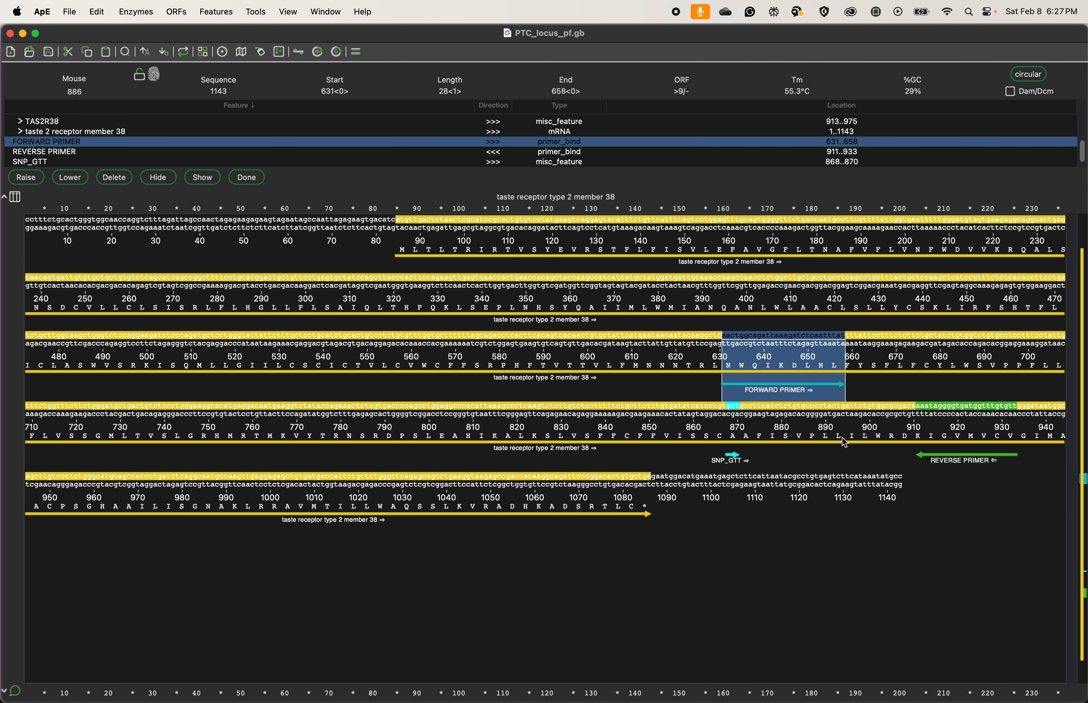
- Start opening a DNA file and browse through the parent folder into the PTC Sequencing Sec 2 ab1 folder
left_click(73, 14)
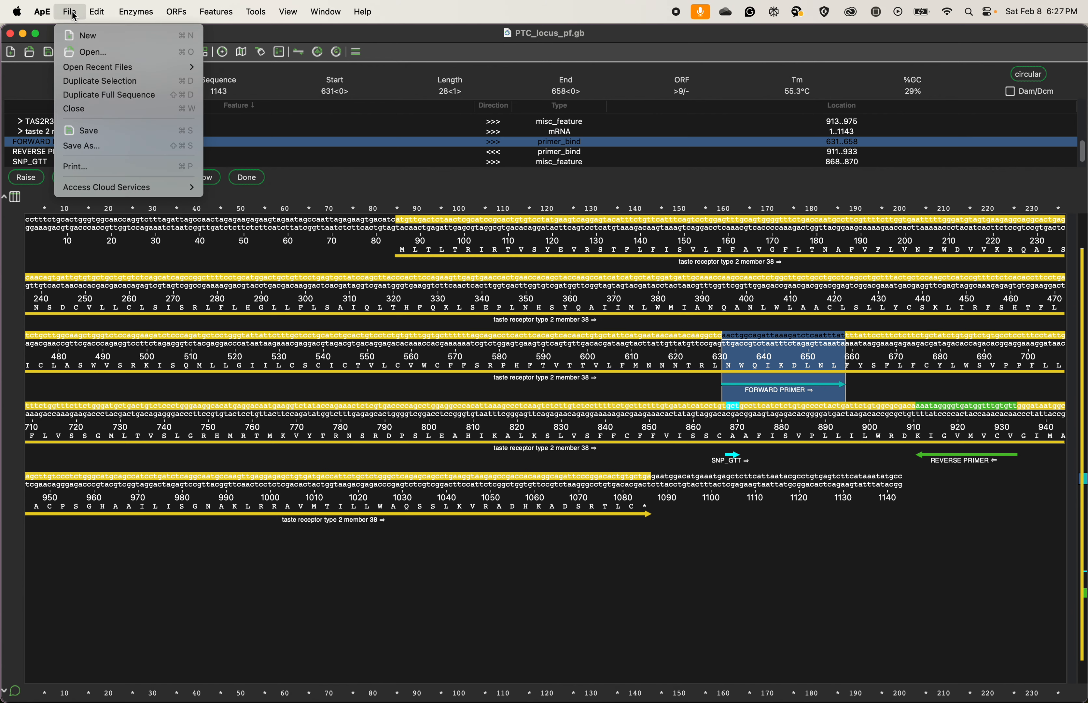
left_click(79, 52)
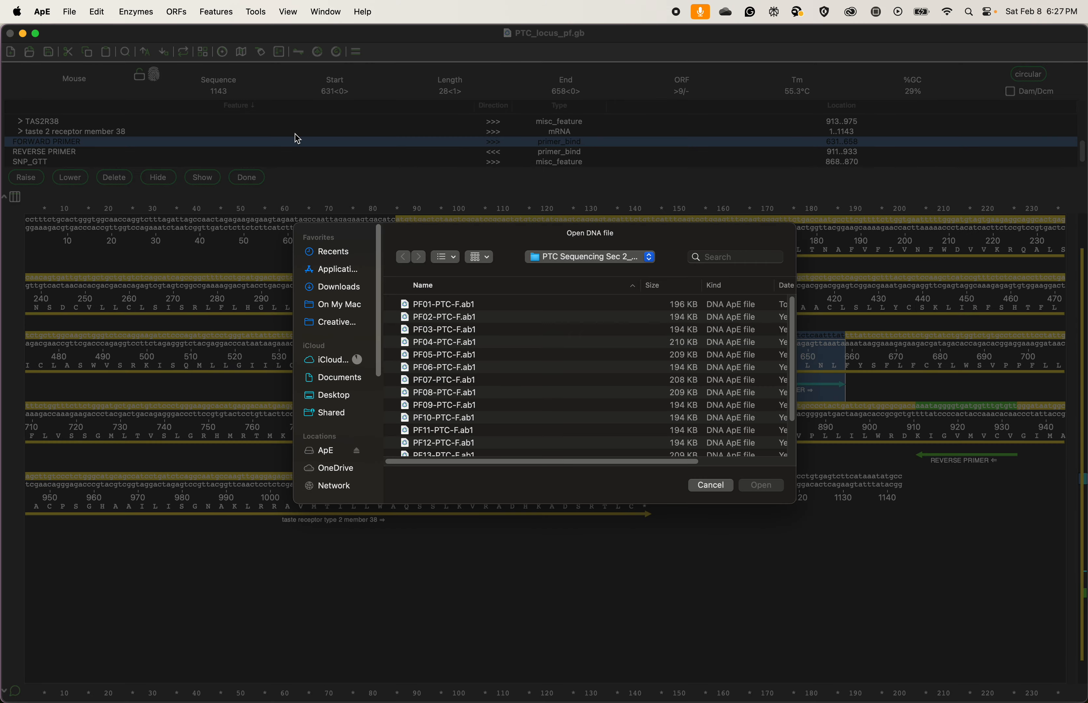
scroll(458, 317, "down", 2)
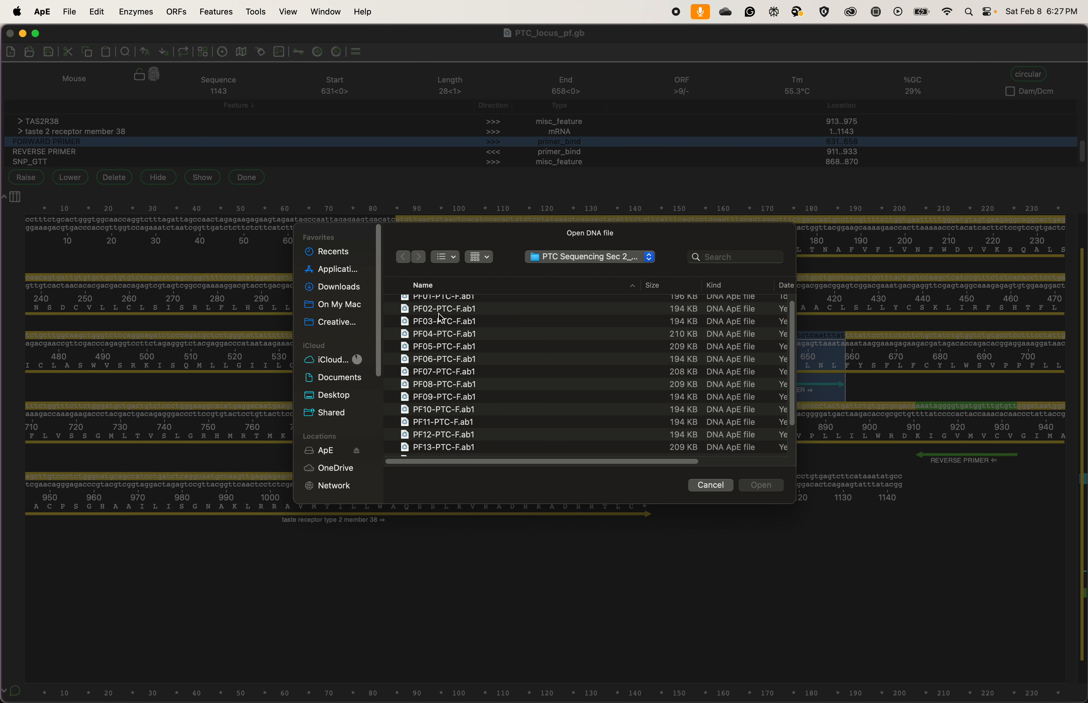
left_click(567, 262)
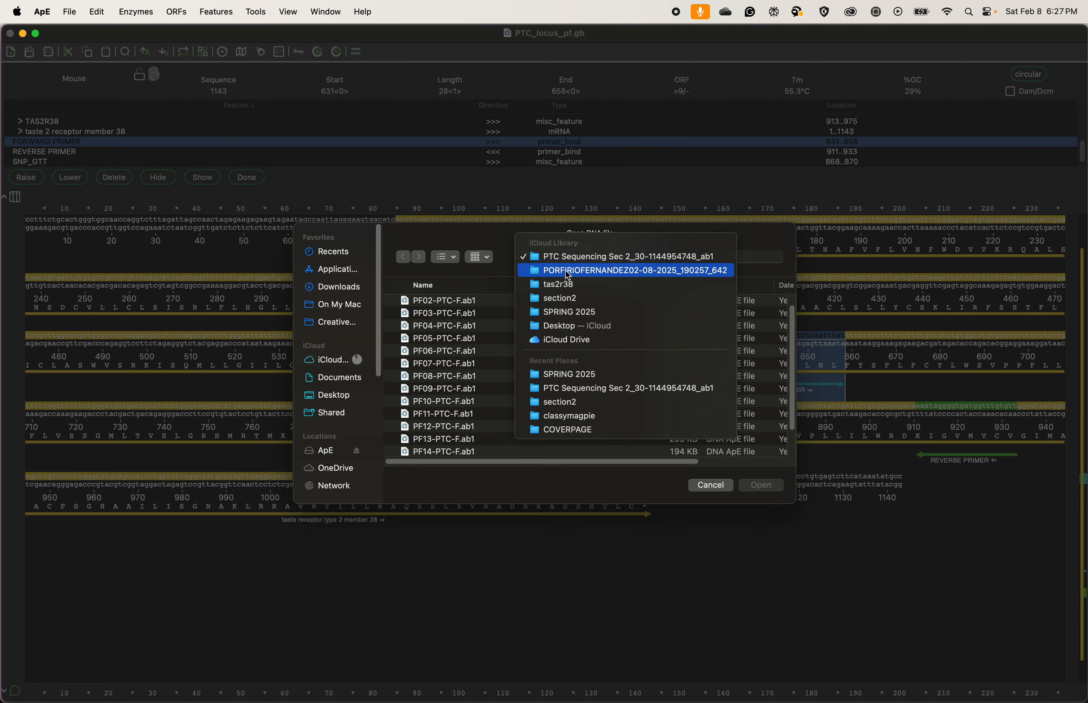
left_click(565, 270)
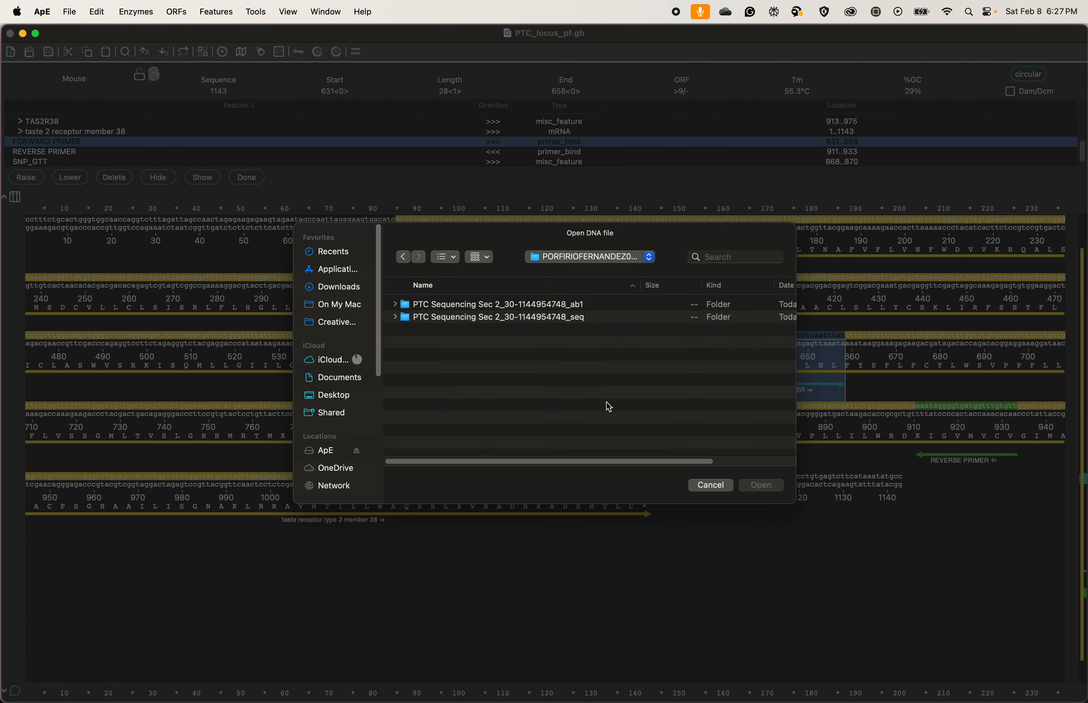
left_click(561, 322)
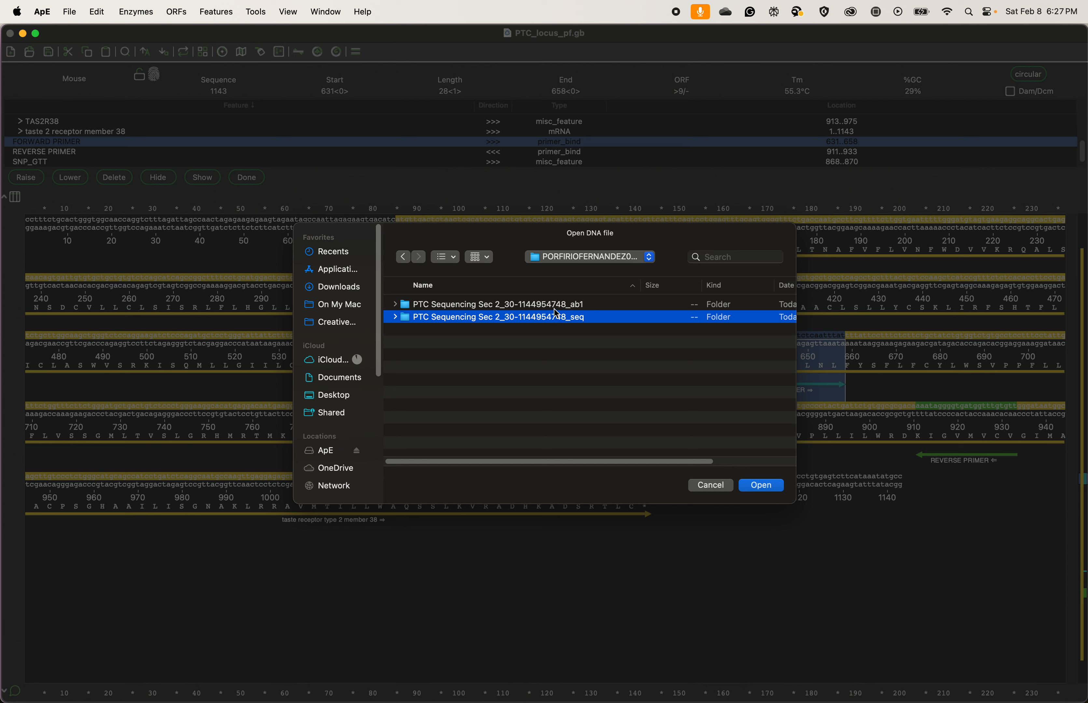
left_click(571, 313)
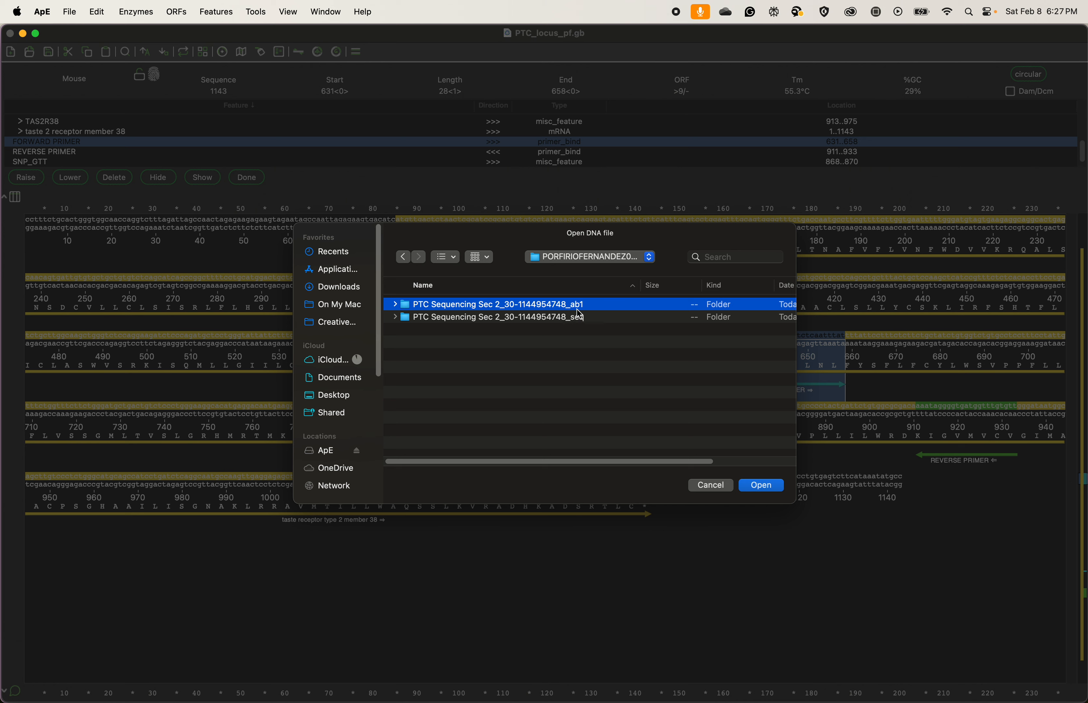
double_click(473, 310)
- Open the test2.ab1 sequencing file and bring its chromatogram window to the front
scroll(480, 348, "down", 2)
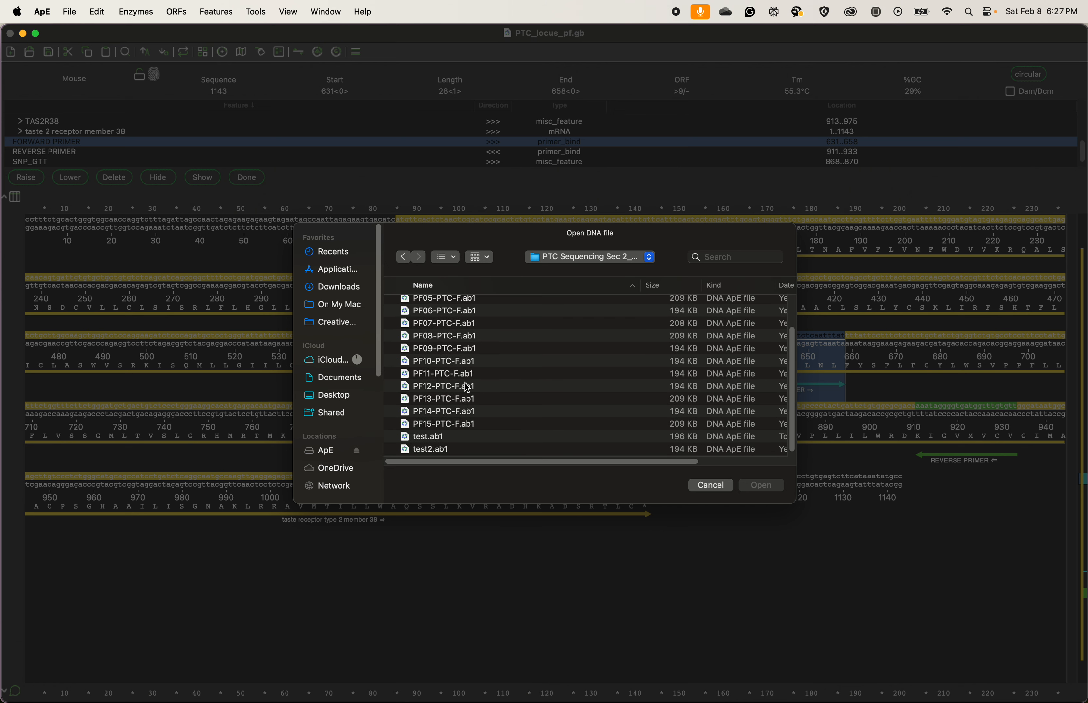
scroll(466, 388, "down", 1)
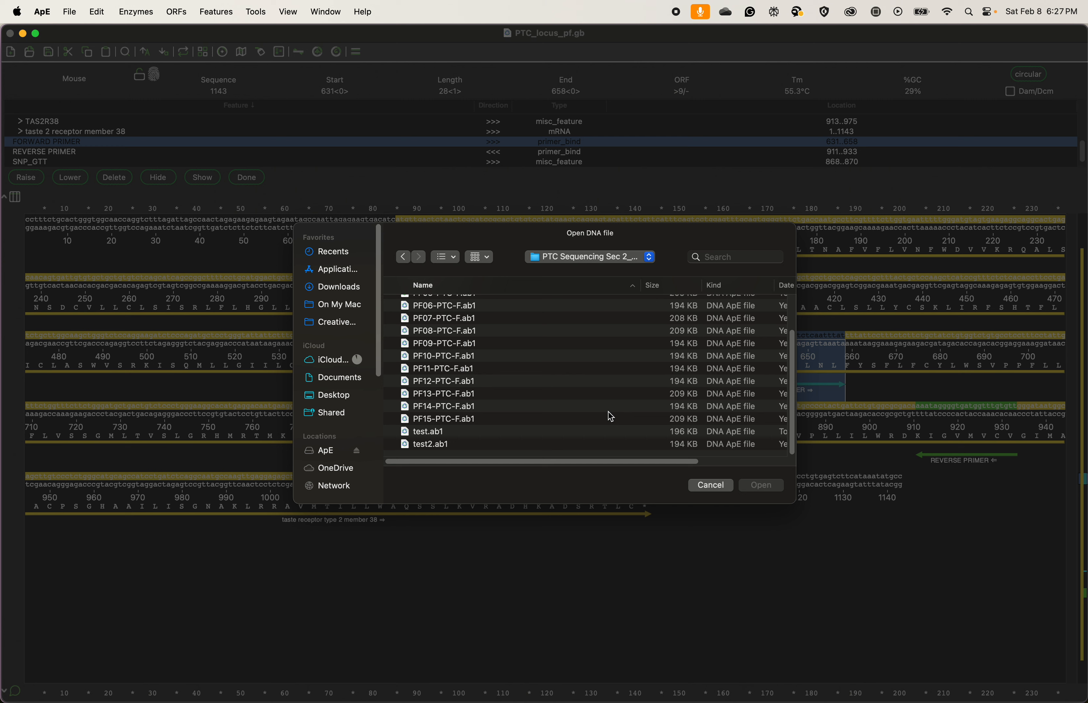
left_click(437, 446)
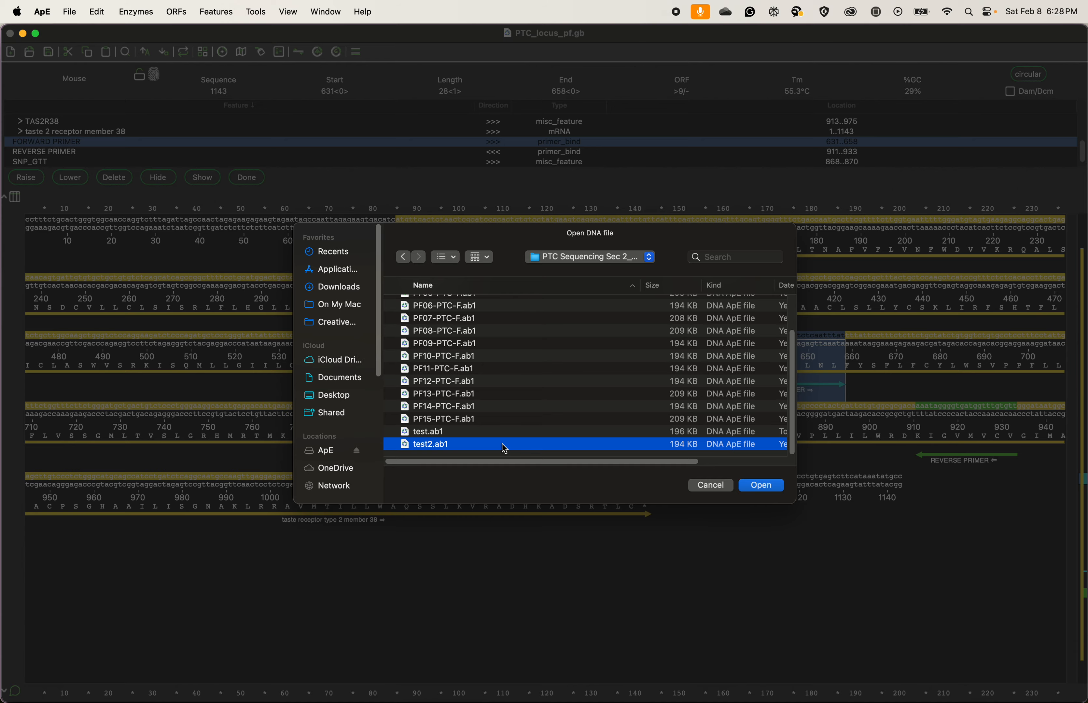
double_click(502, 444)
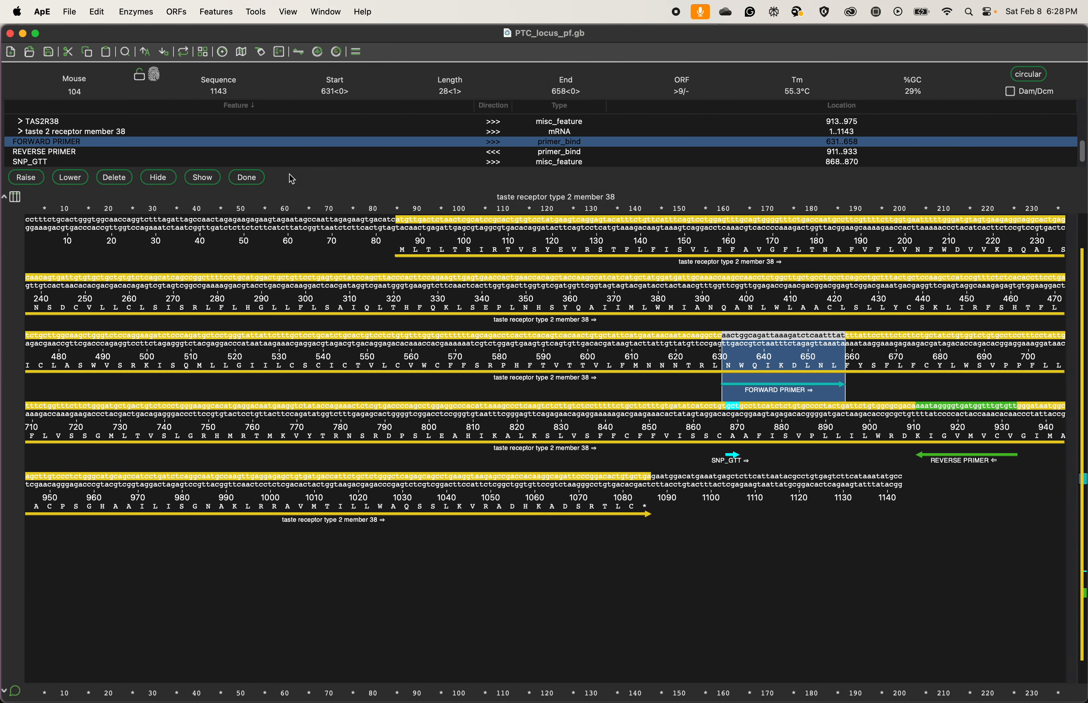
key("ctrl+Up")
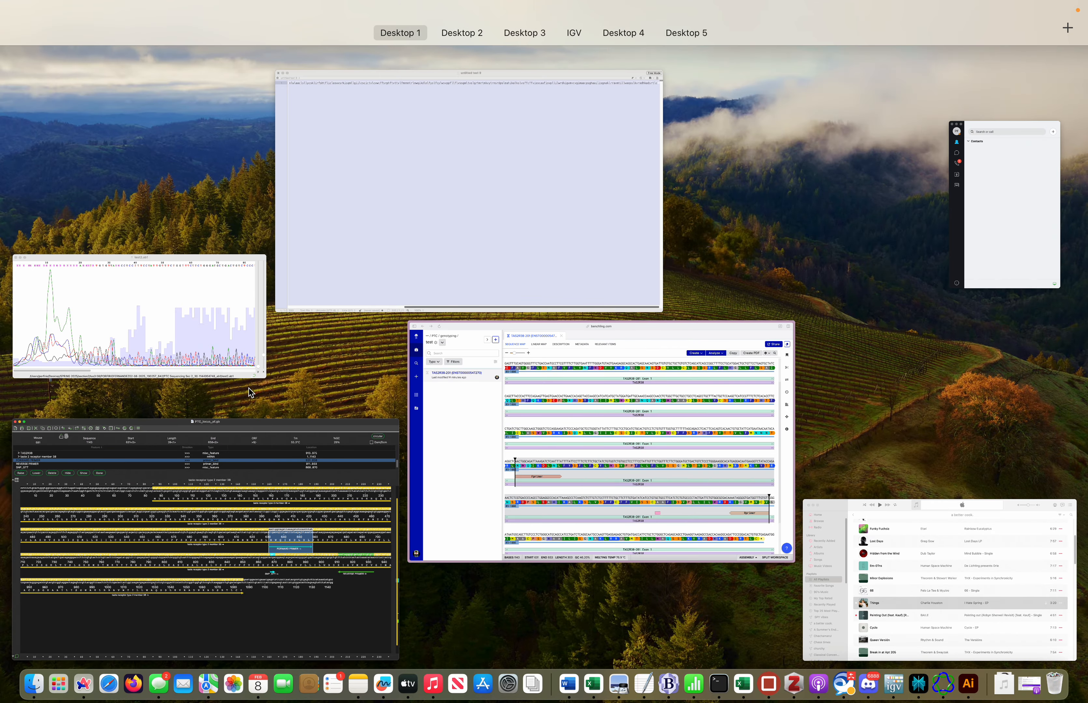
left_click(211, 334)
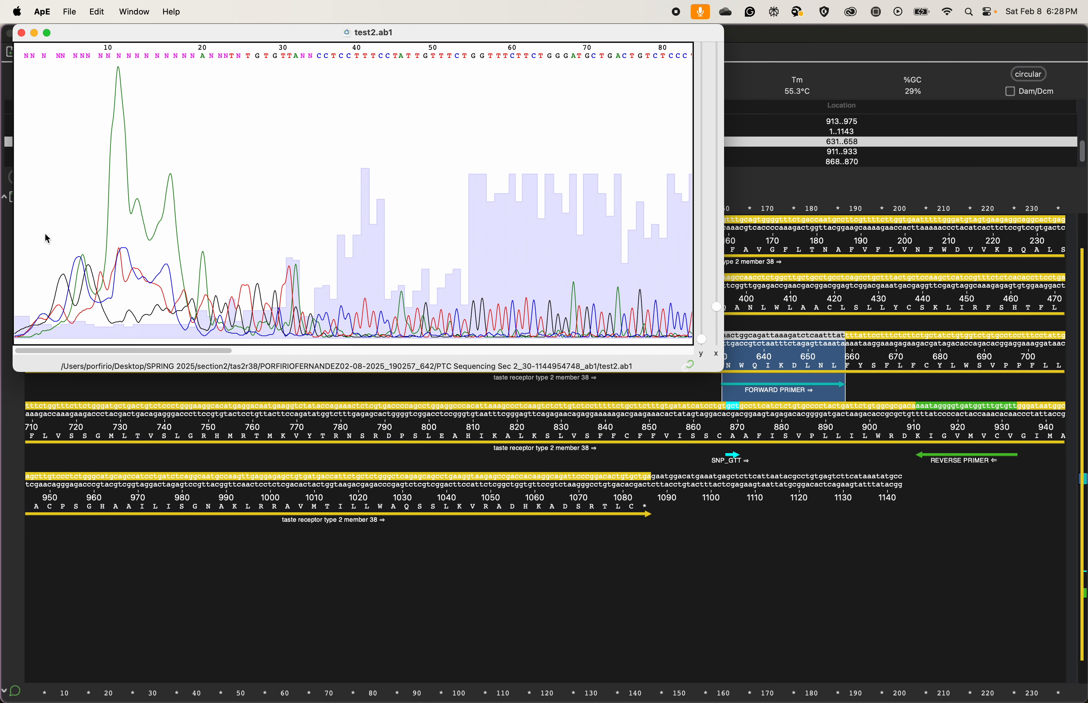
- Examine the ambiguous N base calls near the start of the test2.ab1 trace, marking positions between bases 10 and 20
left_click(113, 66)
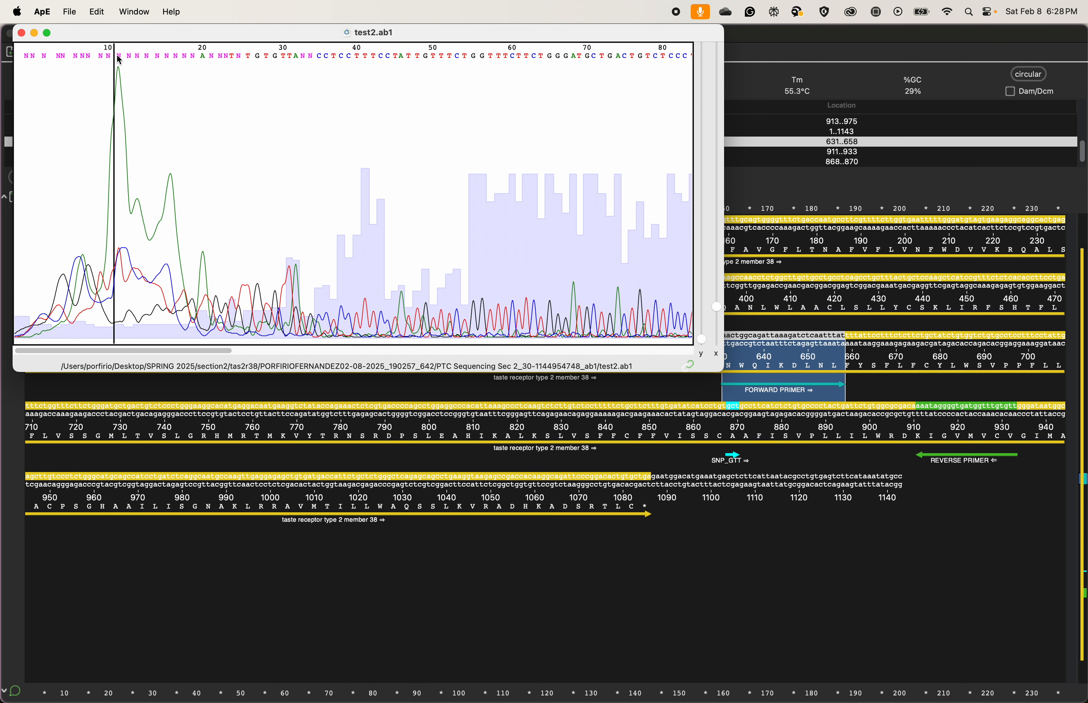
left_click(124, 59)
left_click(141, 60)
left_click(152, 60)
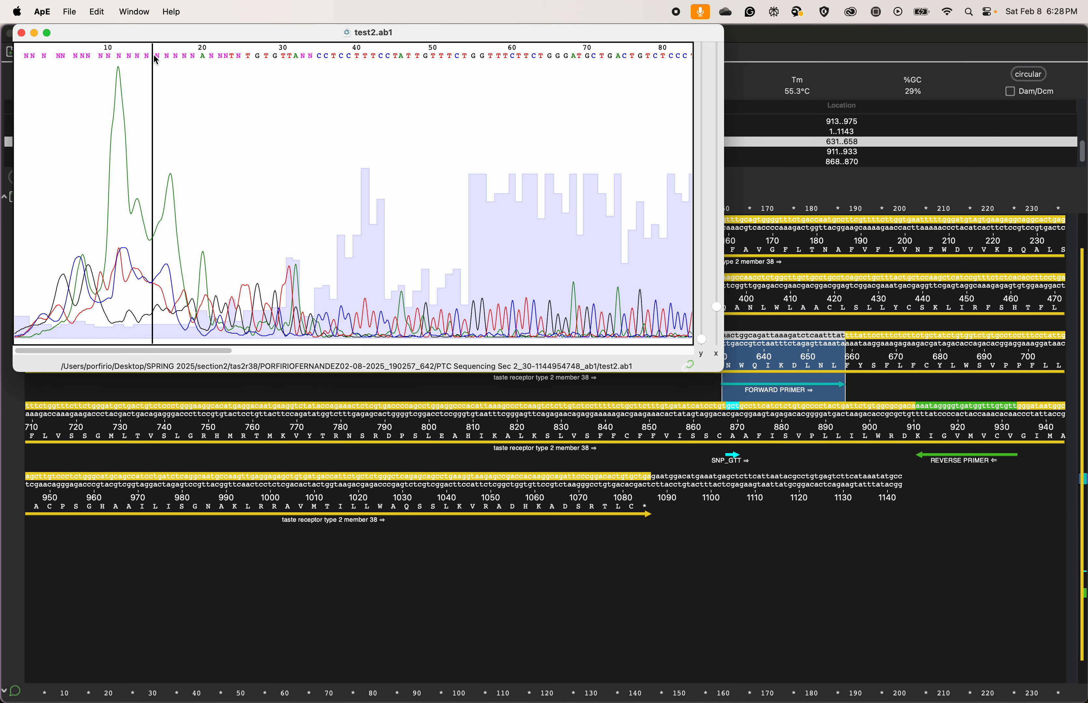
left_click(172, 60)
left_click(181, 61)
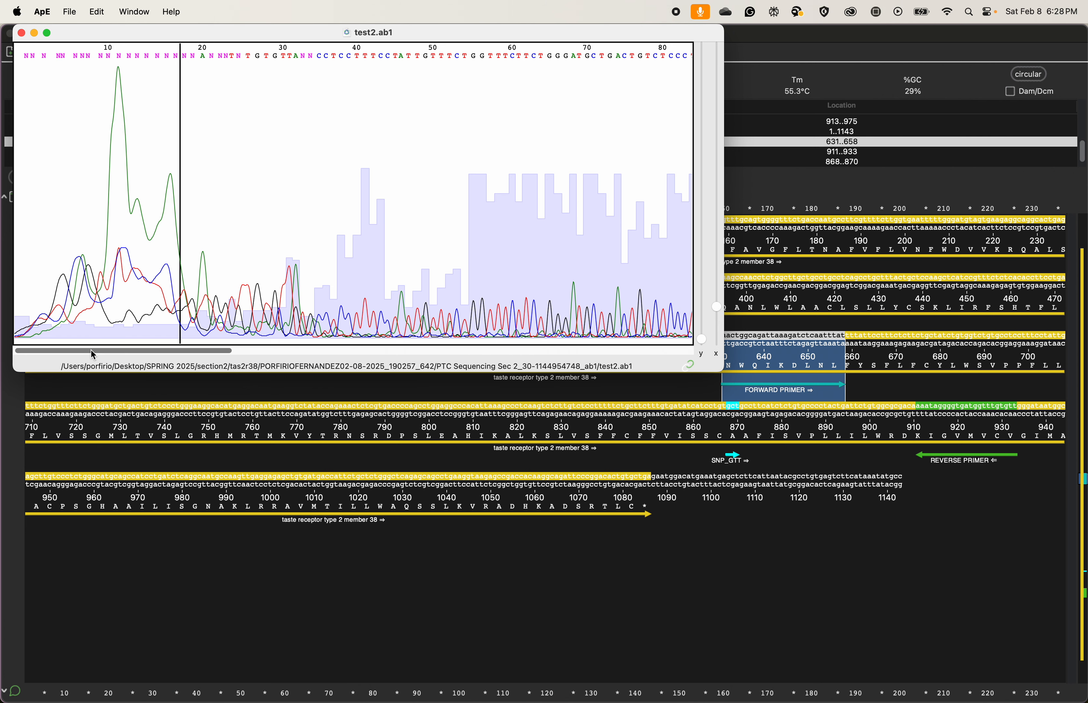
left_click_drag(90, 351, 83, 348)
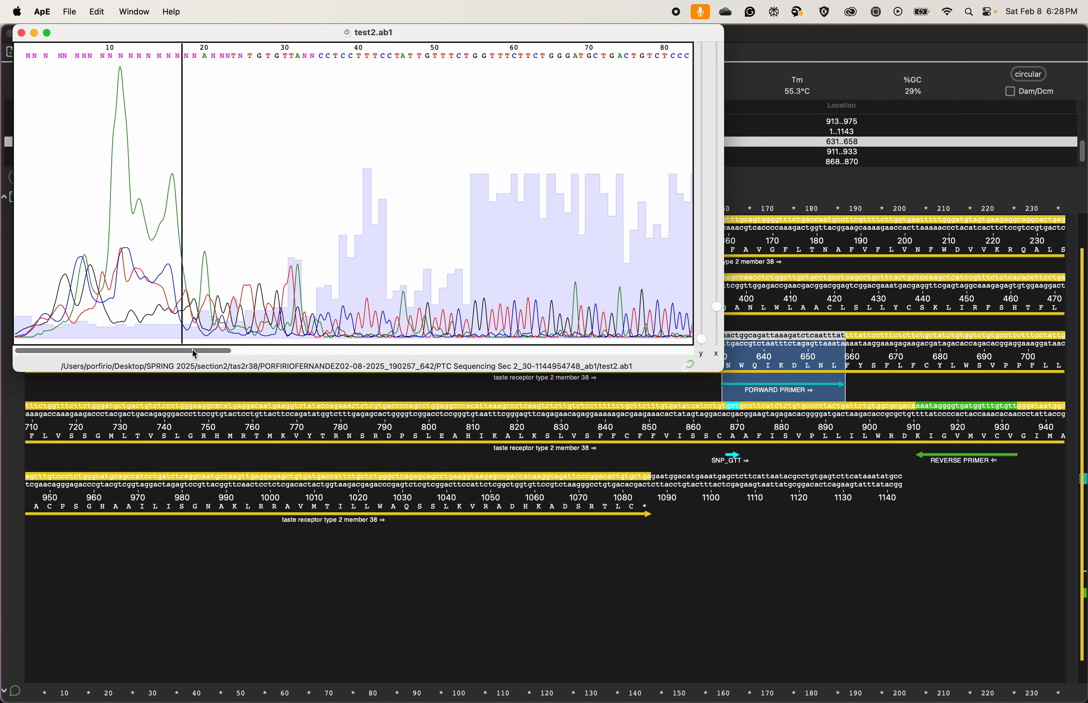
- Examine the peaks and quality bars of the test2.ab1 trace beyond the noisy start, out to about base 230
scroll(174, 77, "right", 3)
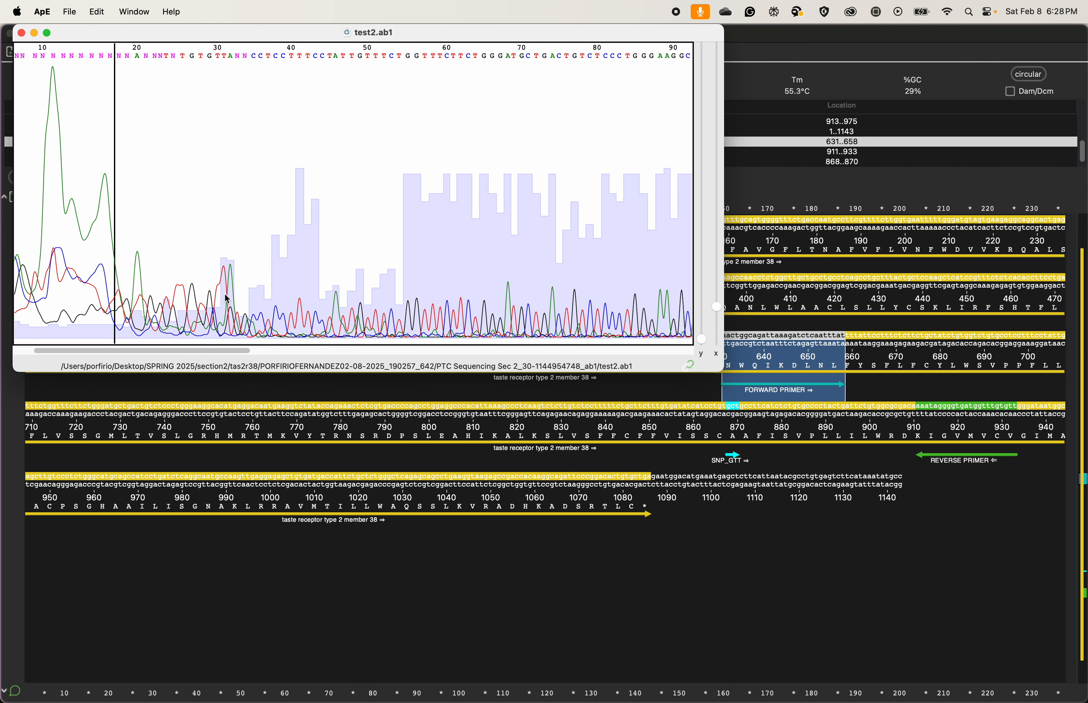
scroll(225, 295, "right", 10)
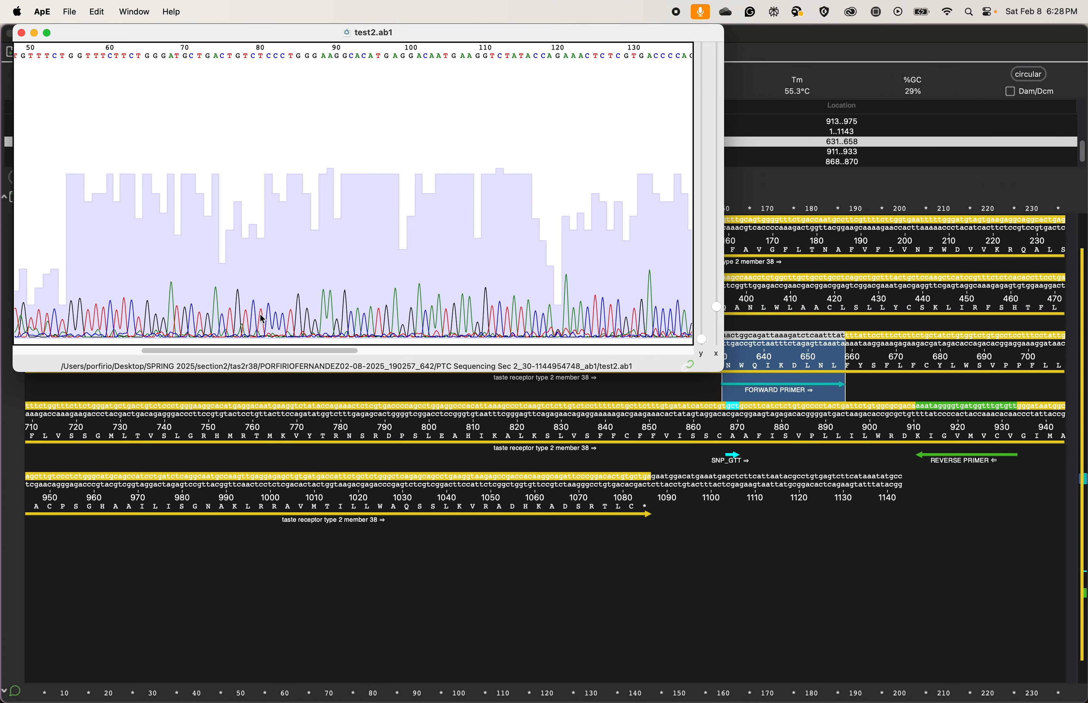
scroll(293, 297, "right", 10)
scroll(289, 238, "right", 15)
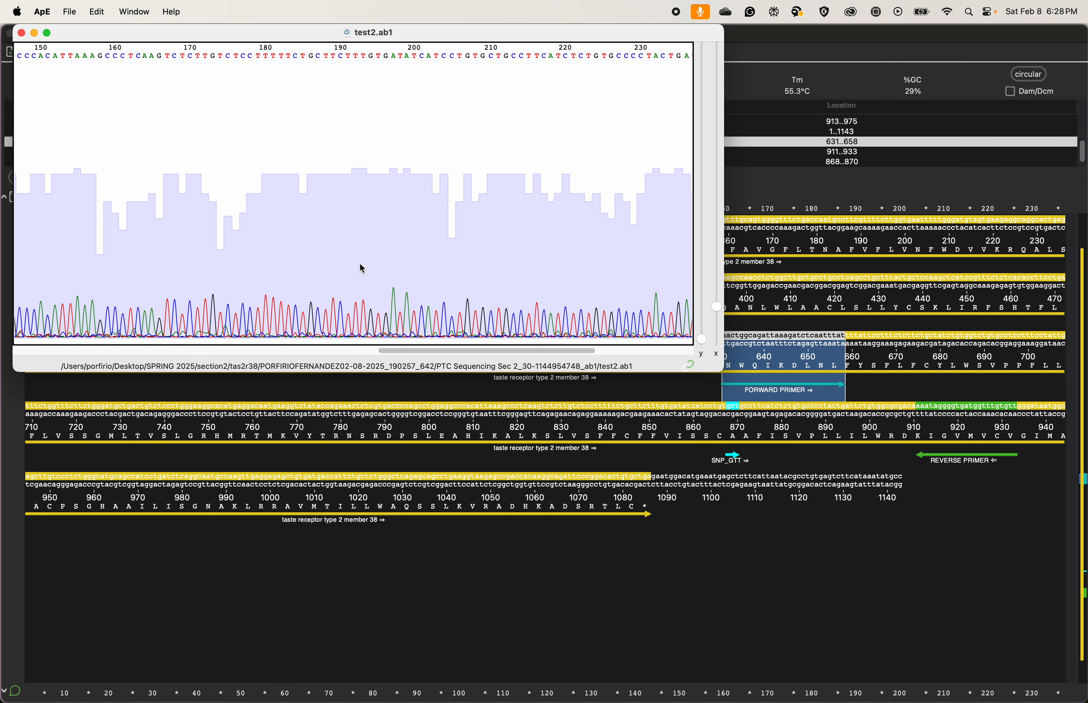
scroll(366, 270, "left", 10)
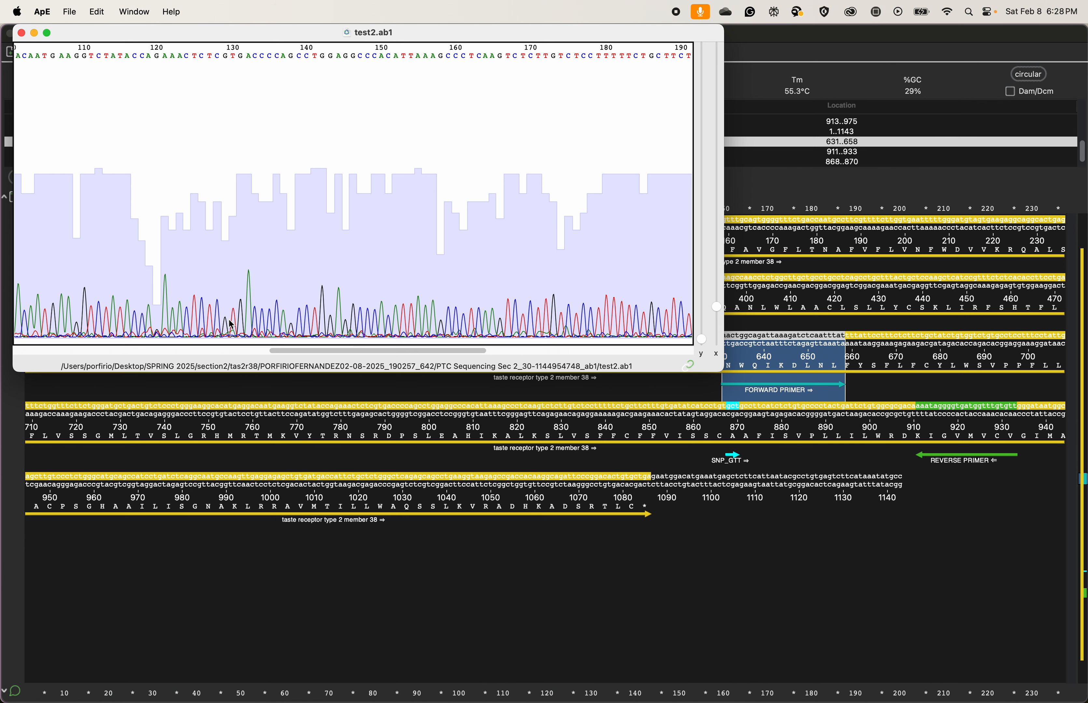
scroll(327, 200, "right", 5)
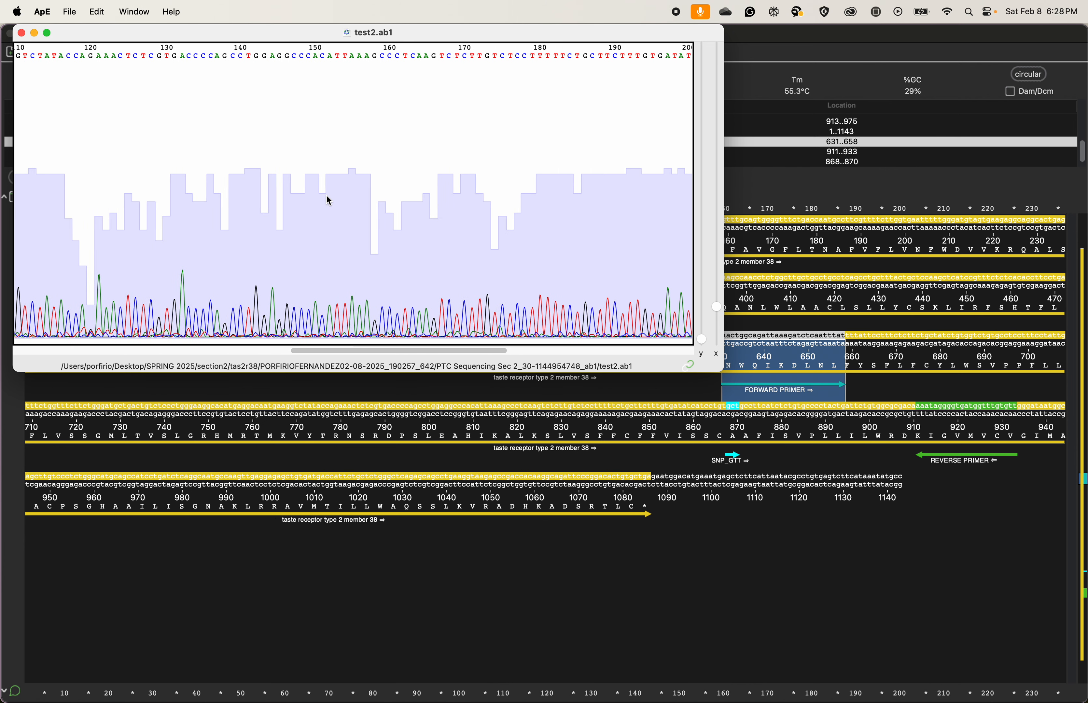
scroll(329, 200, "right", 5)
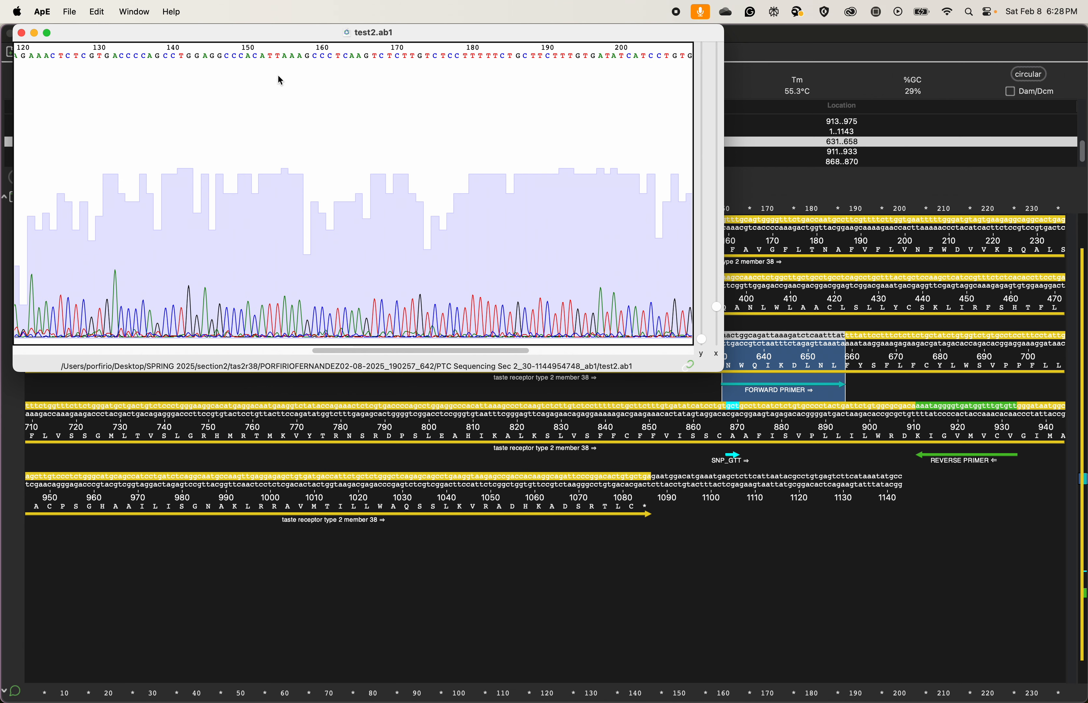
scroll(302, 155, "right", 5)
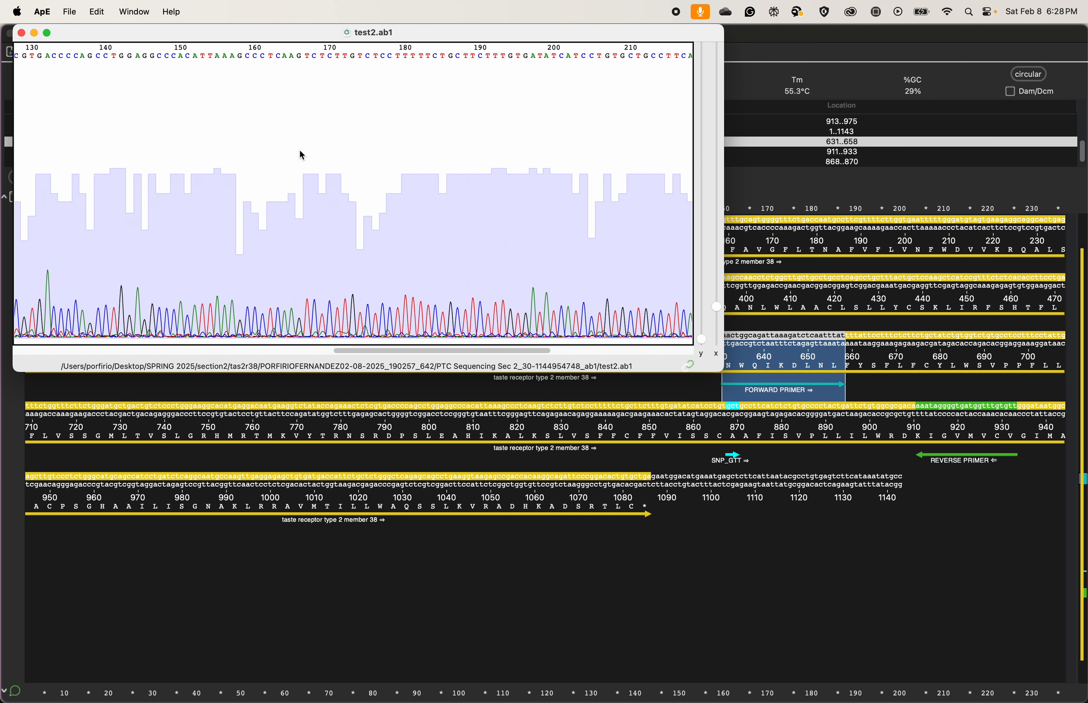
scroll(302, 155, "left", 1)
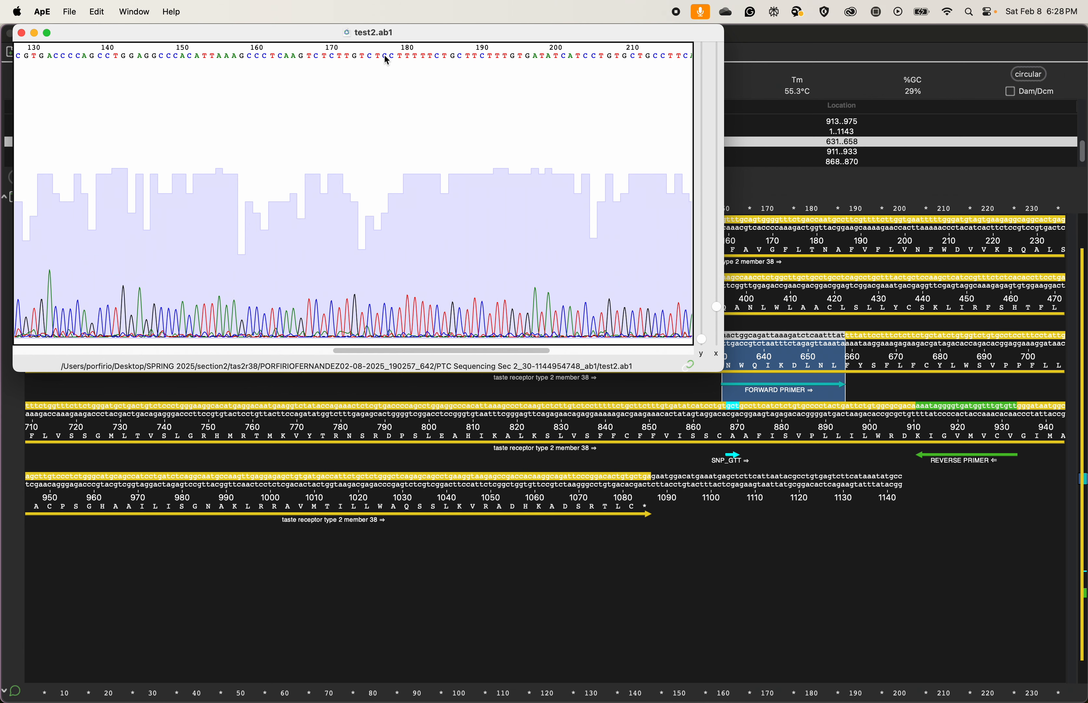
- Examine the peaks and quality bars of the test2.ab1 trace from about base 85 to its end
scroll(387, 59, "left", 15)
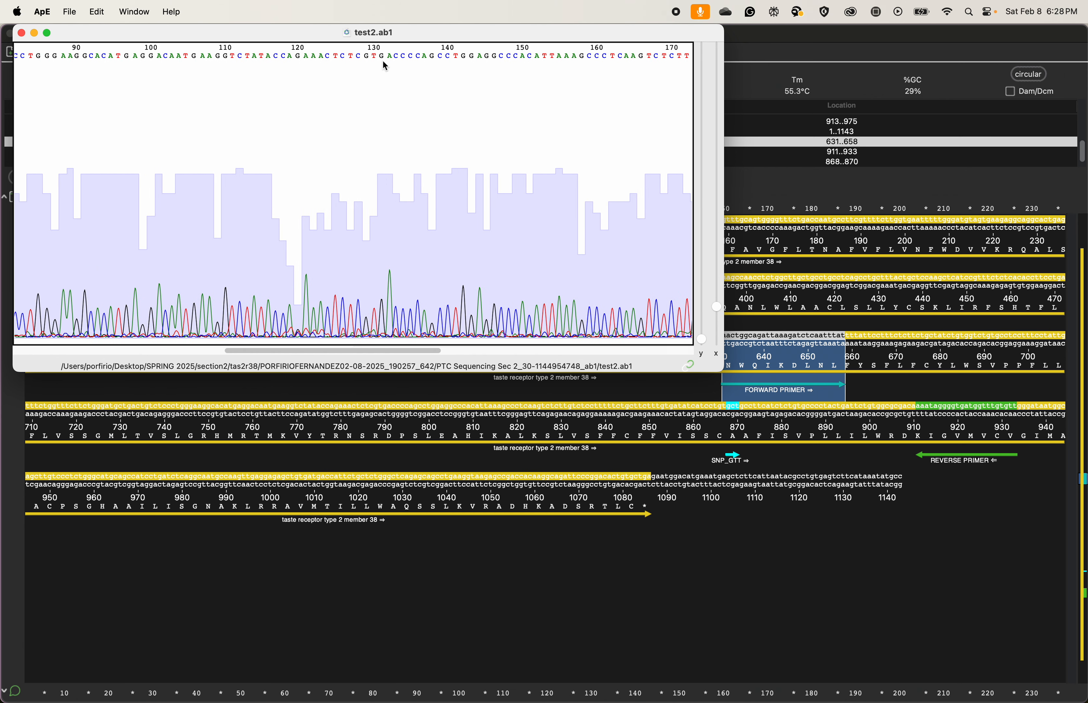
scroll(385, 73, "right", 9)
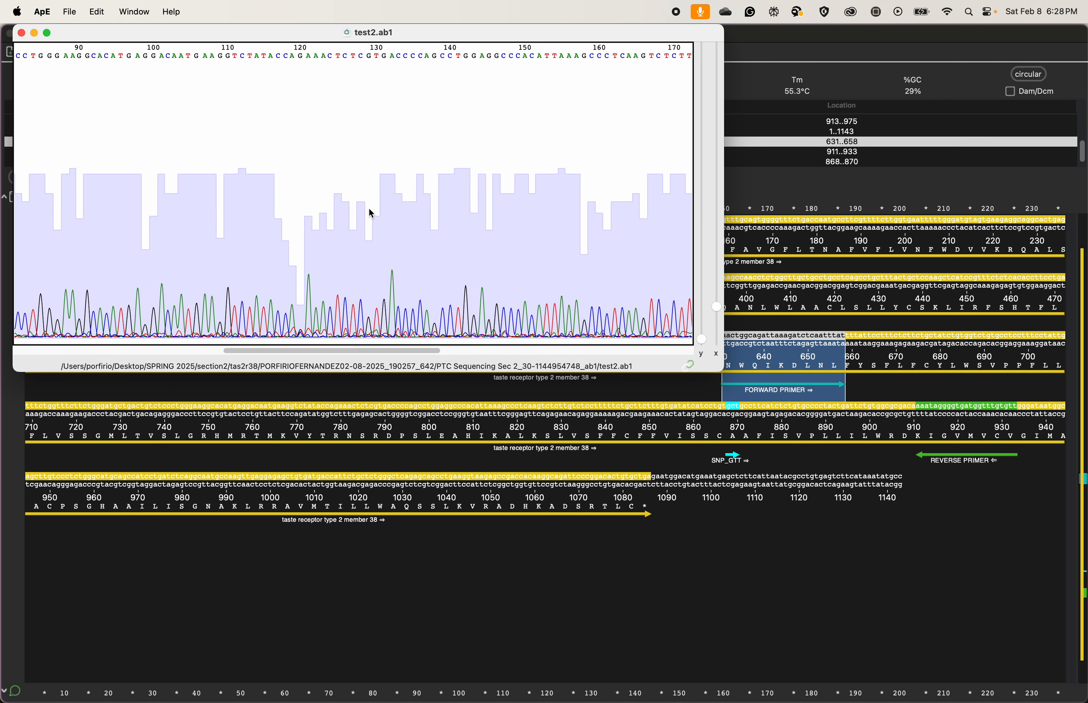
scroll(370, 214, "right", 20)
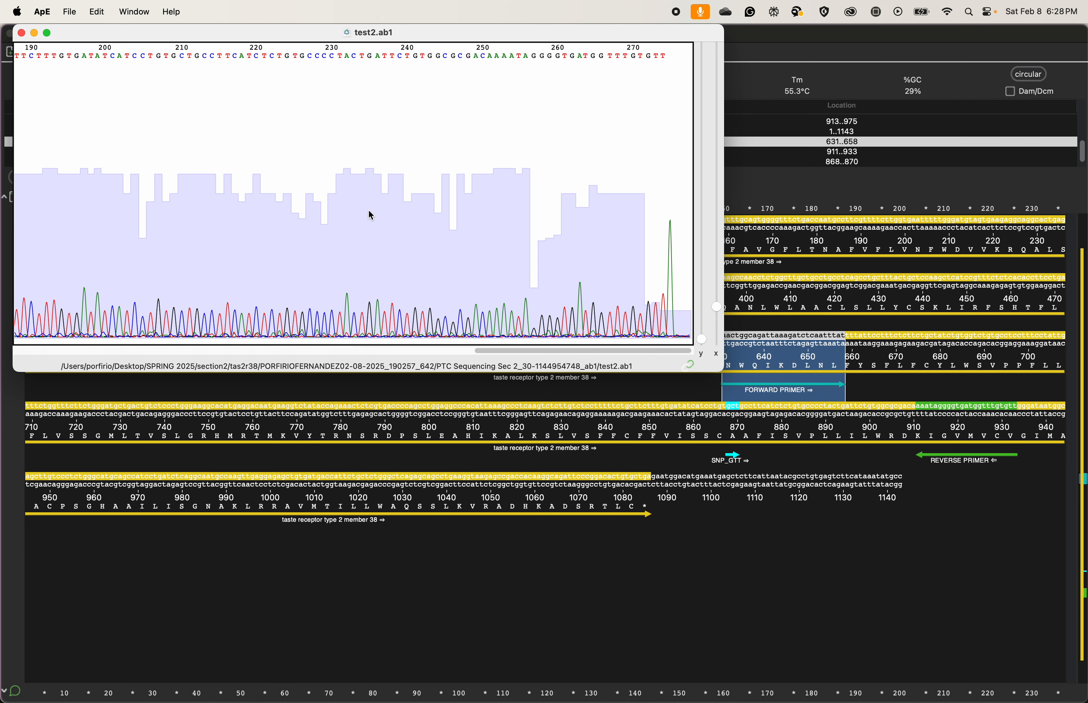
scroll(369, 212, "left", 12)
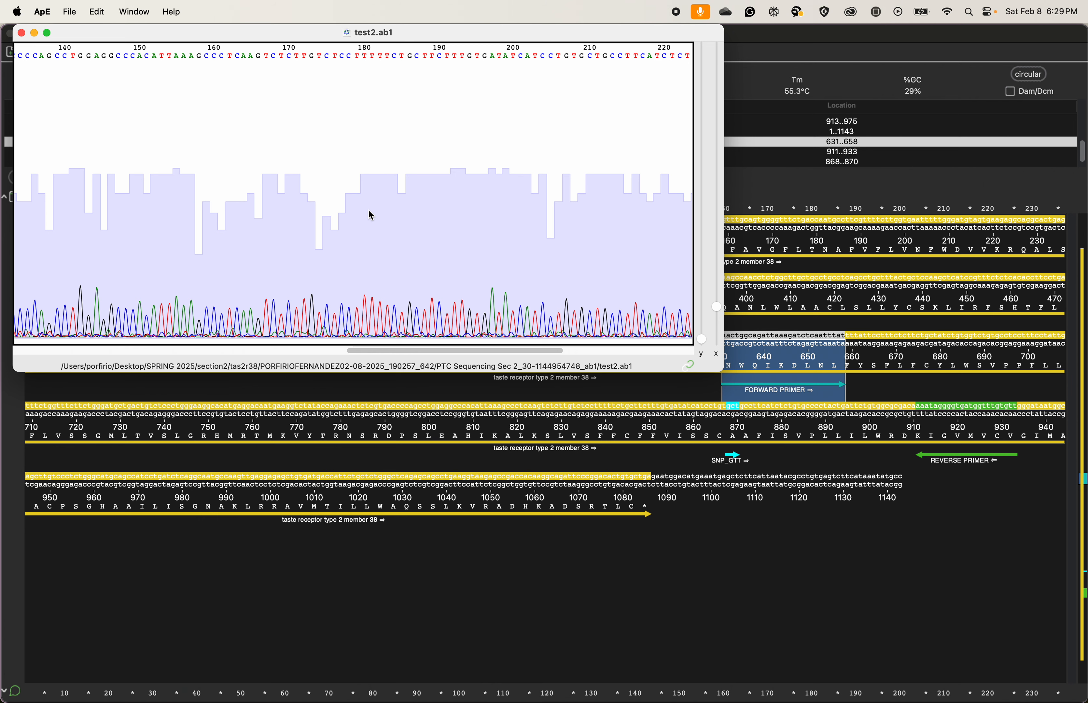
scroll(369, 212, "right", 12)
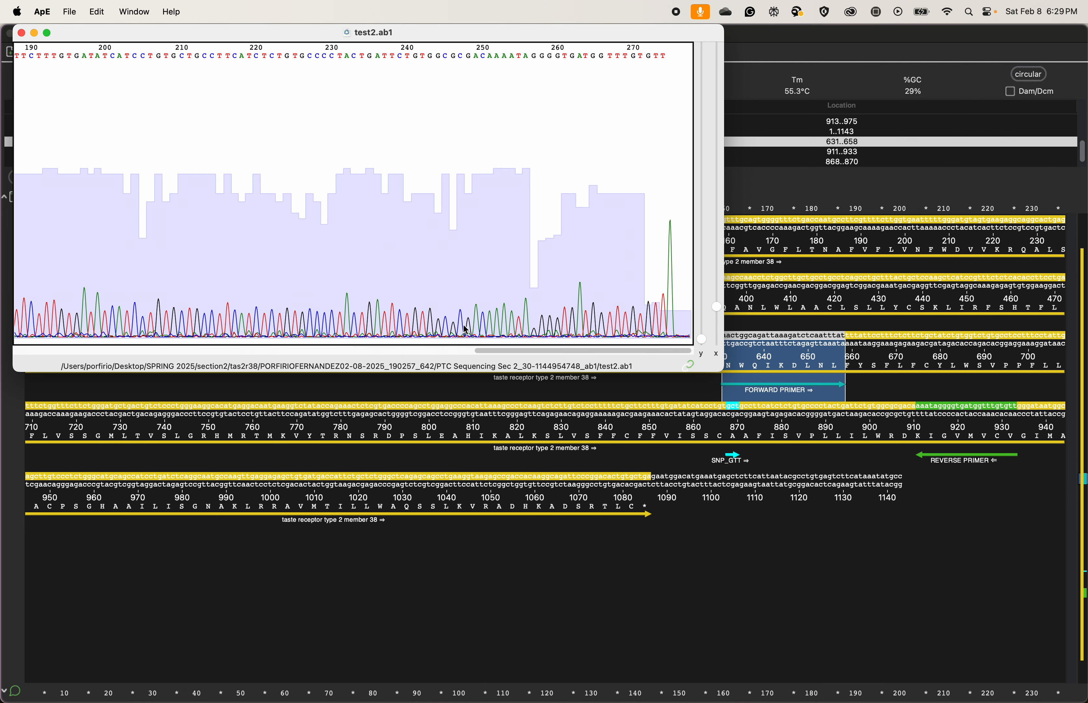
left_click_drag(534, 351, 351, 325)
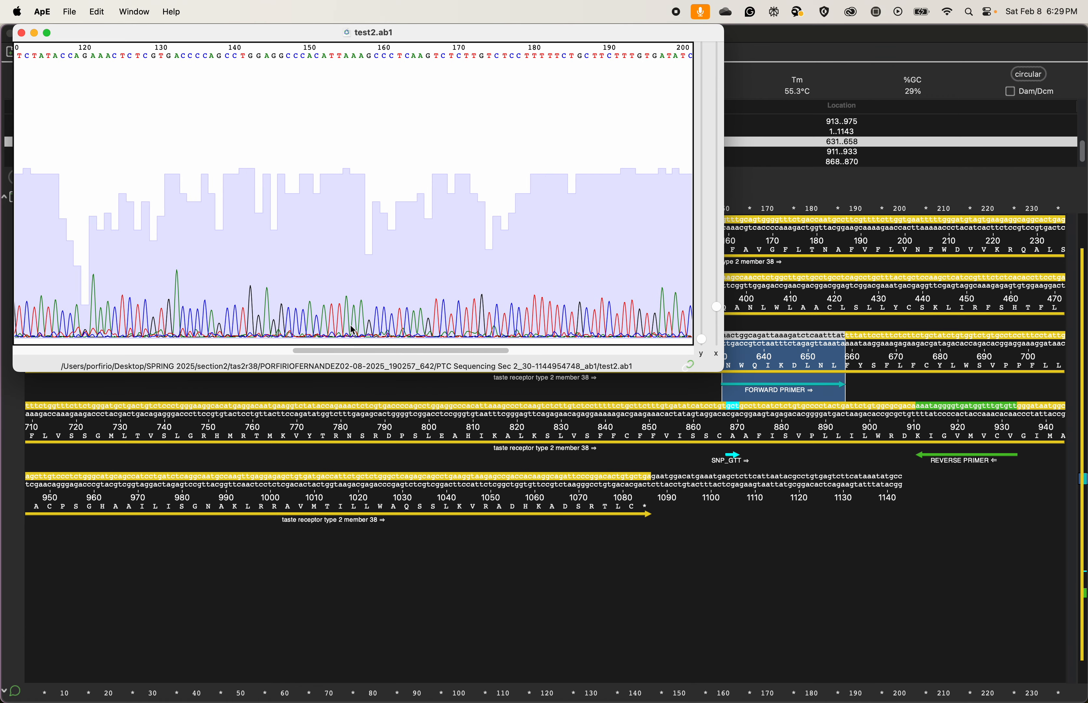
- Create a new DNA sequence from the test2.ab1 base calls and select the single base at position 170
left_click(70, 12)
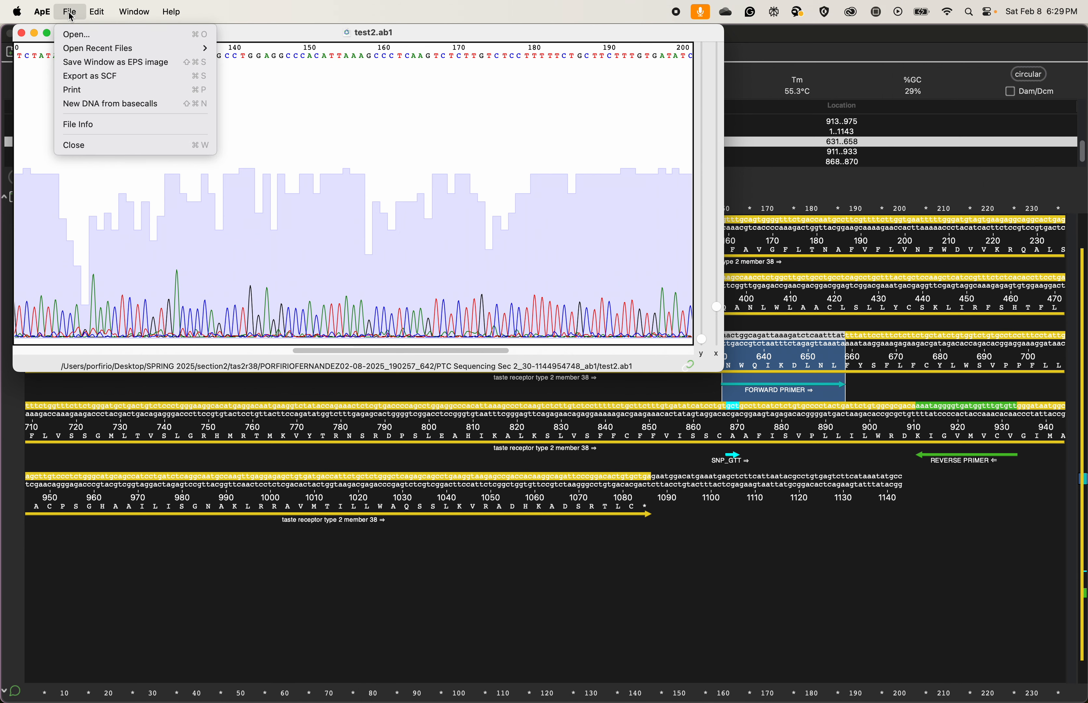
left_click(122, 104)
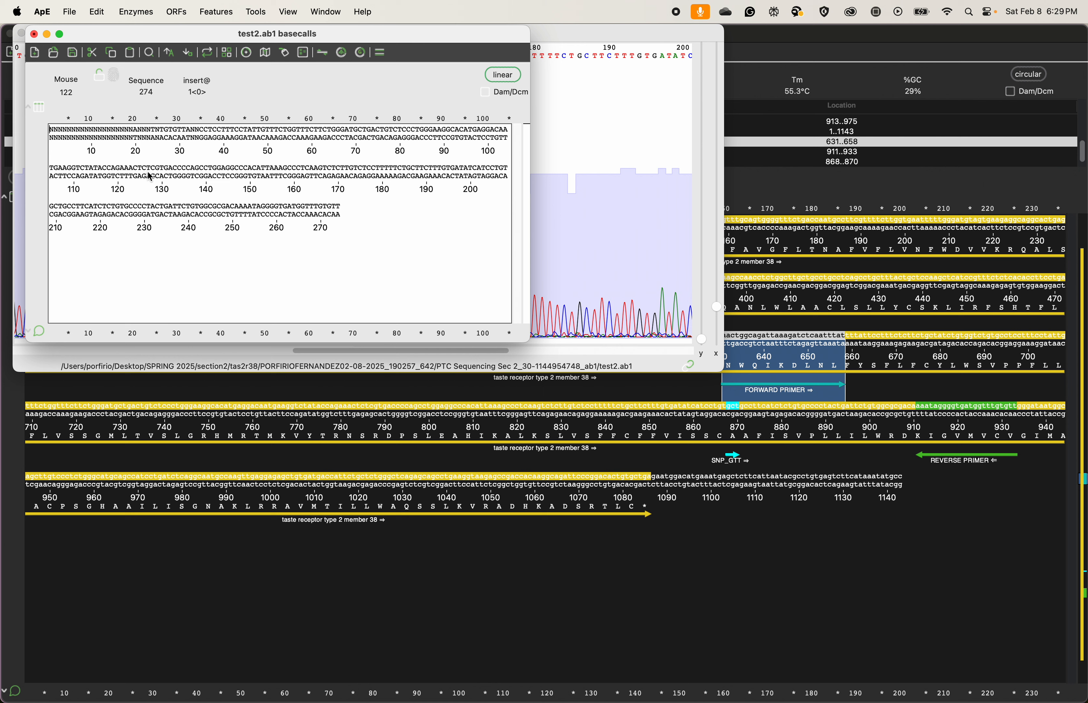
left_click_drag(164, 137, 361, 188)
left_click(349, 184)
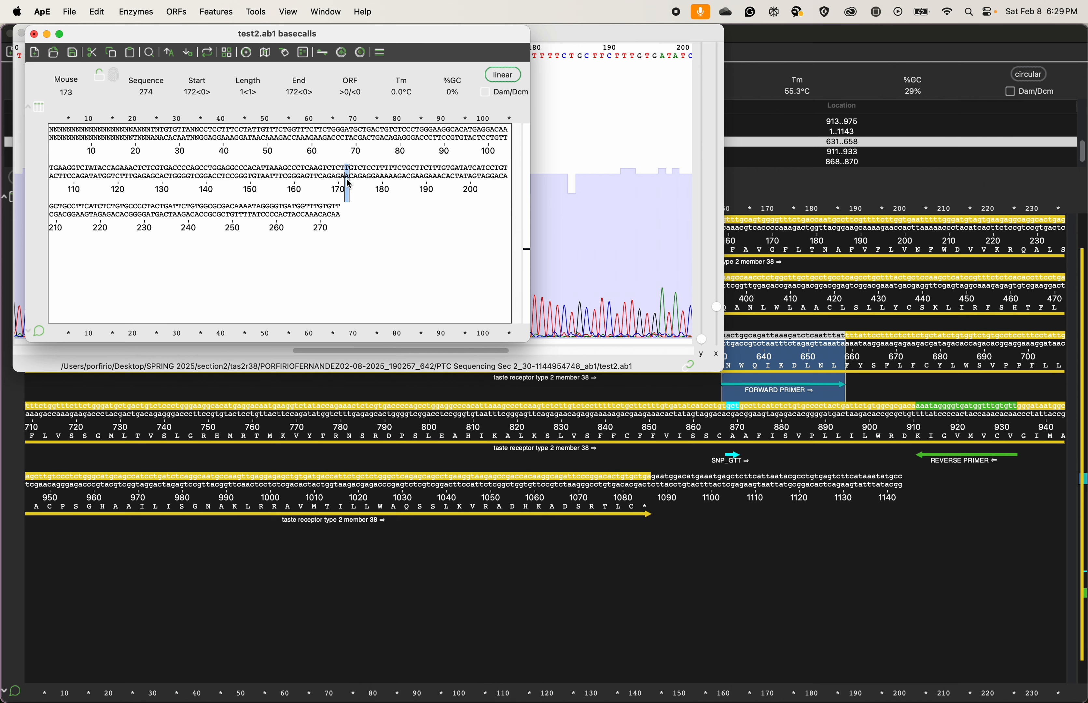
left_click(276, 214)
left_click(269, 161)
left_click(266, 187)
left_click(341, 178)
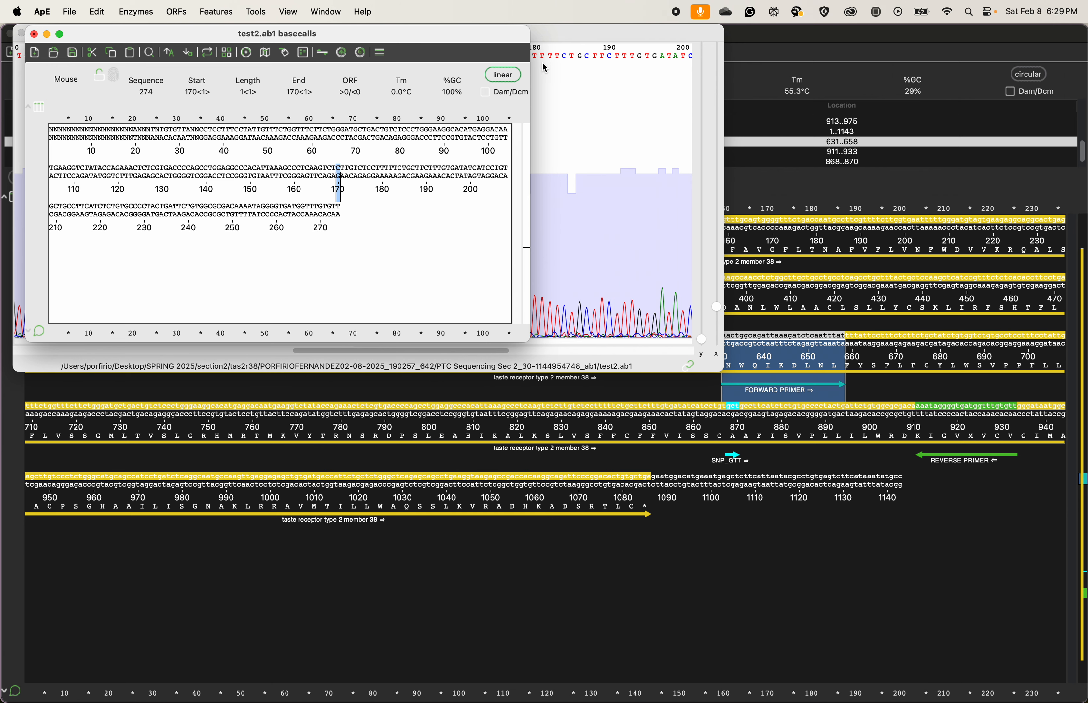
- Return to the test2.ab1 chromatogram, mark base 170, and examine the peaks on both sides of it from about base 80 to 250
left_click(600, 139)
left_click(462, 242)
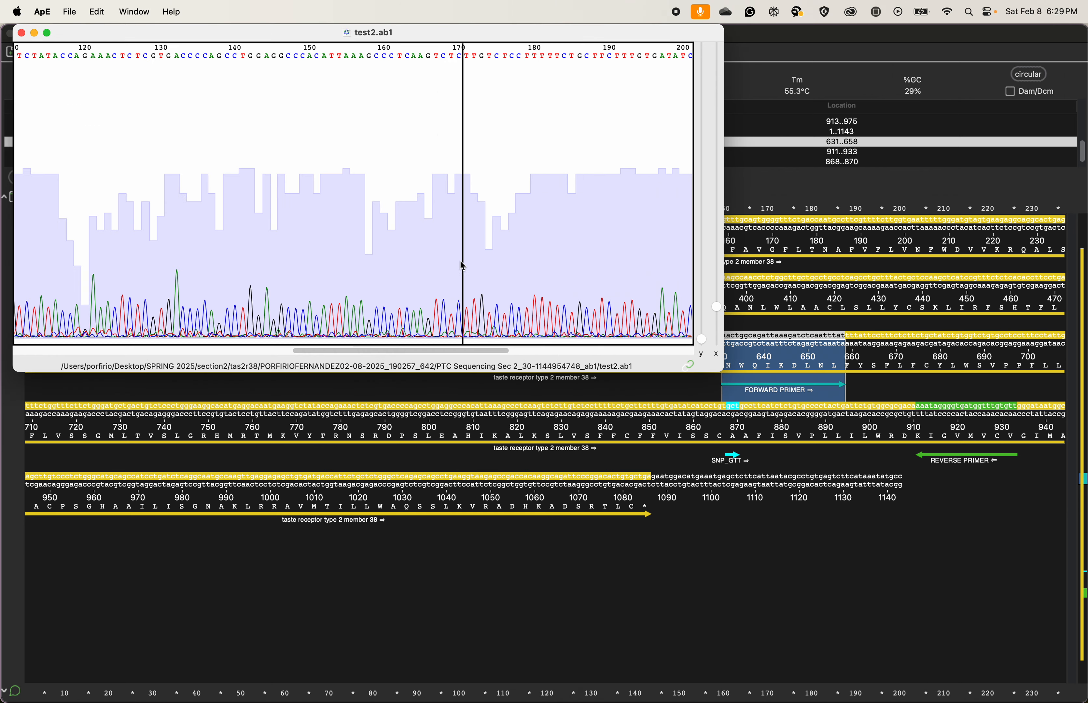
scroll(539, 263, "left", 10)
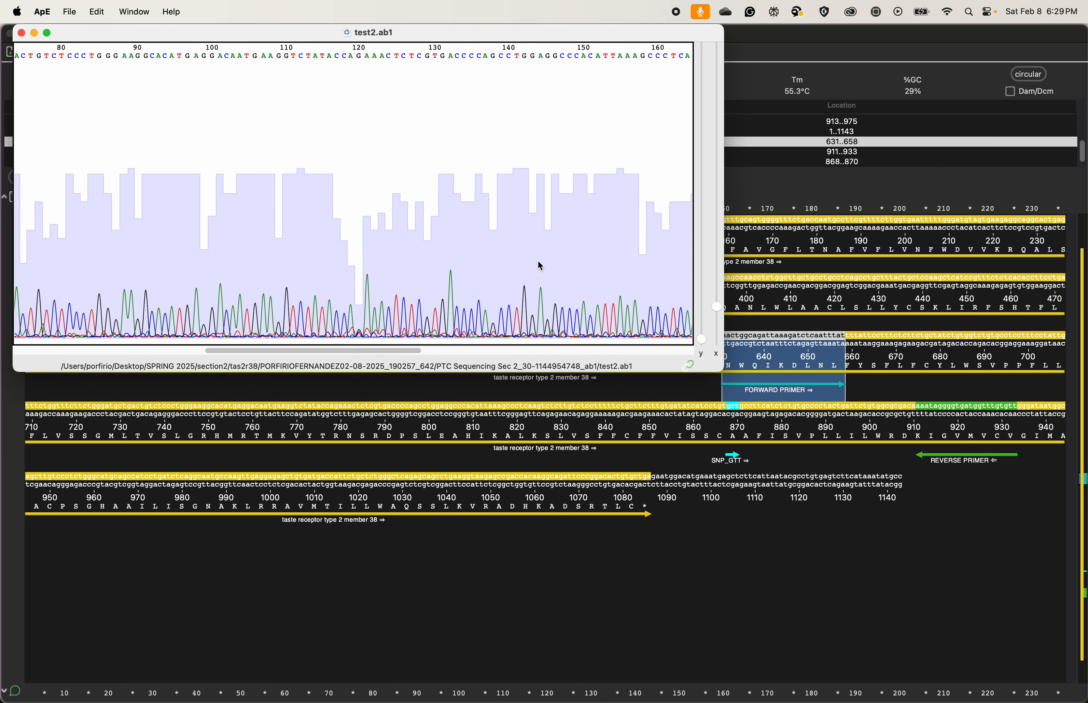
scroll(540, 265, "right", 15)
scroll(539, 265, "left", 5)
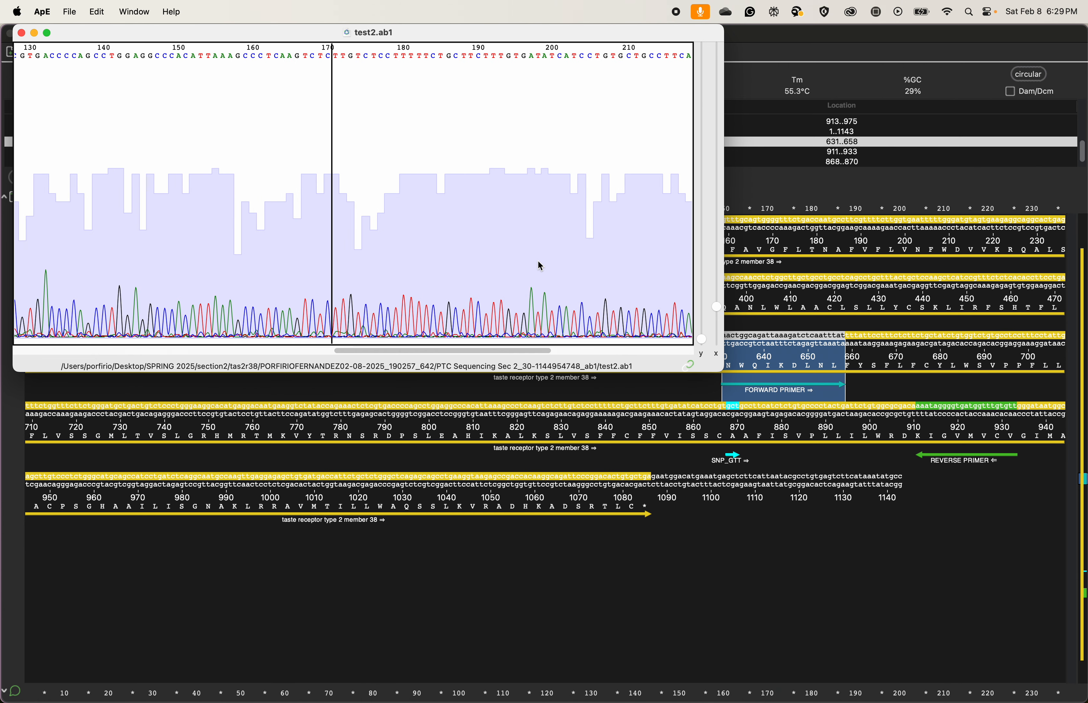
scroll(540, 265, "left", 5)
scroll(540, 266, "right", 3)
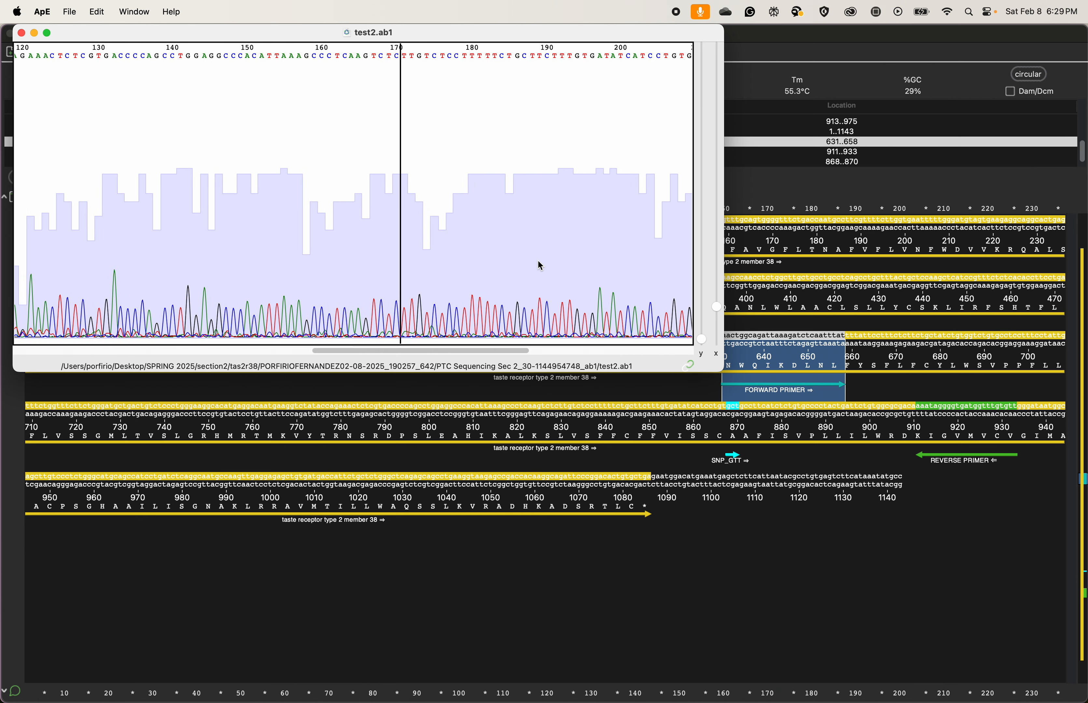
scroll(541, 262, "left", 5)
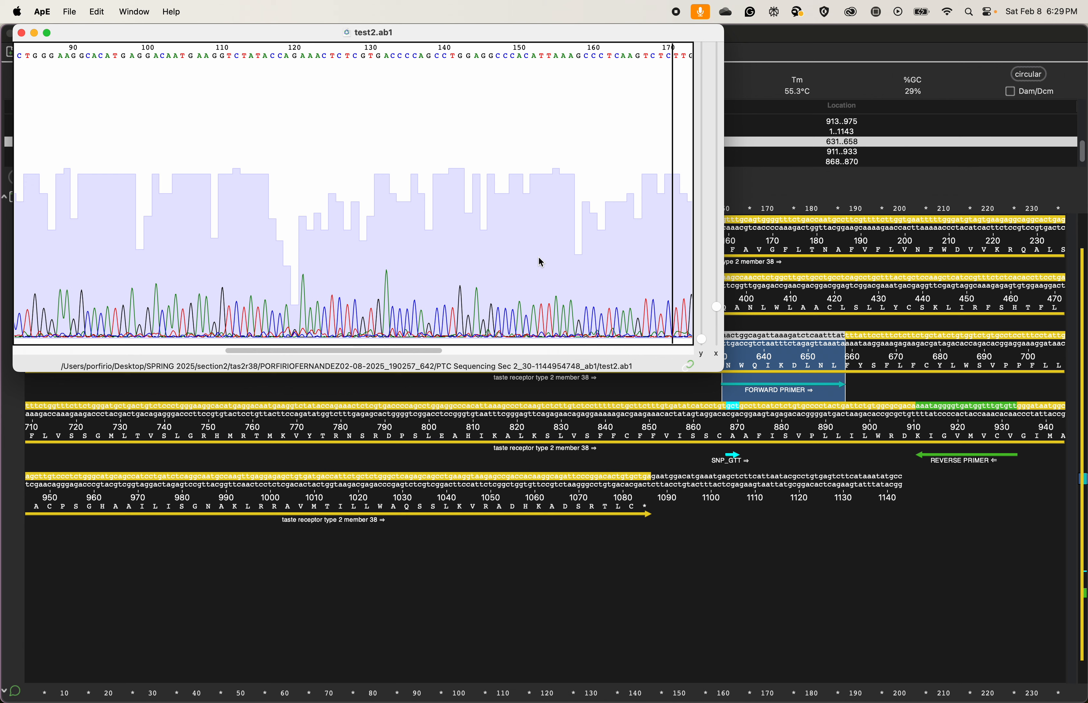
scroll(518, 291, "right", 6)
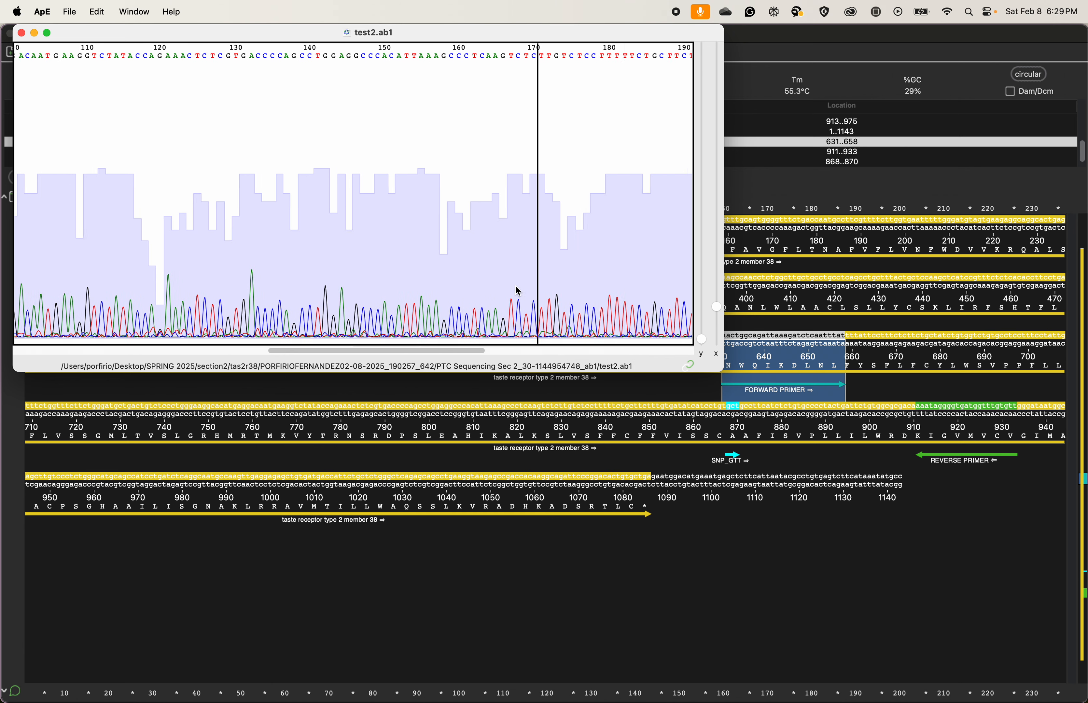
scroll(517, 291, "right", 5)
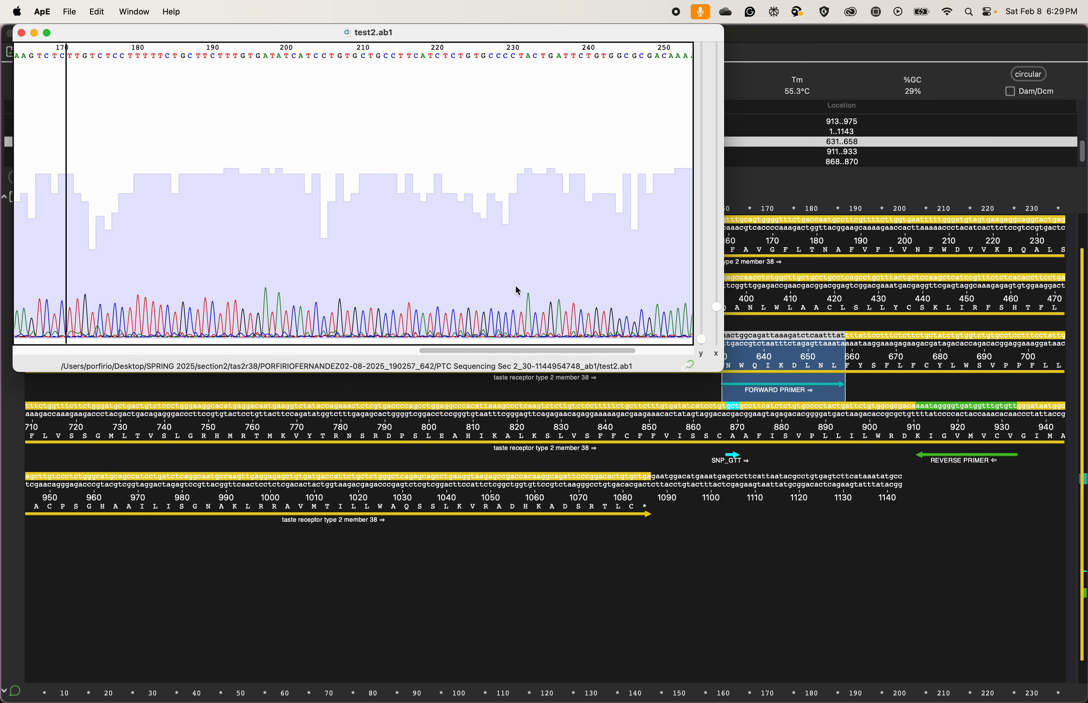
scroll(540, 320, "left", 5)
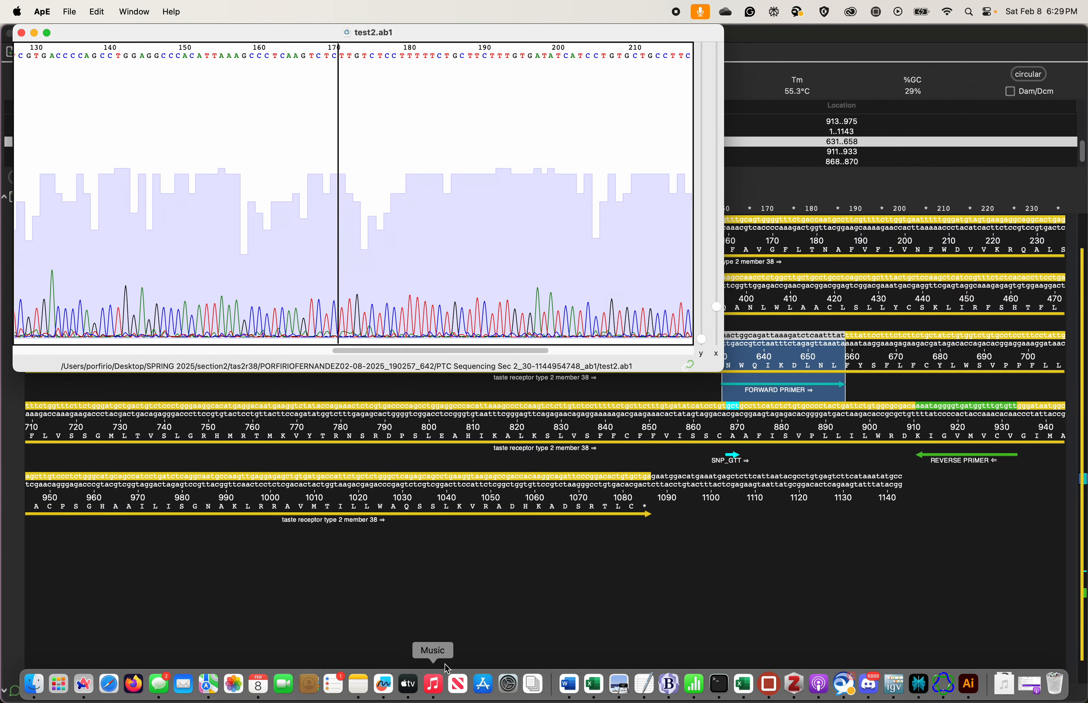
- Switch to the TAS2R38-201 sequence in Benchling and start importing a DNA / RNA sequence into the test folder
key("ctrl+Up")
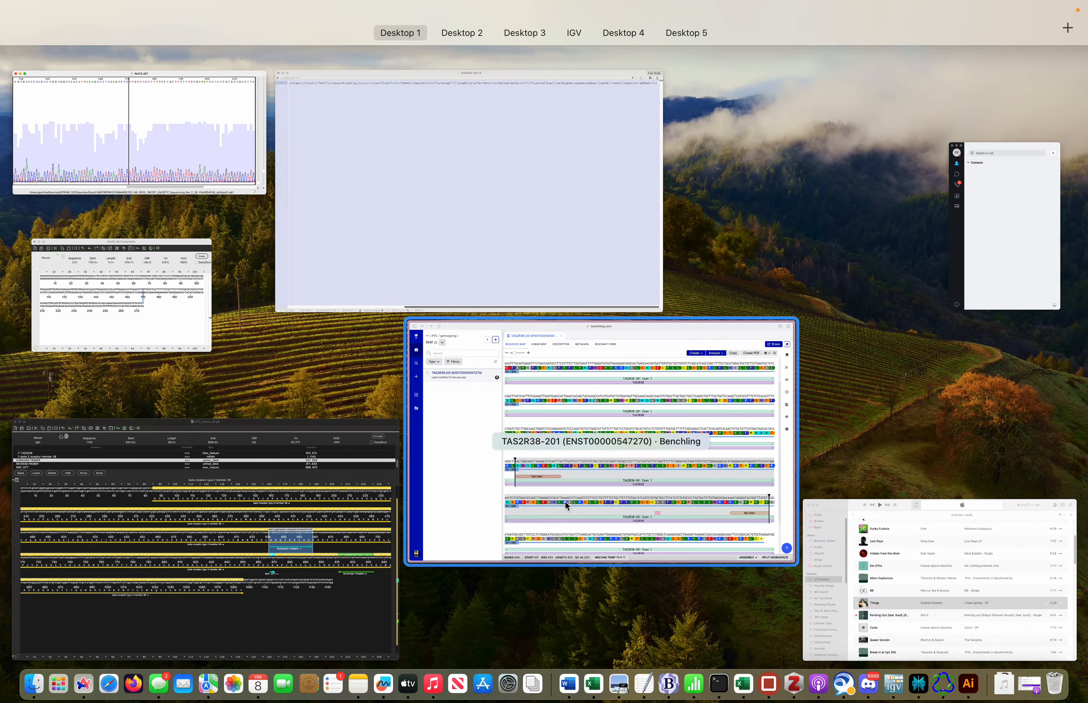
left_click(621, 471)
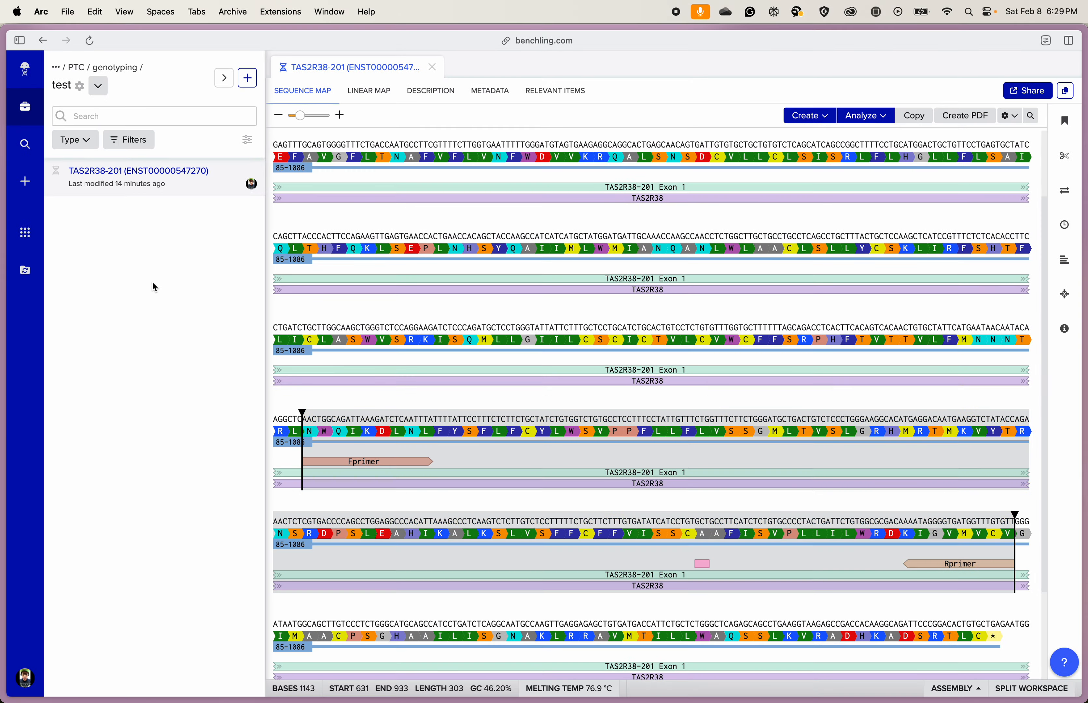
left_click(248, 78)
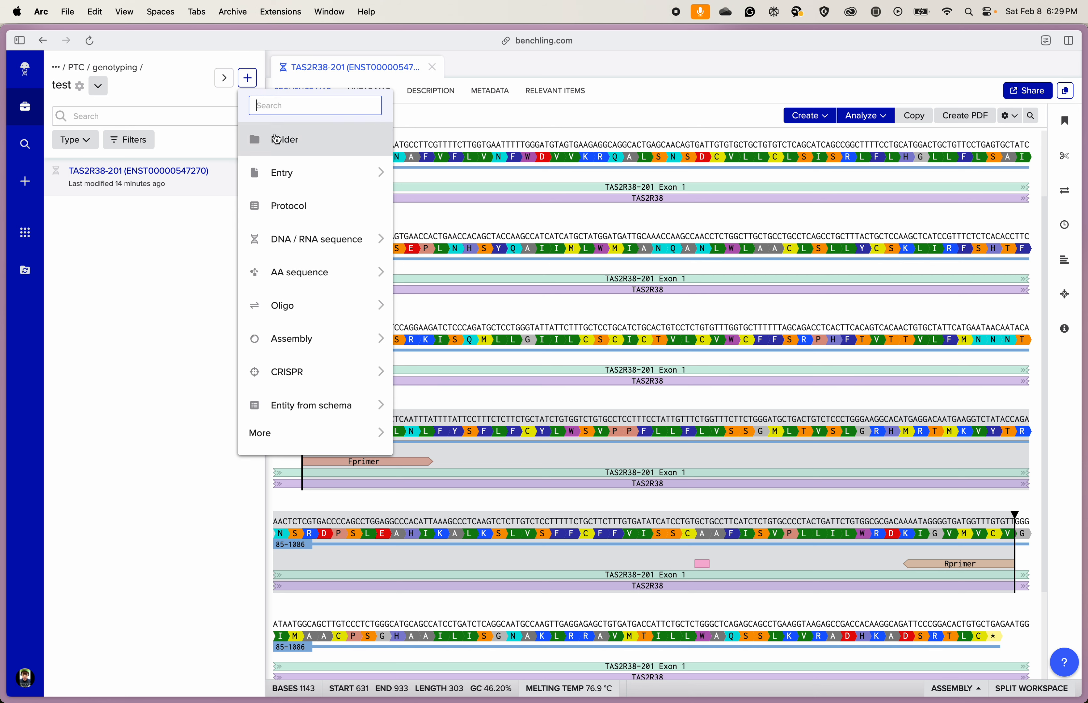
left_click(322, 174)
left_click(341, 240)
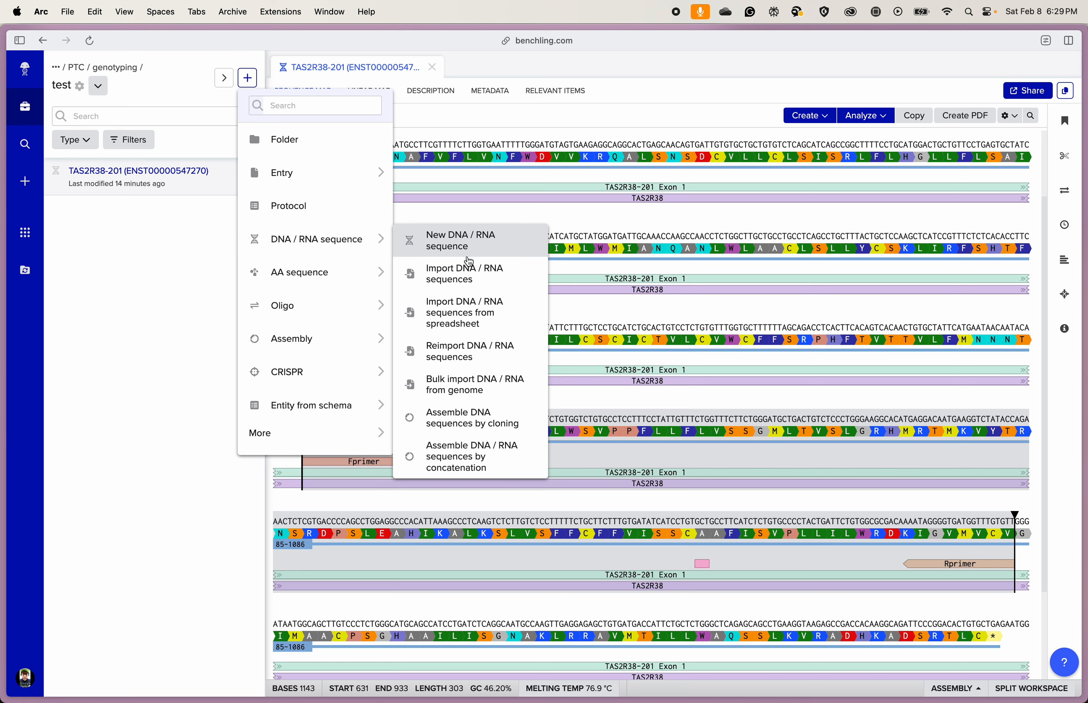
left_click(477, 284)
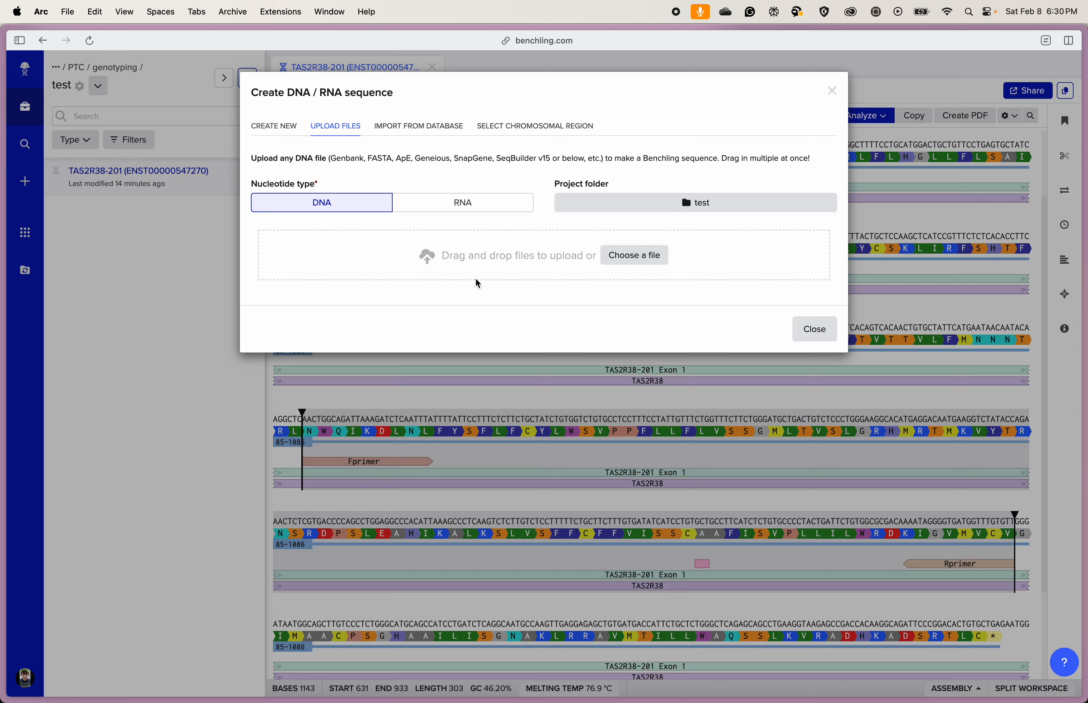
- Upload test2.ab1 from the PTC Sequencing Sec 2 folder as DNA and close the upload dialog
left_click(609, 258)
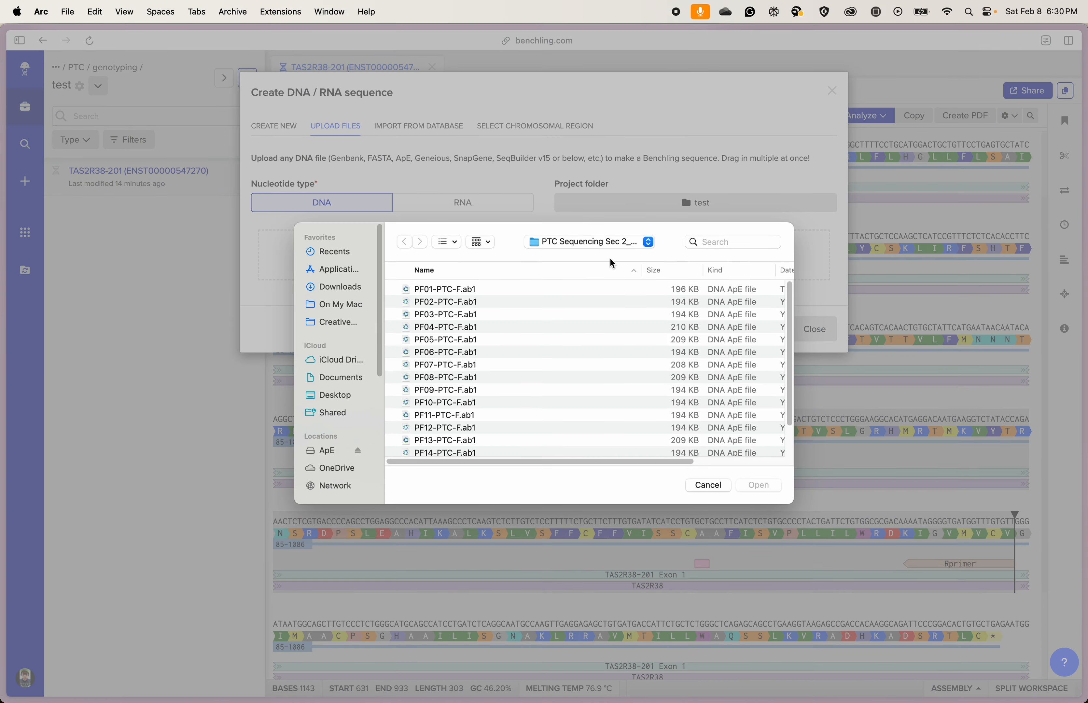
scroll(500, 366, "down", 3)
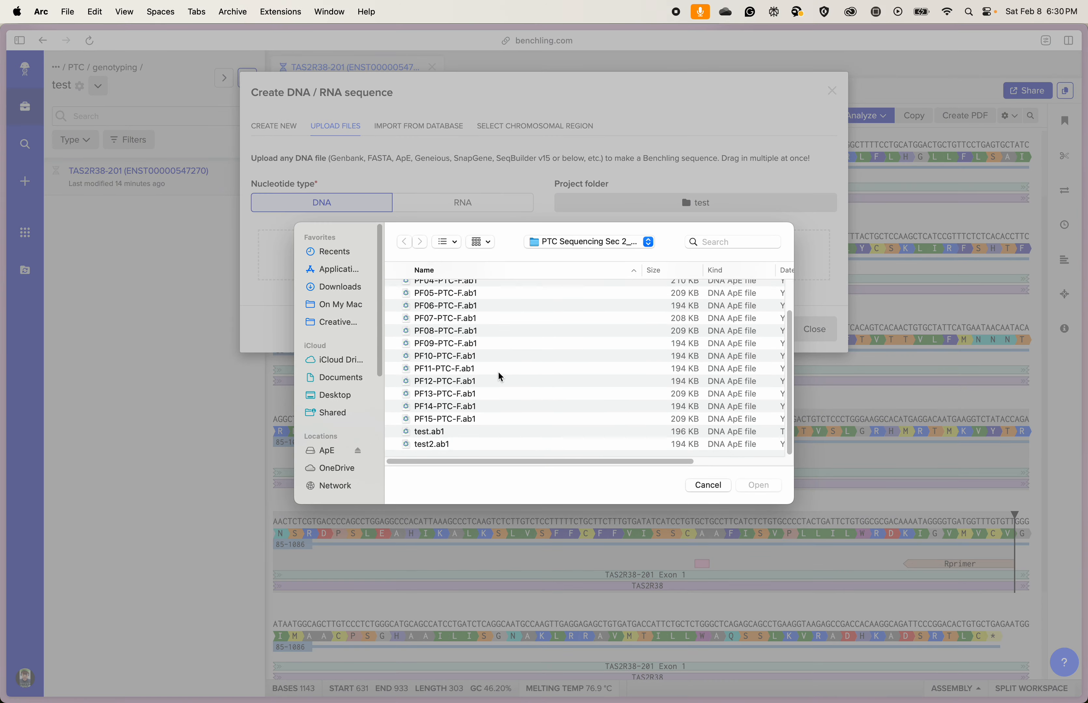
left_click(431, 446)
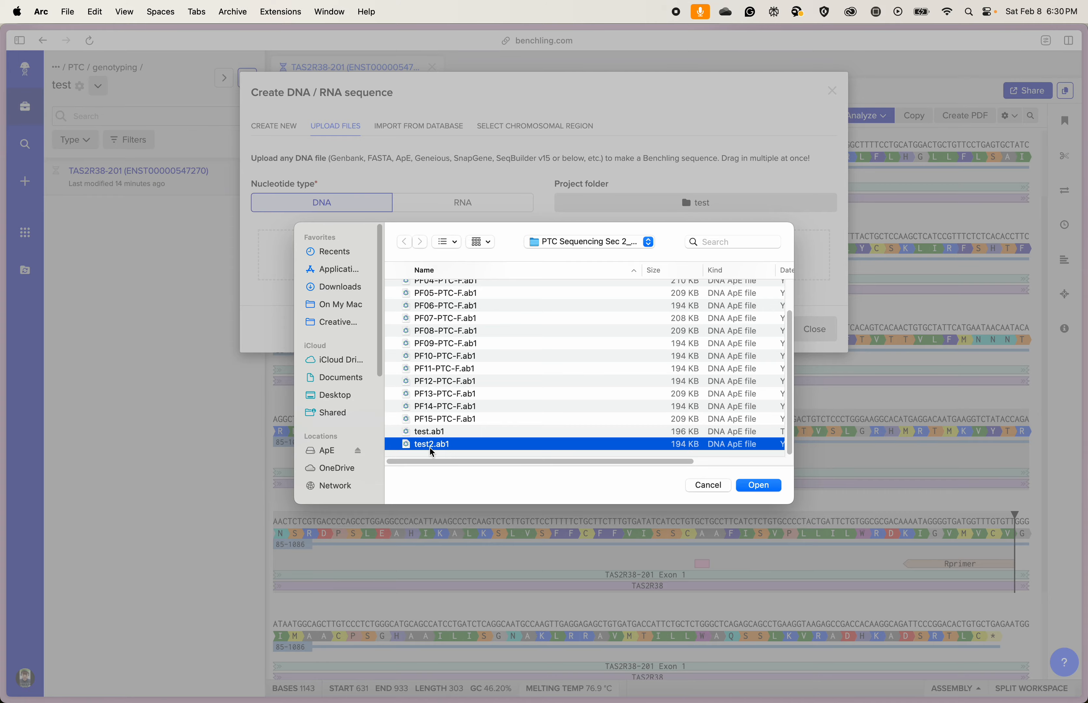
key("Return")
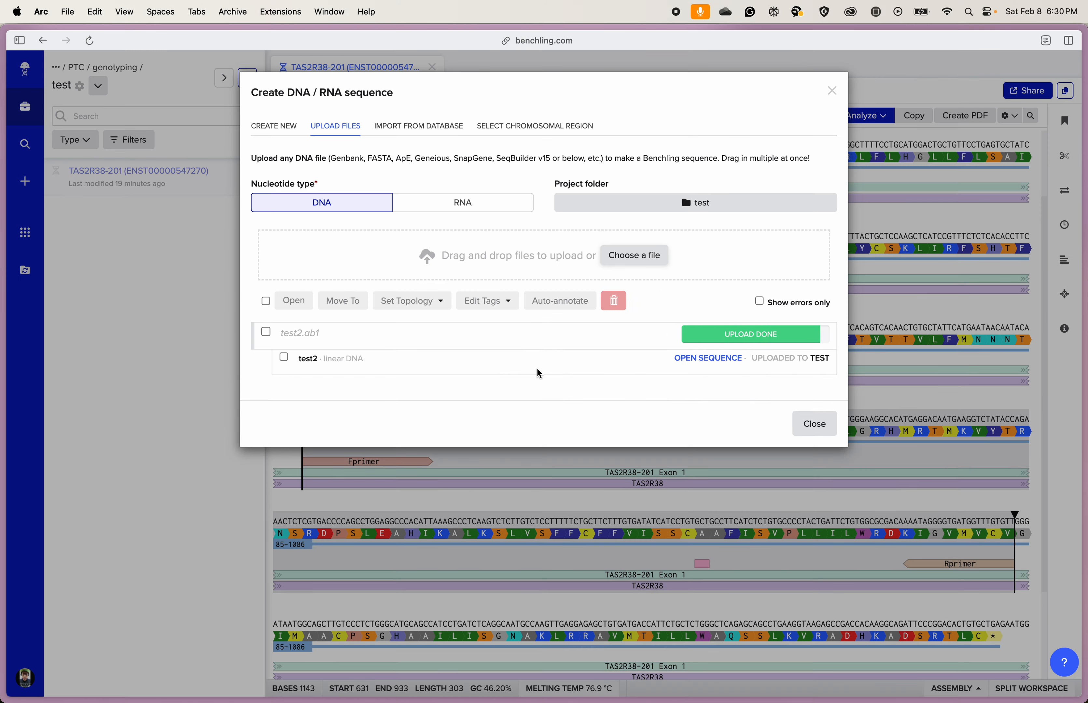
left_click(813, 423)
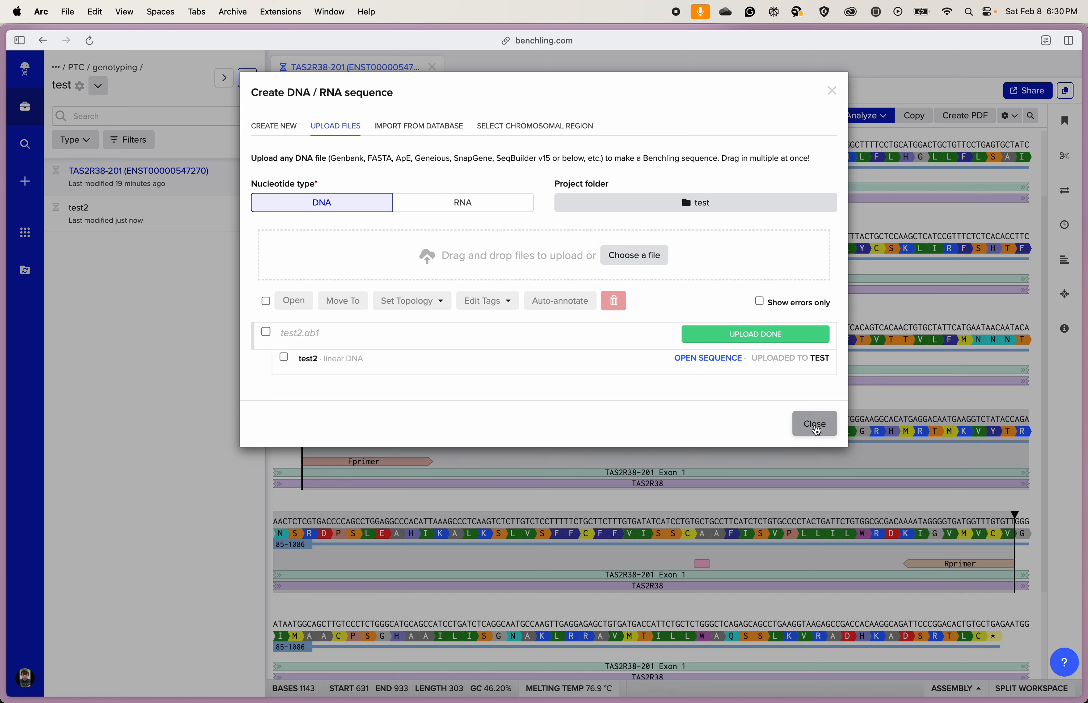
- Select bases 55 to 224 of the uploaded test2 sequence and submit them to NCBI BLAST
left_click(428, 217)
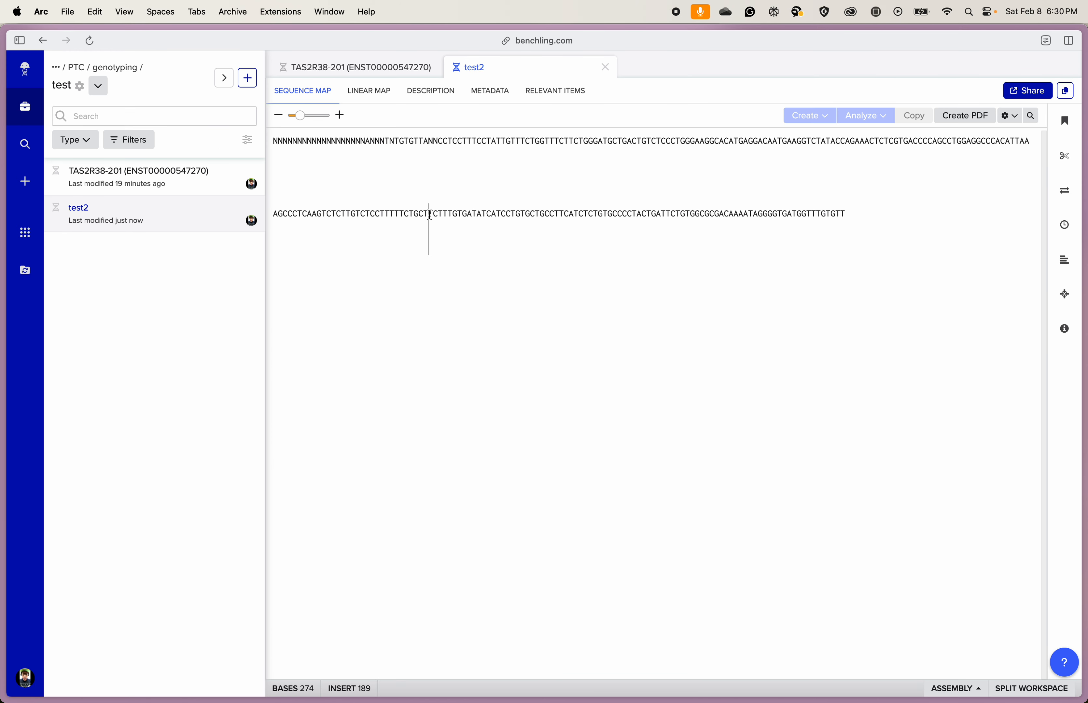
double_click(428, 214)
left_click(429, 215)
left_click_drag(535, 141, 602, 229)
right_click(552, 238)
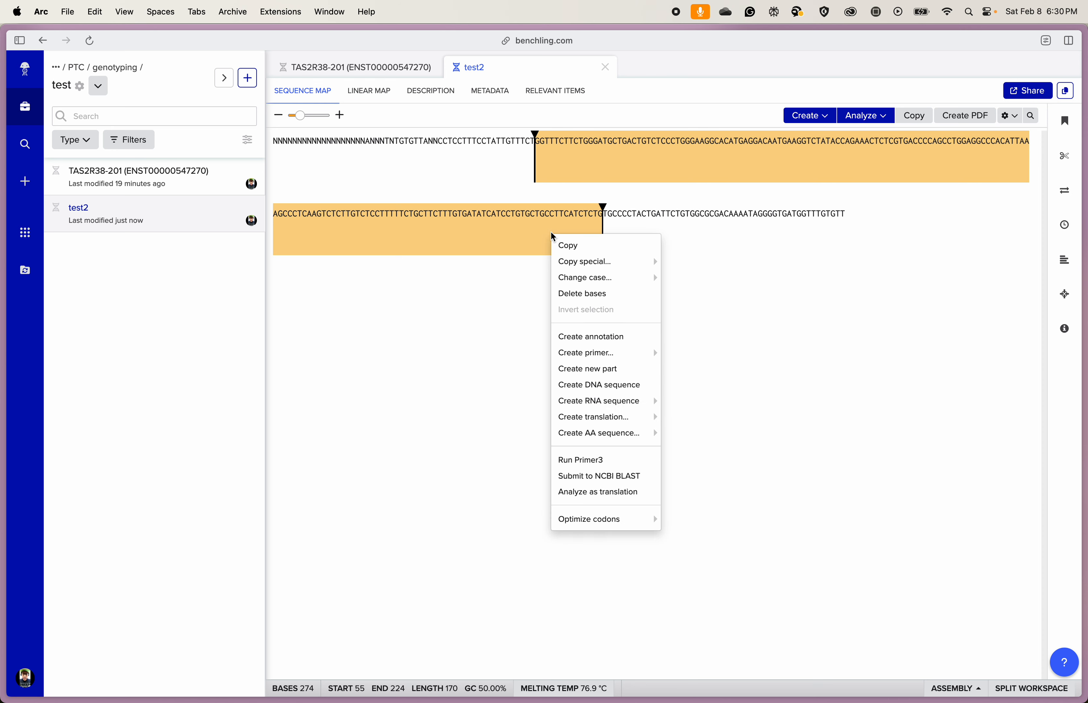
left_click(608, 477)
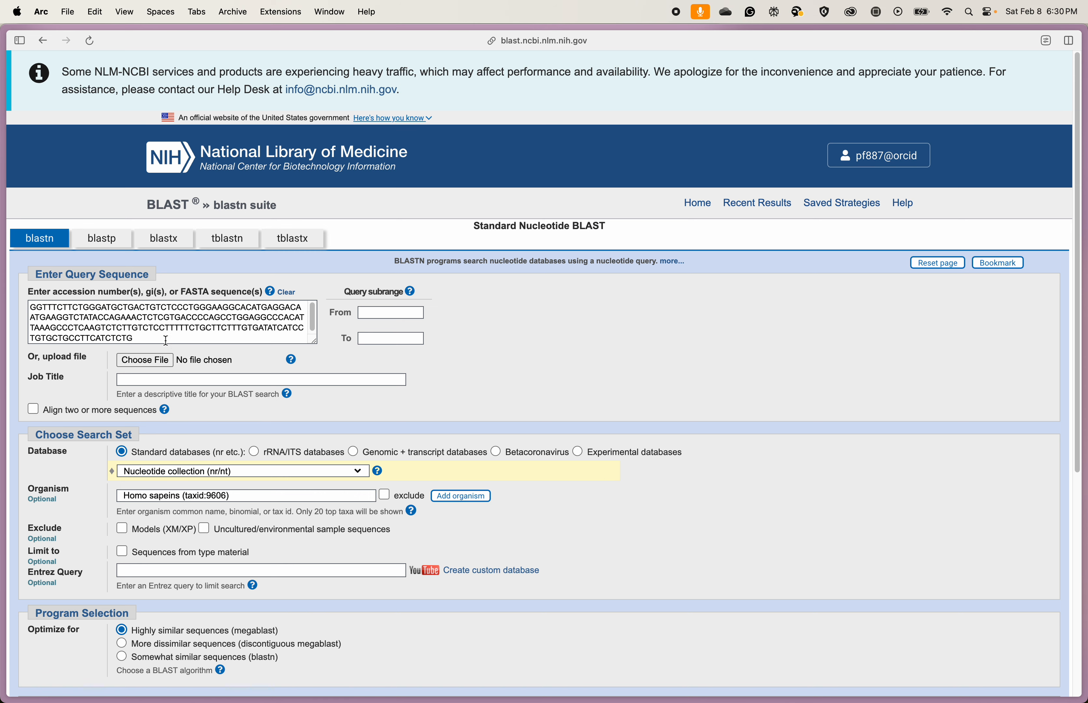
- Run the megablast search on the submitted sequence, refresh the status page for the results, and highlight the first hit's row
scroll(159, 335, "down", 1)
scroll(425, 399, "down", 7)
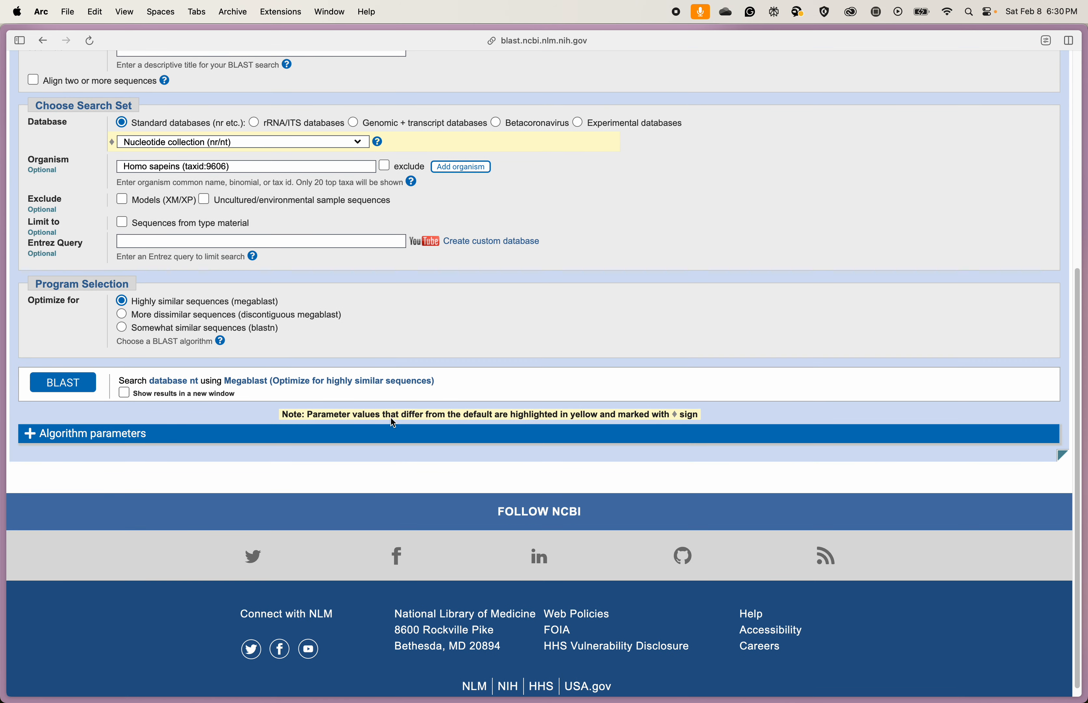
left_click(83, 393)
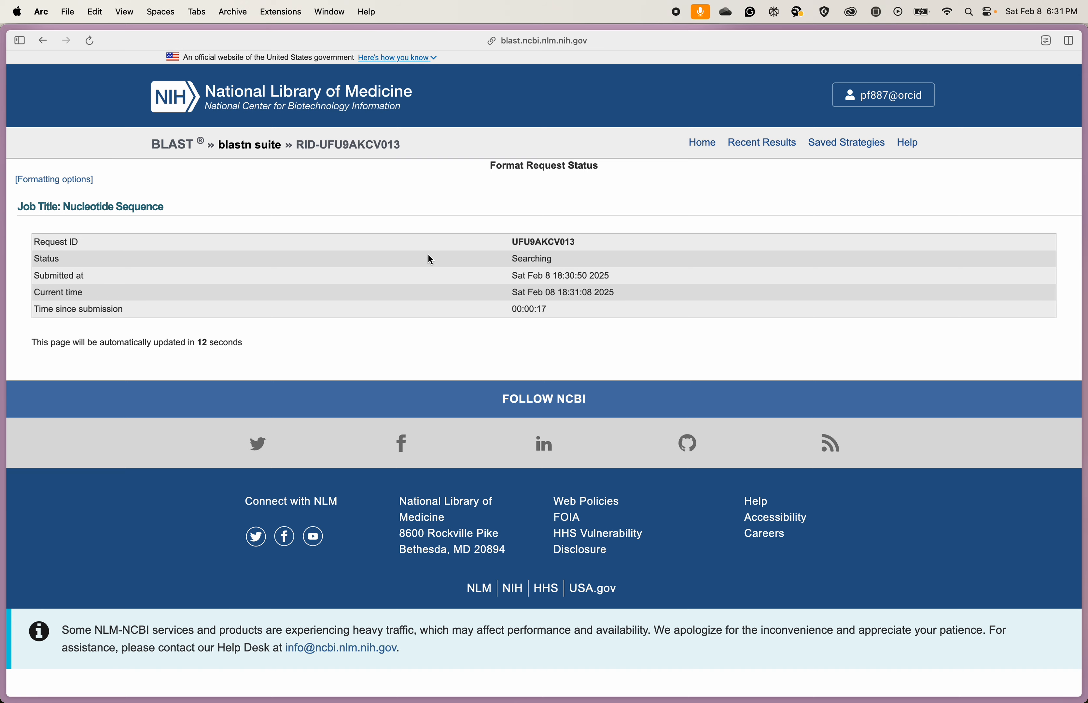
left_click(89, 40)
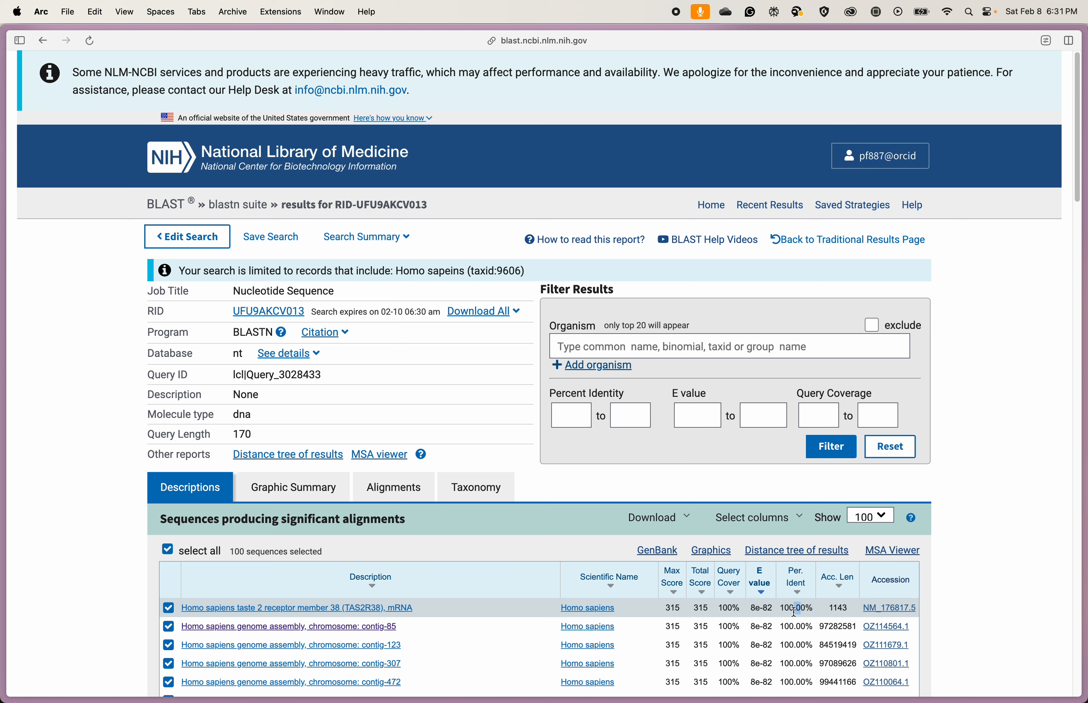
left_click_drag(794, 611, 201, 606)
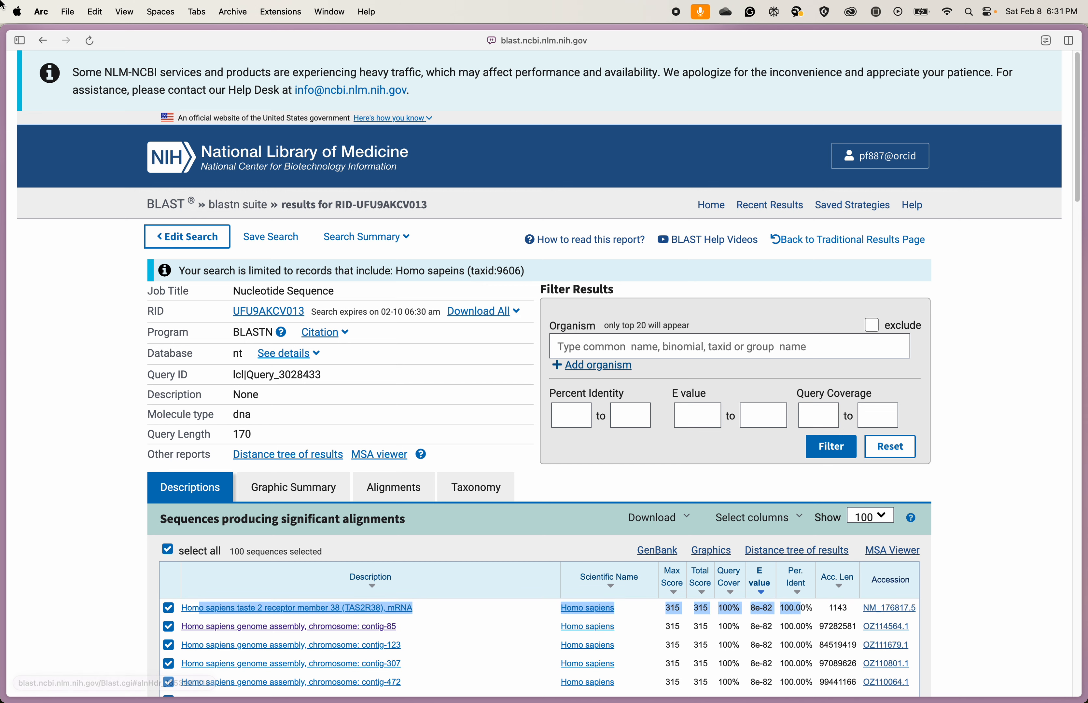
- Return to Benchling, open the TAS2R38-201 sequence and select the SNP codon at bases 868 to 870
mouse_move(7, 300)
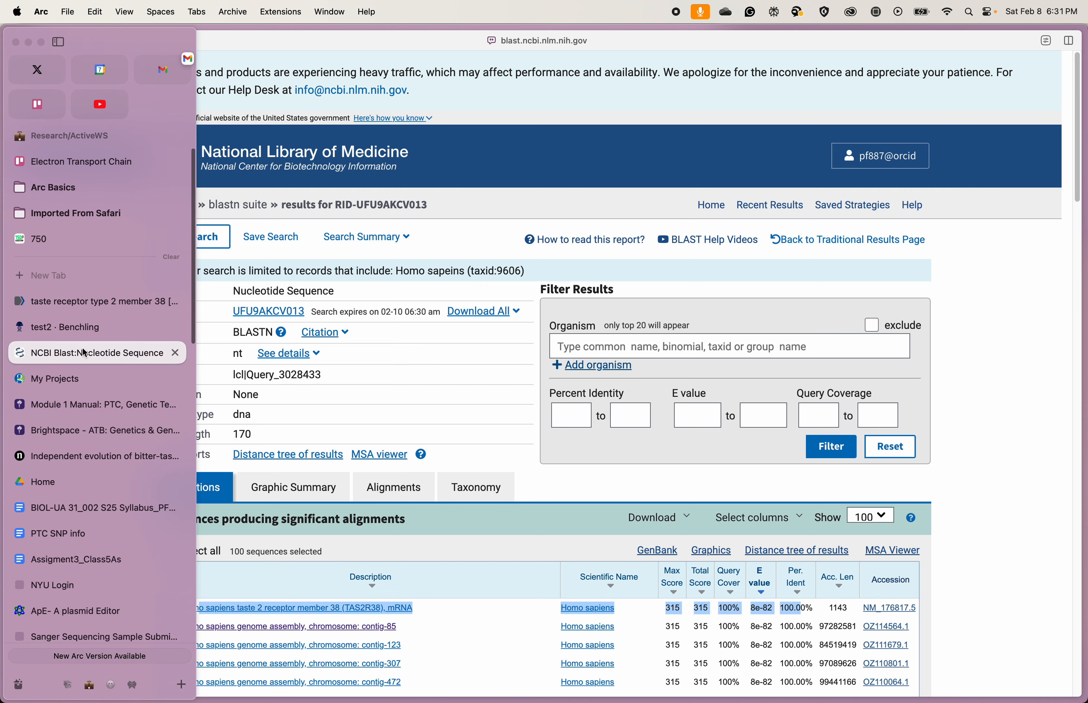
left_click(91, 332)
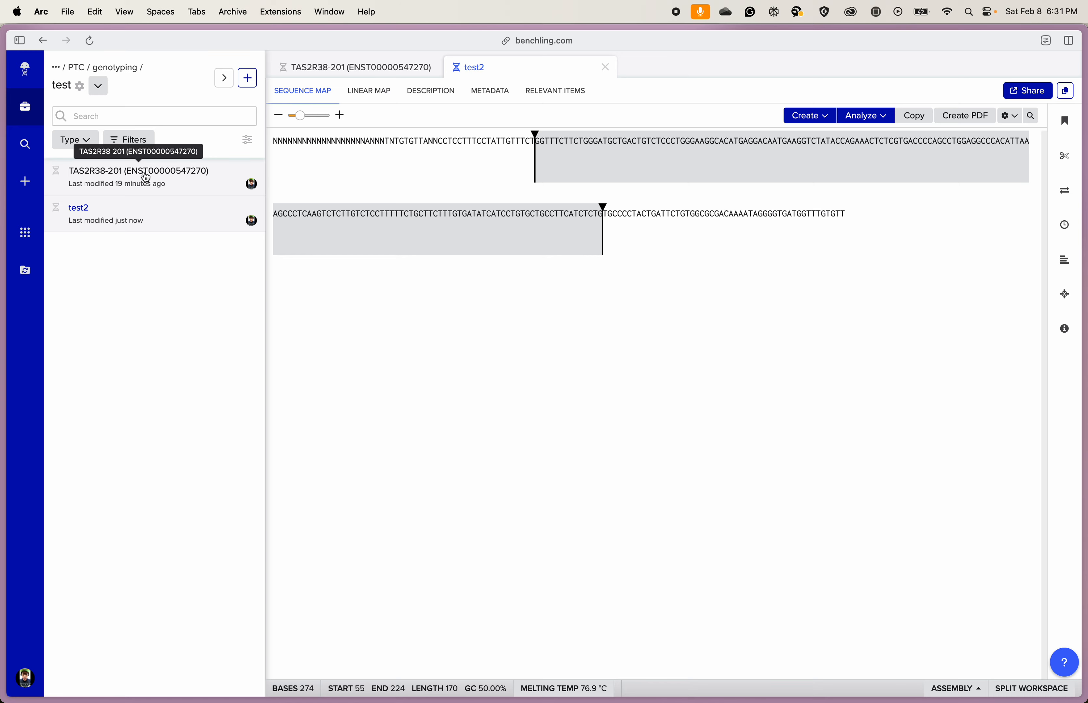
left_click(176, 181)
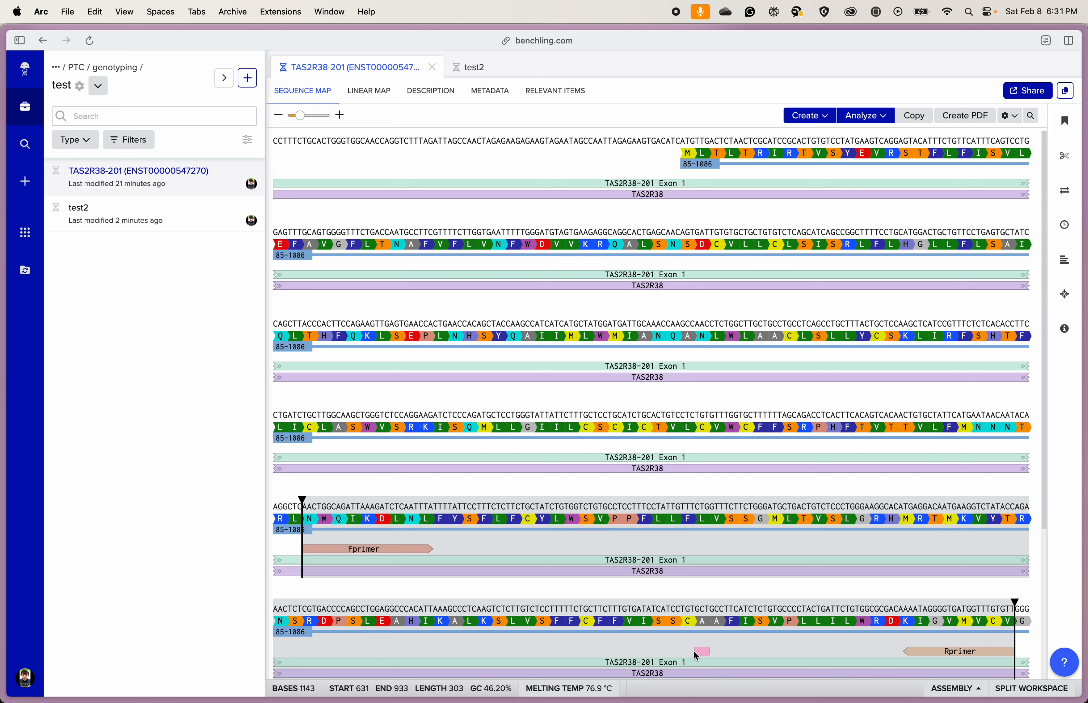
left_click(702, 621)
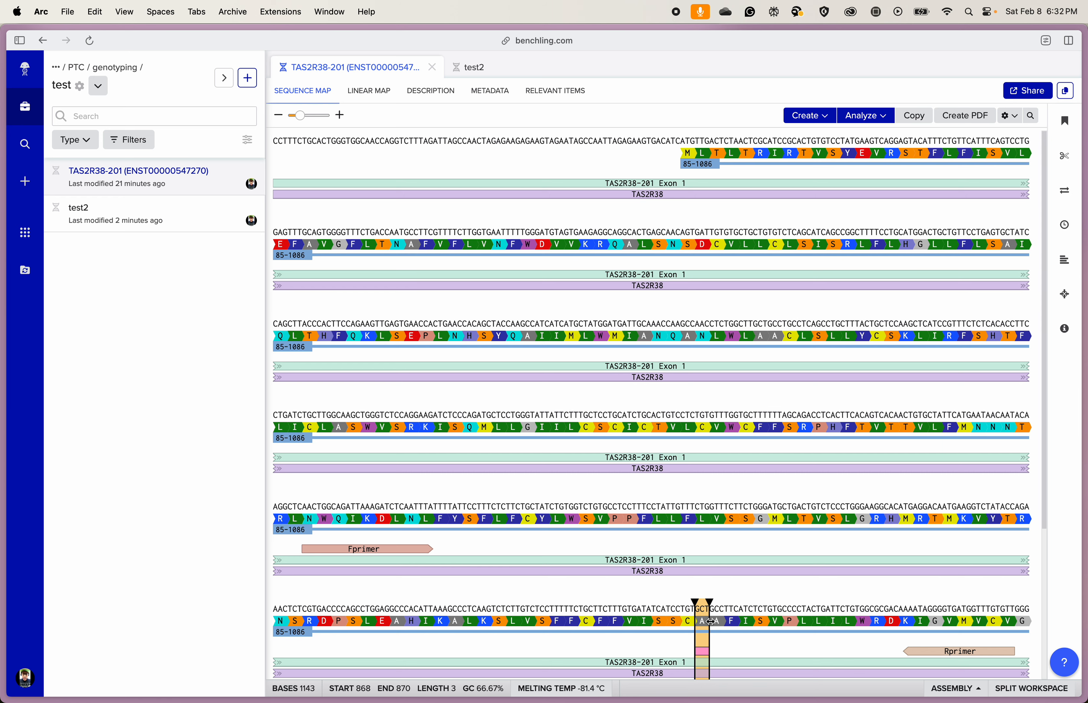
- Select bases 854 to 867 just upstream of the SNP codon and copy their DNA sequence, TGATATCATCCTGT
scroll(713, 627, "down", 1)
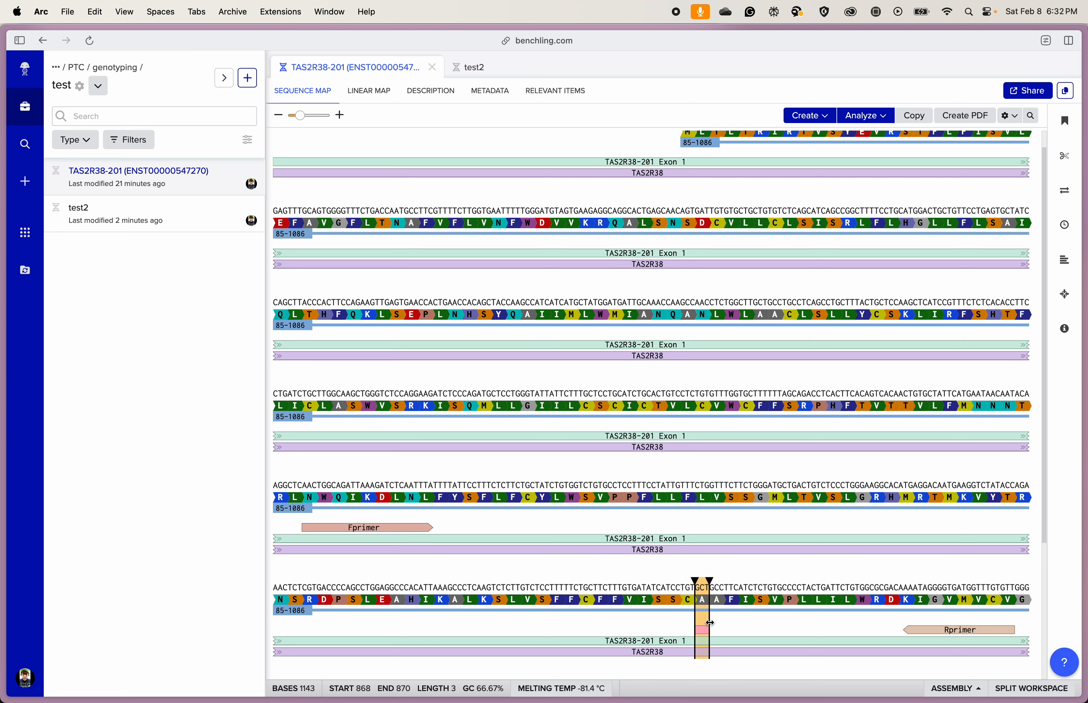
left_click_drag(695, 615, 627, 613)
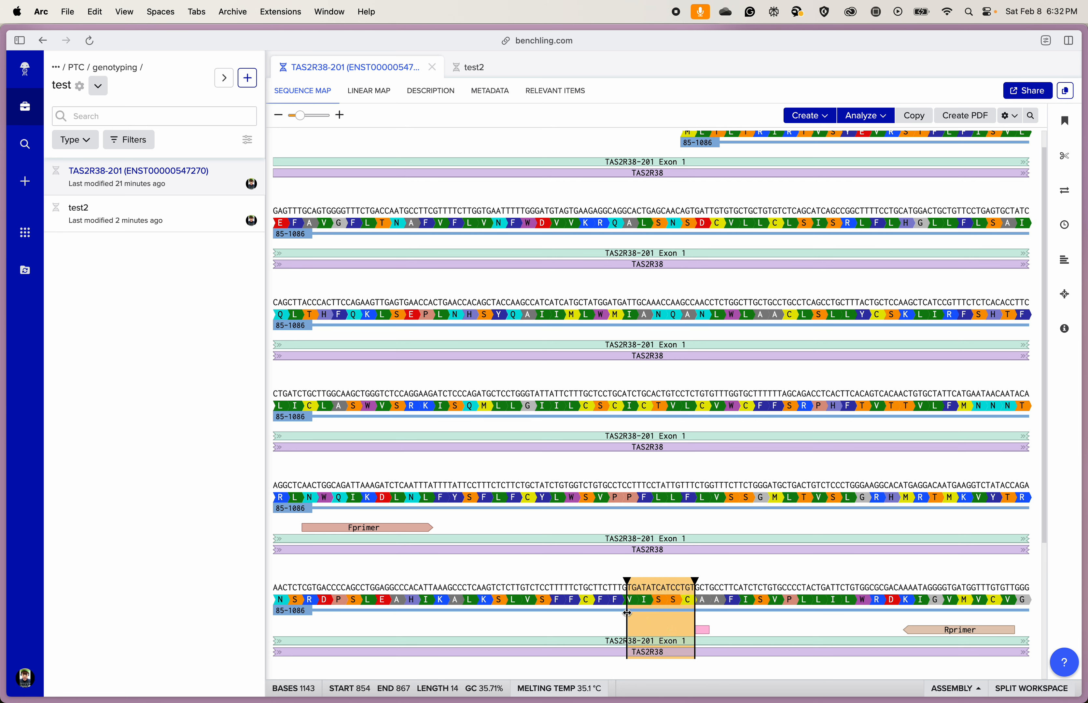
right_click(656, 591)
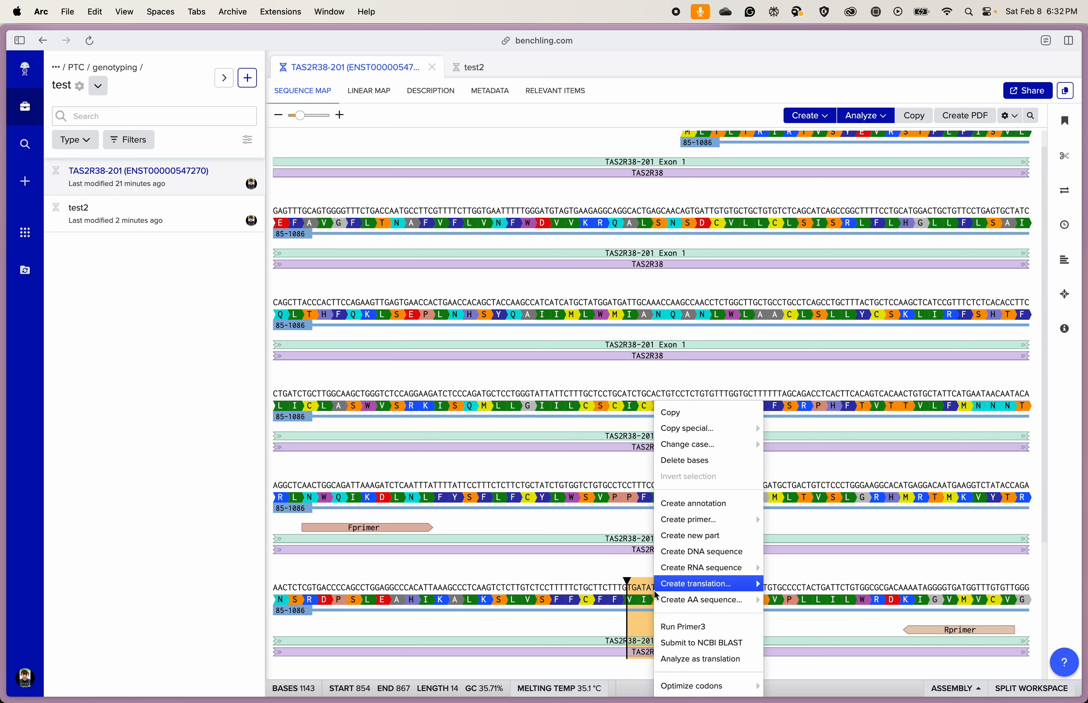
left_click(694, 414)
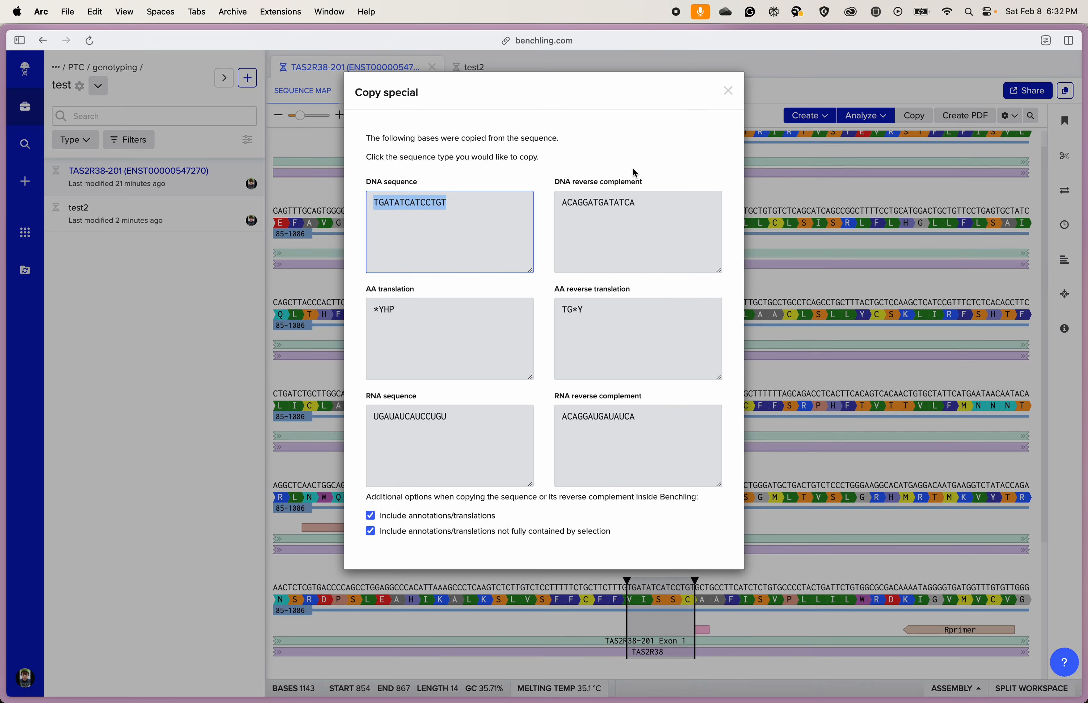
left_click(423, 208)
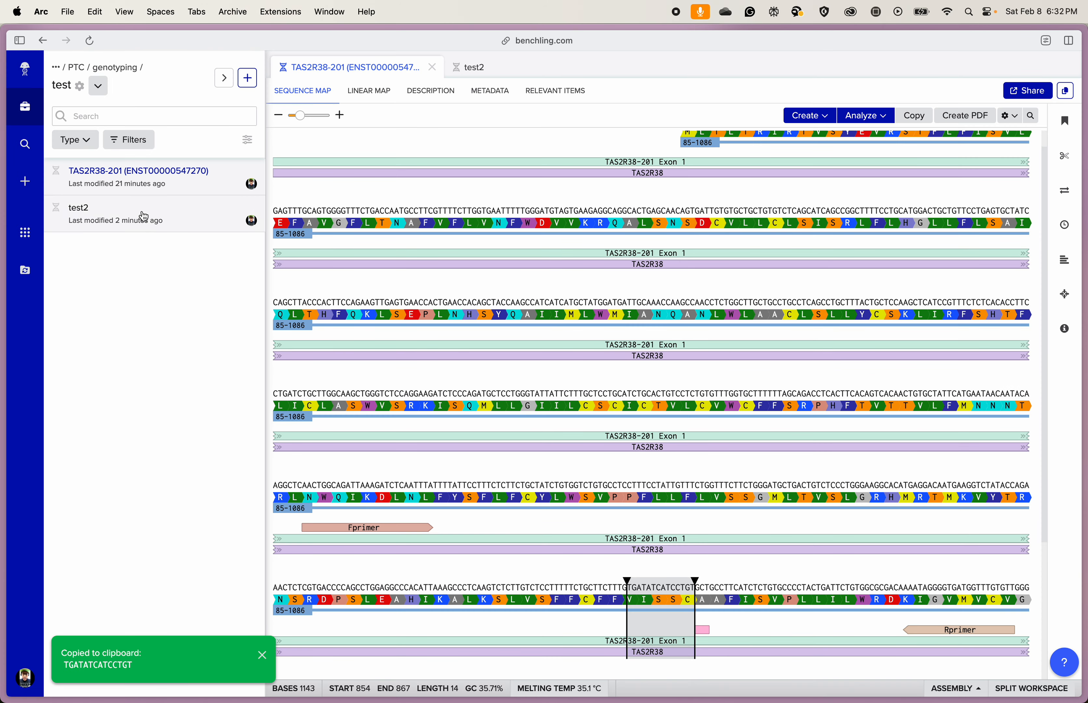
- Search the test2 sequence for TGATATCATCCTGT and place the cursor at the start and end of the match
left_click(168, 217)
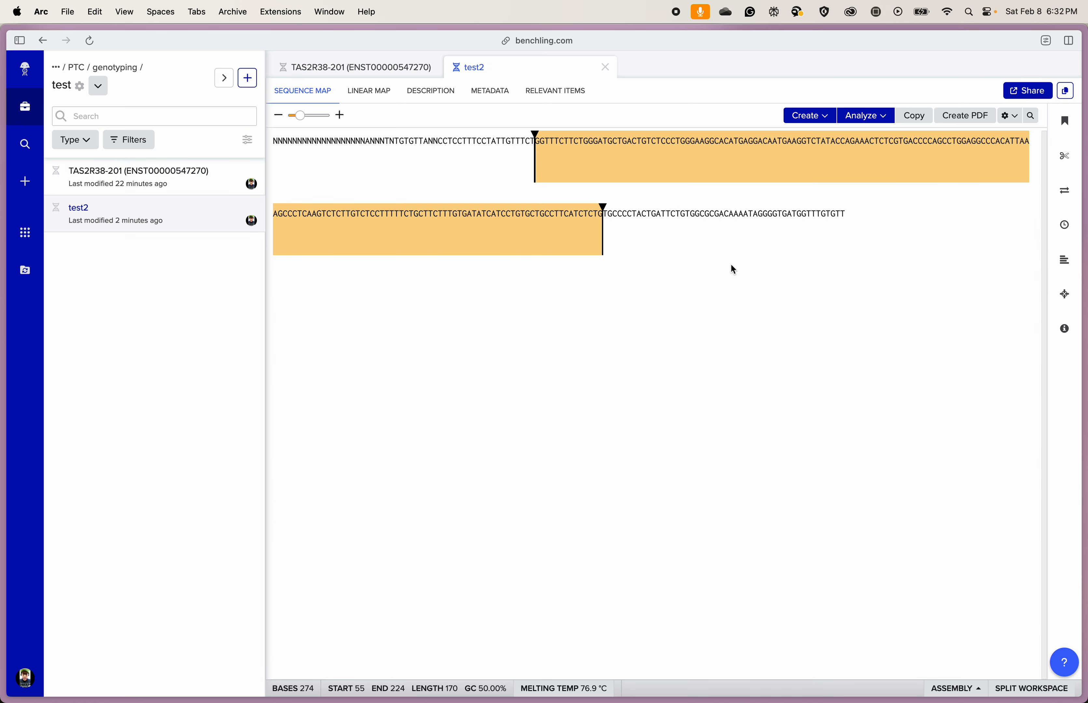
left_click(713, 228)
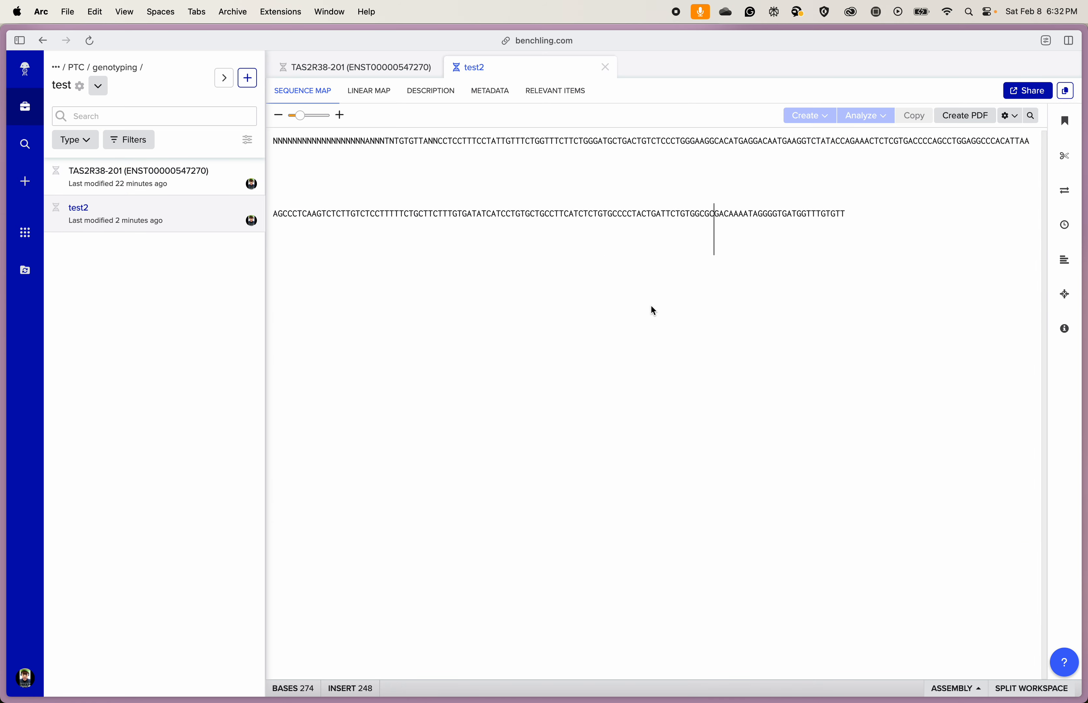
key("super+f")
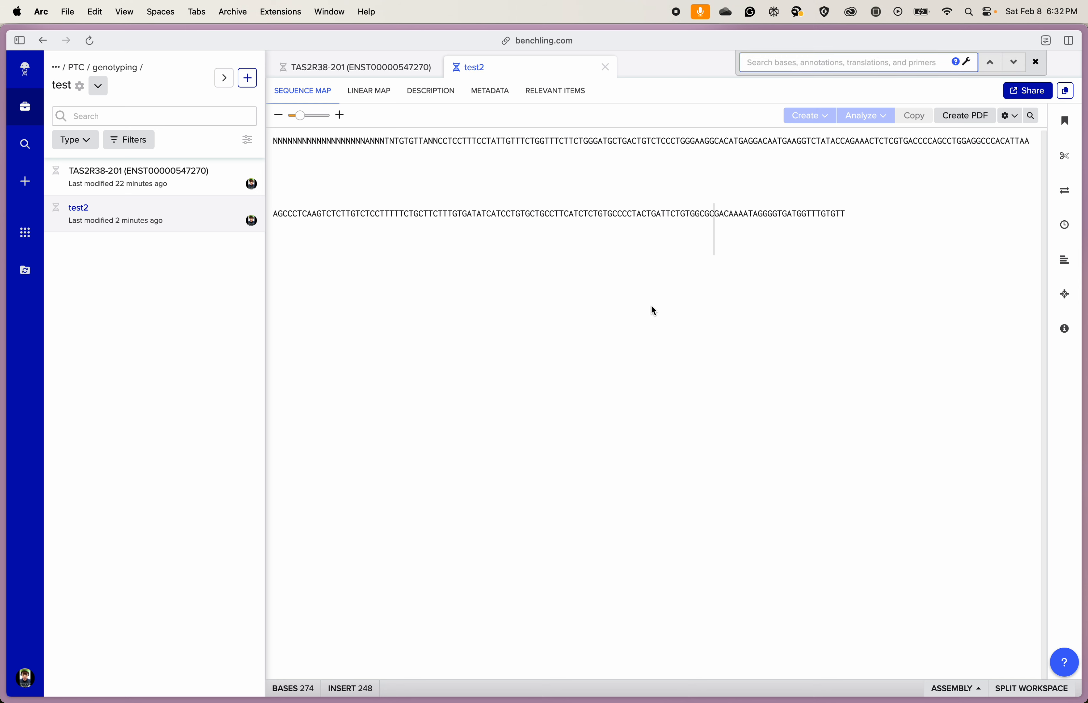
key("super+v")
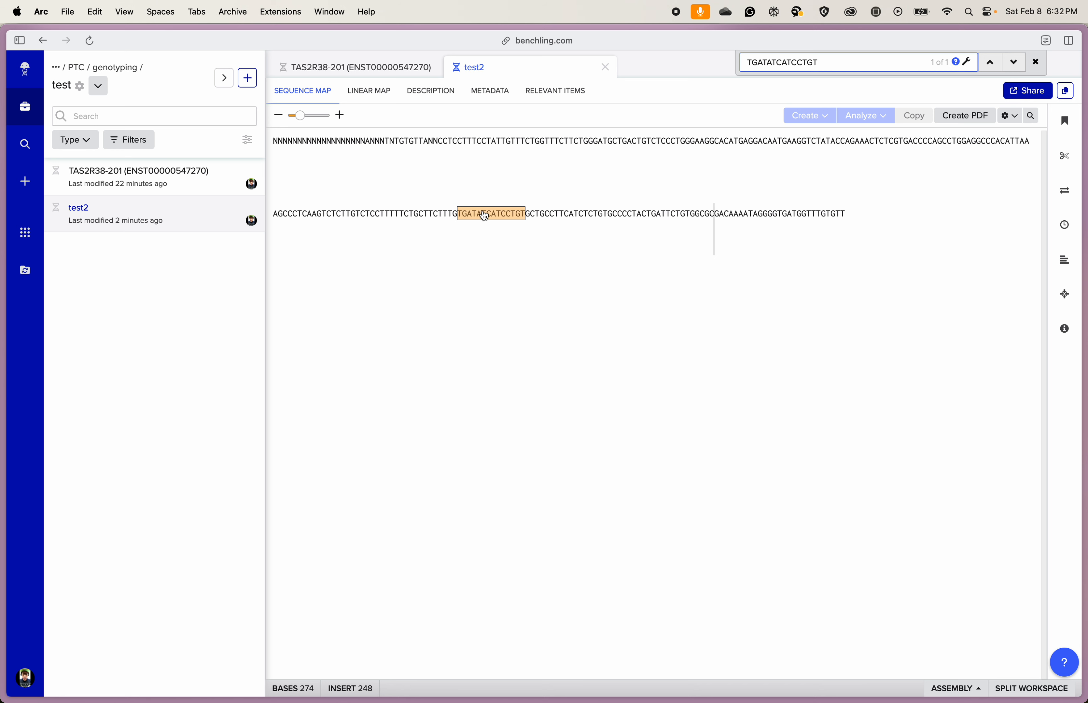
left_click(456, 214)
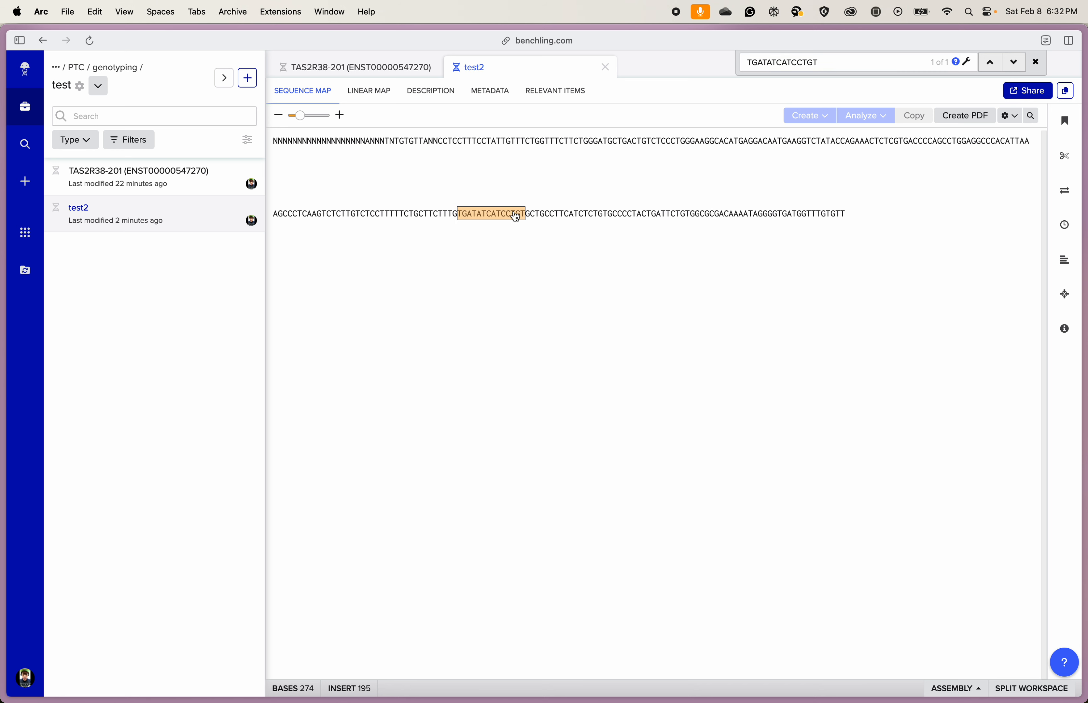
left_click(526, 214)
- Recheck the TAS2R38-201 reference, repeat the TGATATCATCCTGT search in test2 and select the following codon, bases 209 to 211
left_click(158, 182)
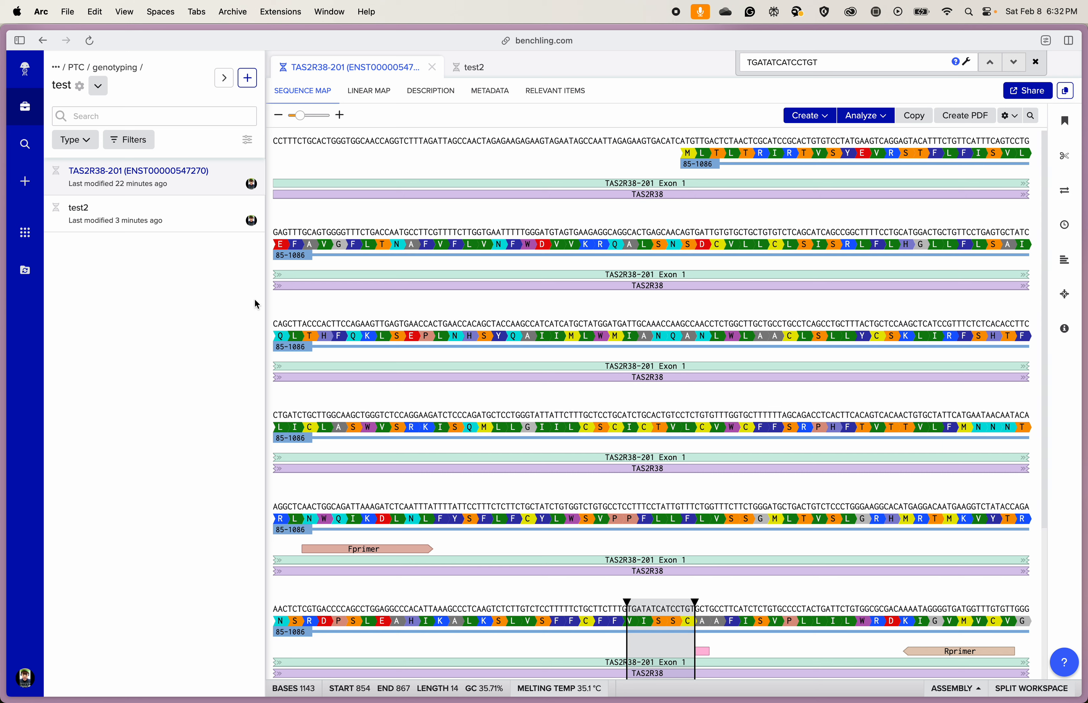
left_click(88, 220)
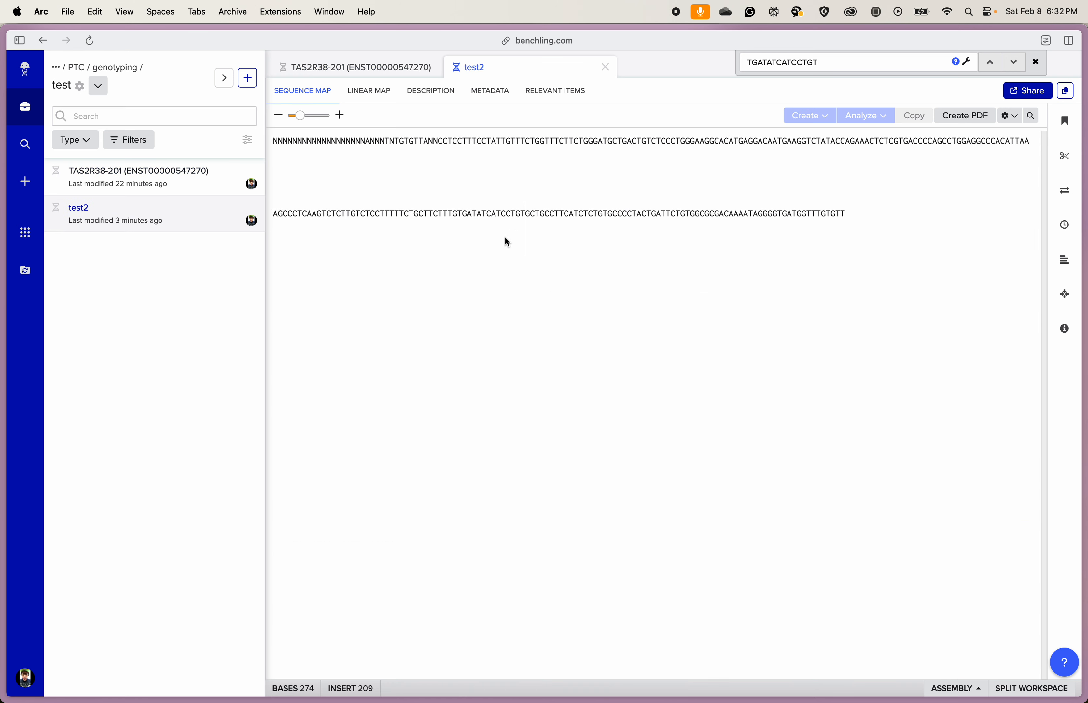
left_click(823, 59)
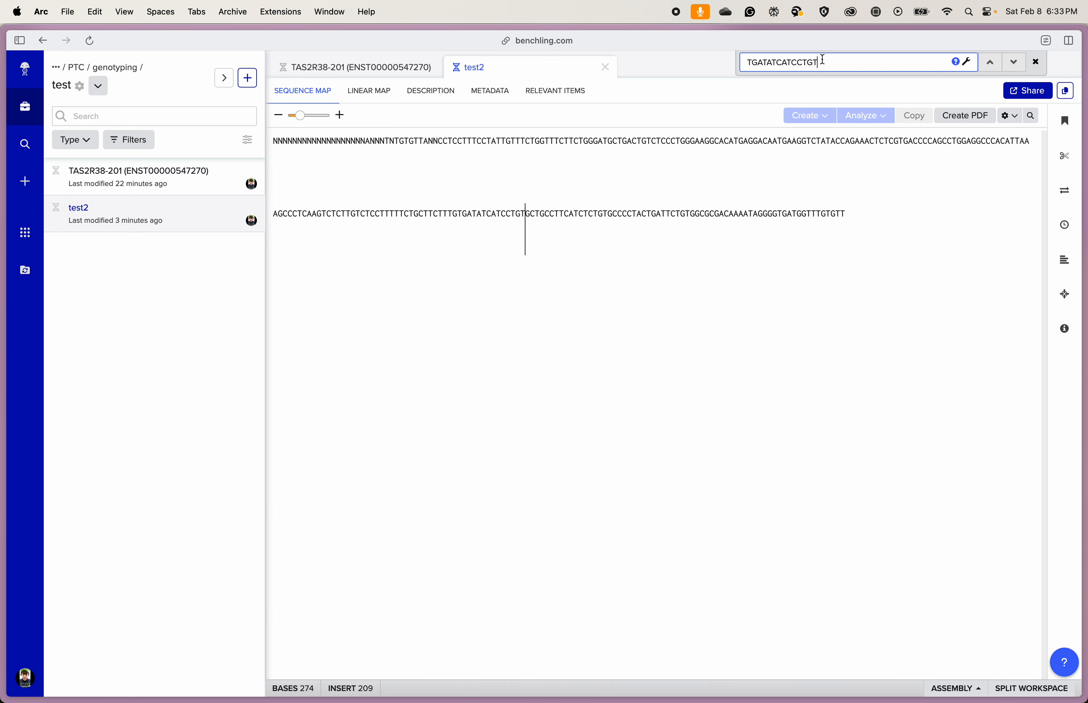
key("Return")
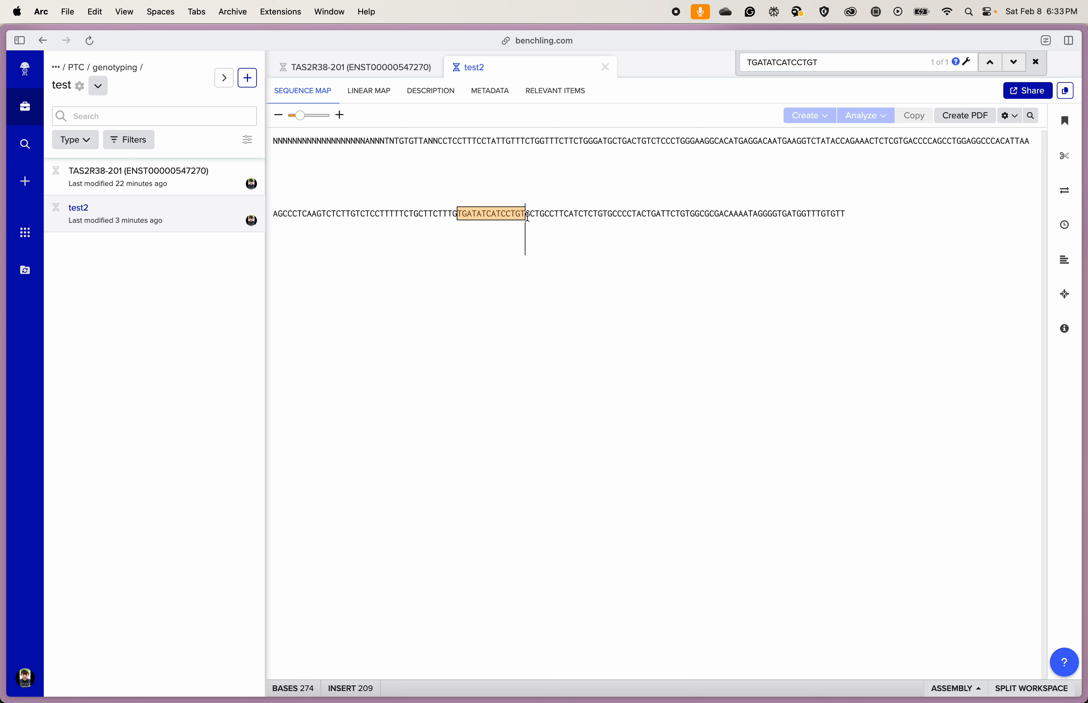
left_click_drag(527, 215, 540, 216)
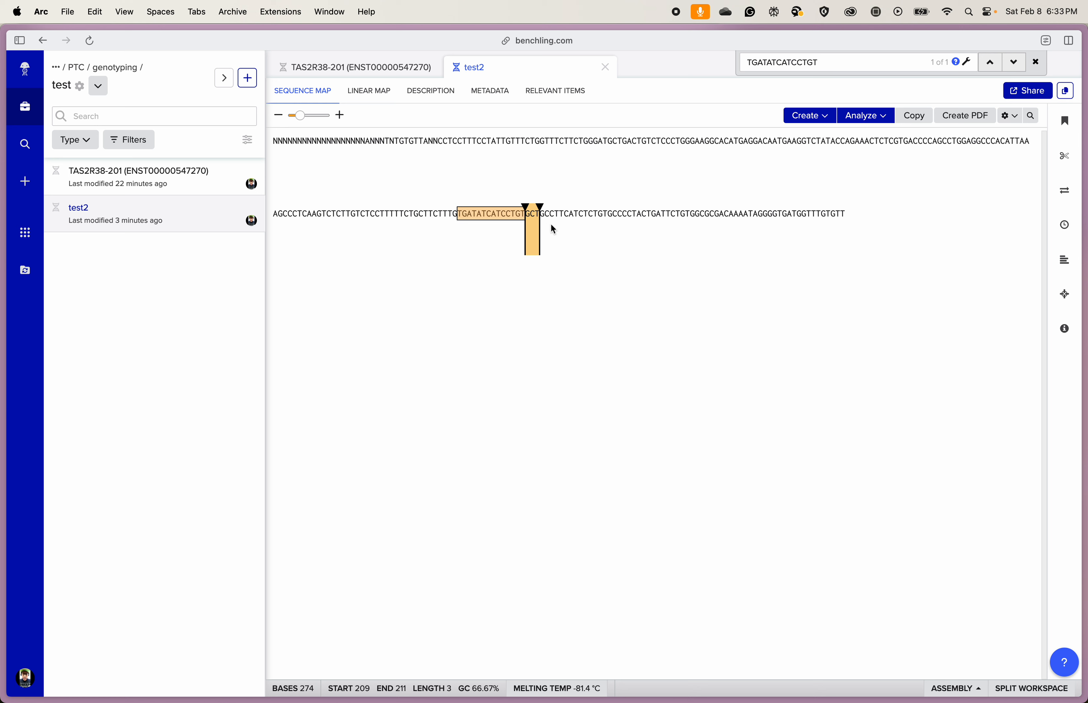
- Place the cursor immediately before the GCT codon in test2 and highlight its insert position, 209
left_click(531, 223)
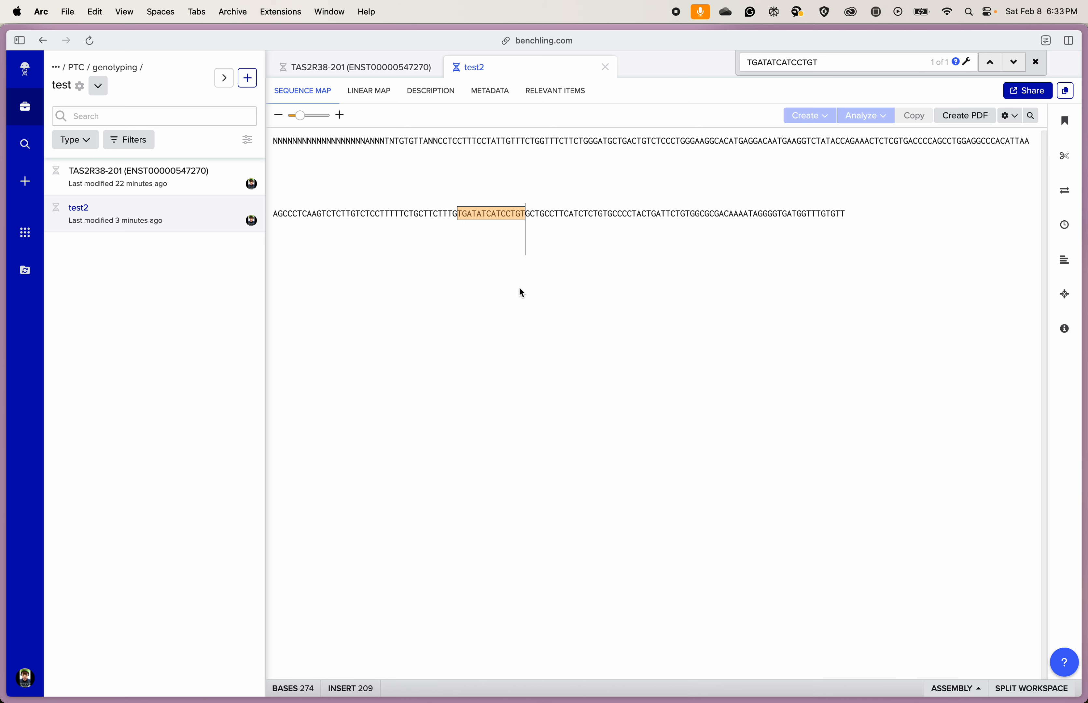
double_click(354, 688)
double_click(370, 691)
- Switch to the test2.ab1 trace in ApE, locate the region around base 210 and select the G at base 209
key("ctrl+Up")
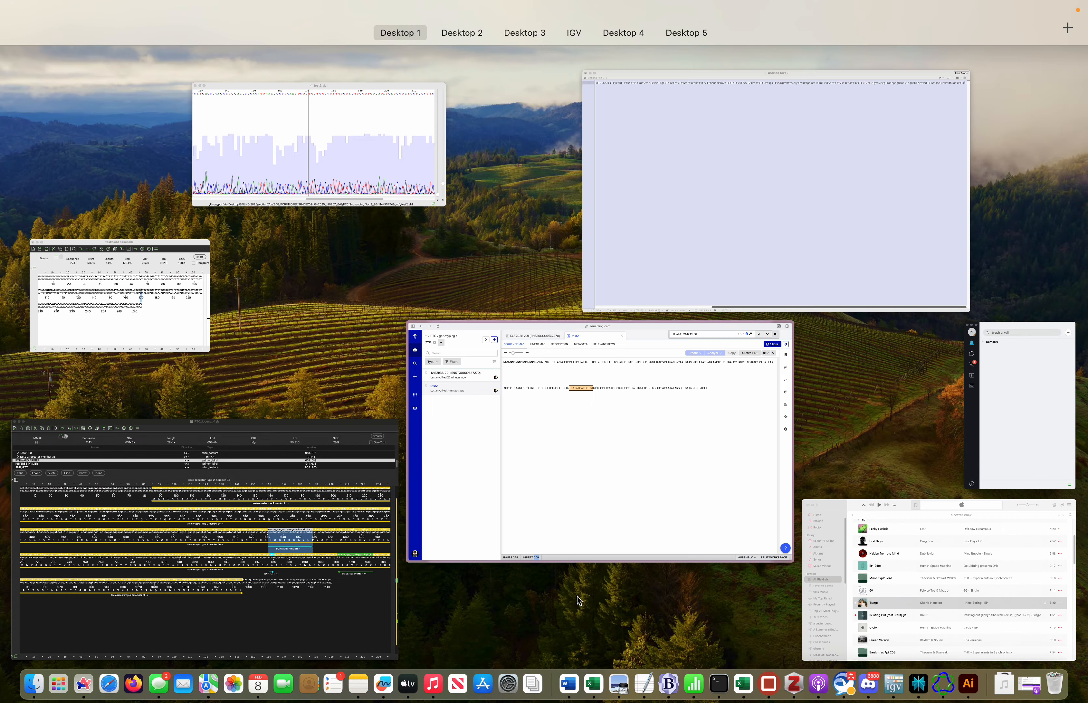
left_click(353, 185)
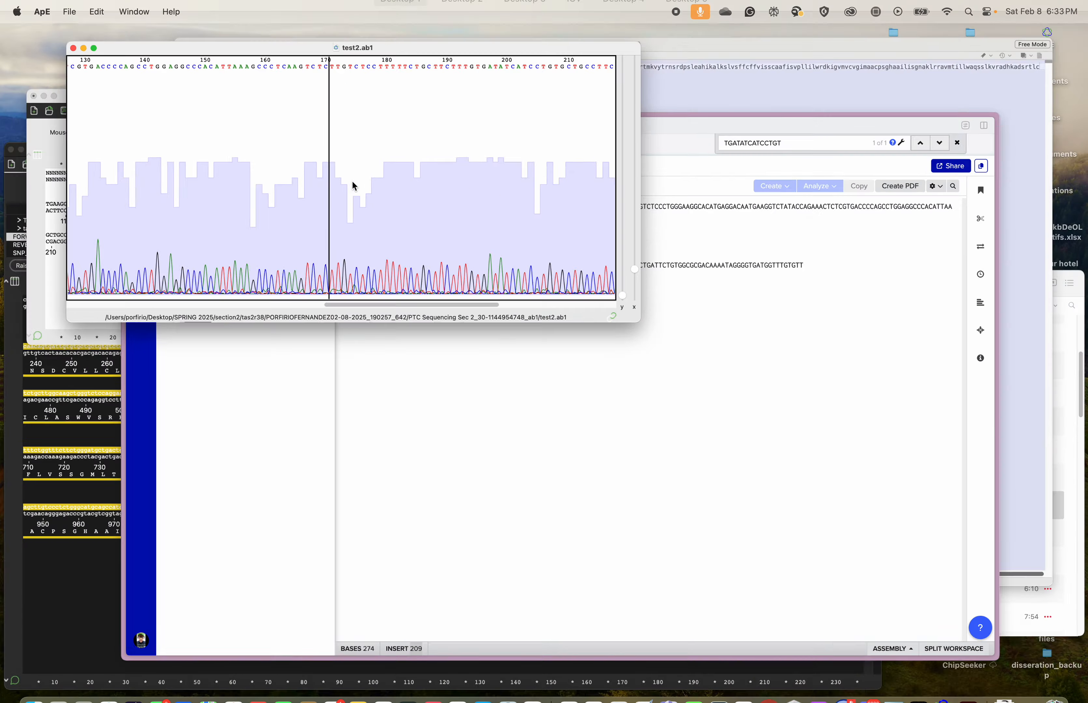
scroll(306, 238, "left", 10)
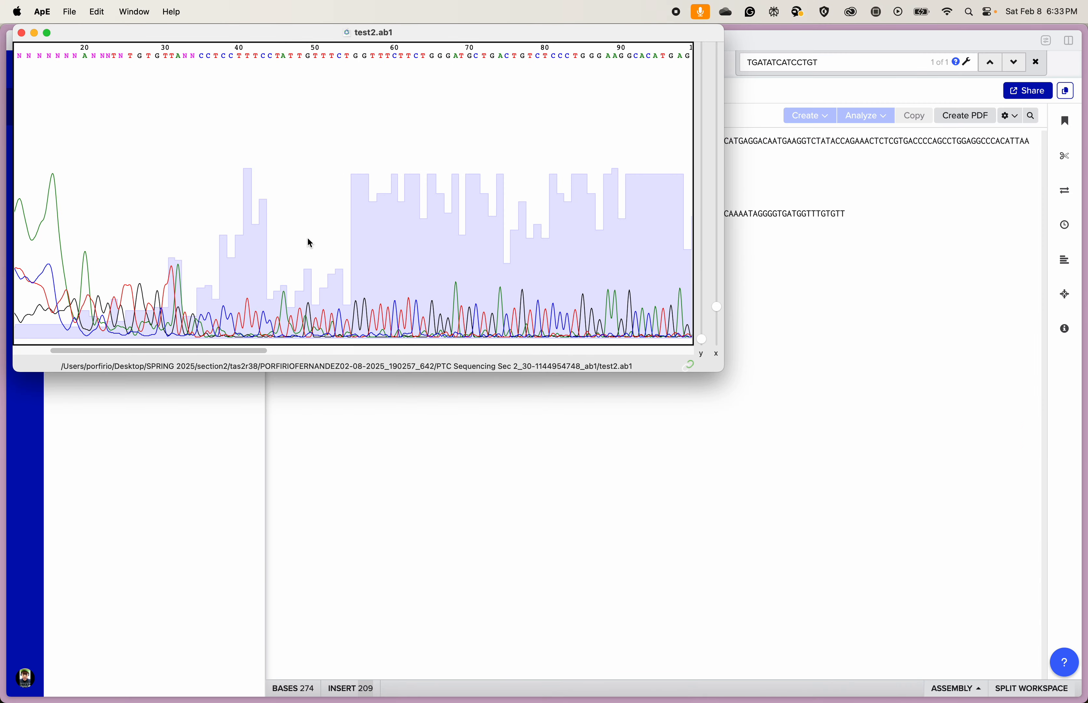
scroll(309, 244, "right", 15)
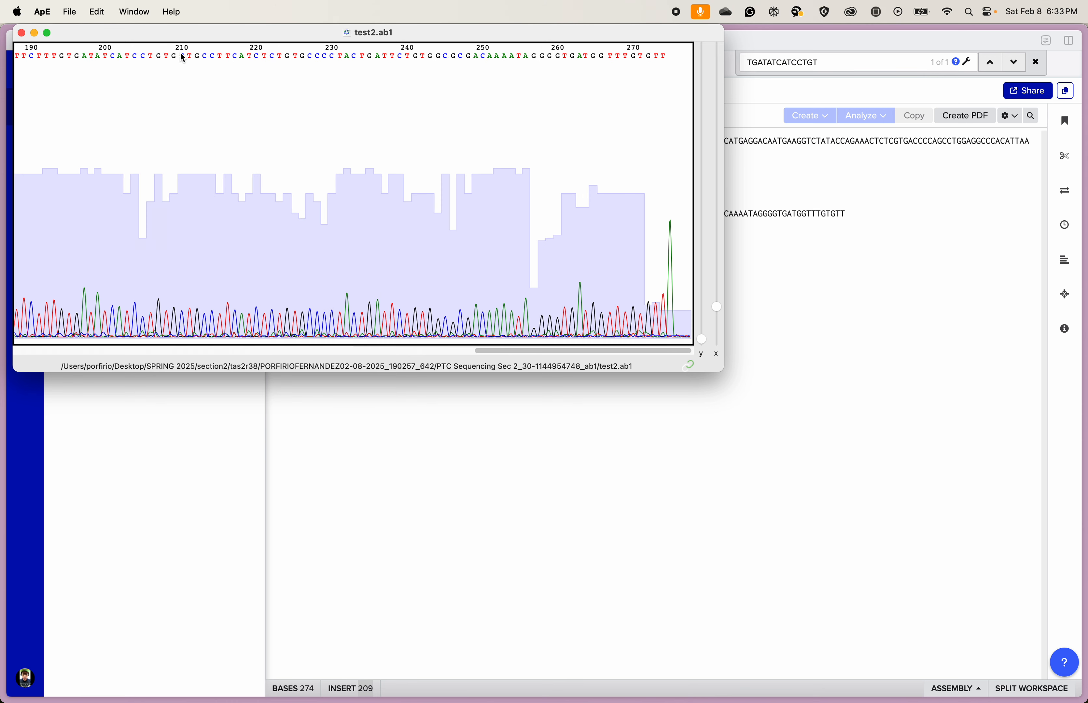
left_click(181, 58)
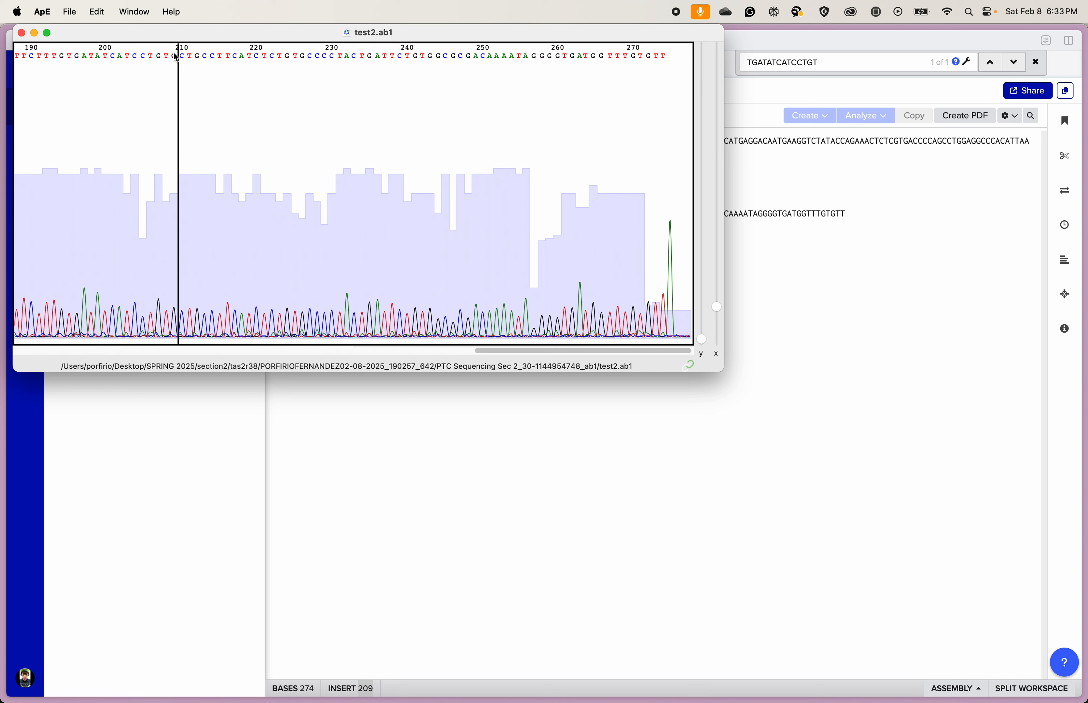
left_click(186, 57)
left_click(178, 59)
left_click_drag(172, 55, 177, 56)
- Step the cursor across the GCT codon in the trace, ending just before the G at base 209
left_click(184, 57)
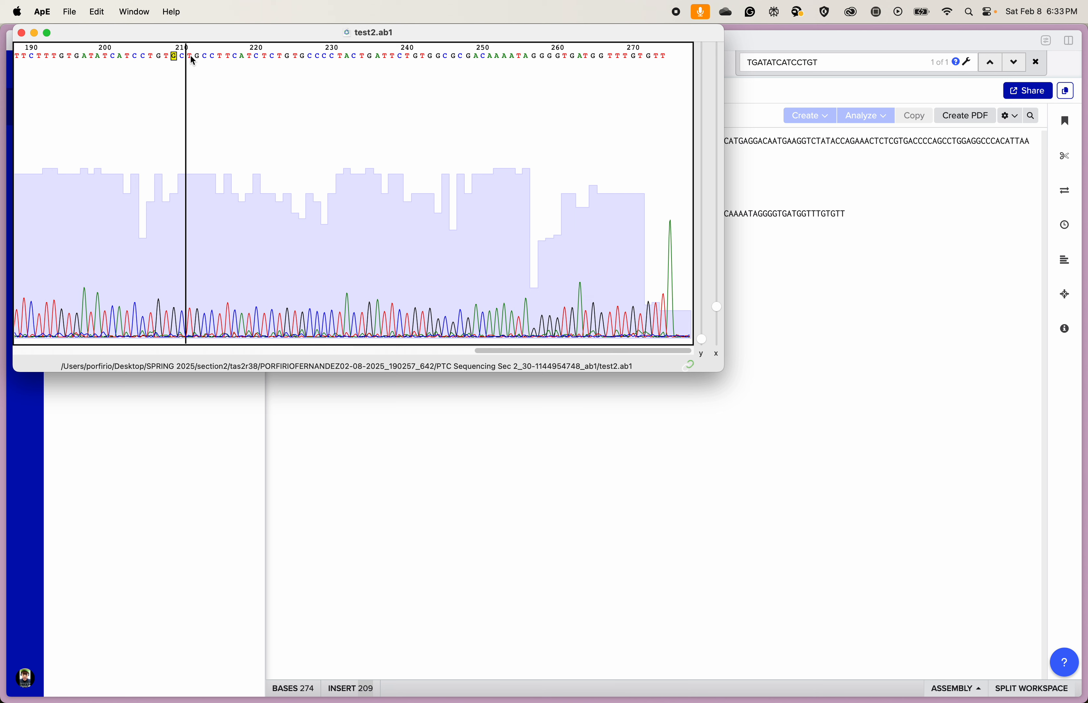
left_click(192, 58)
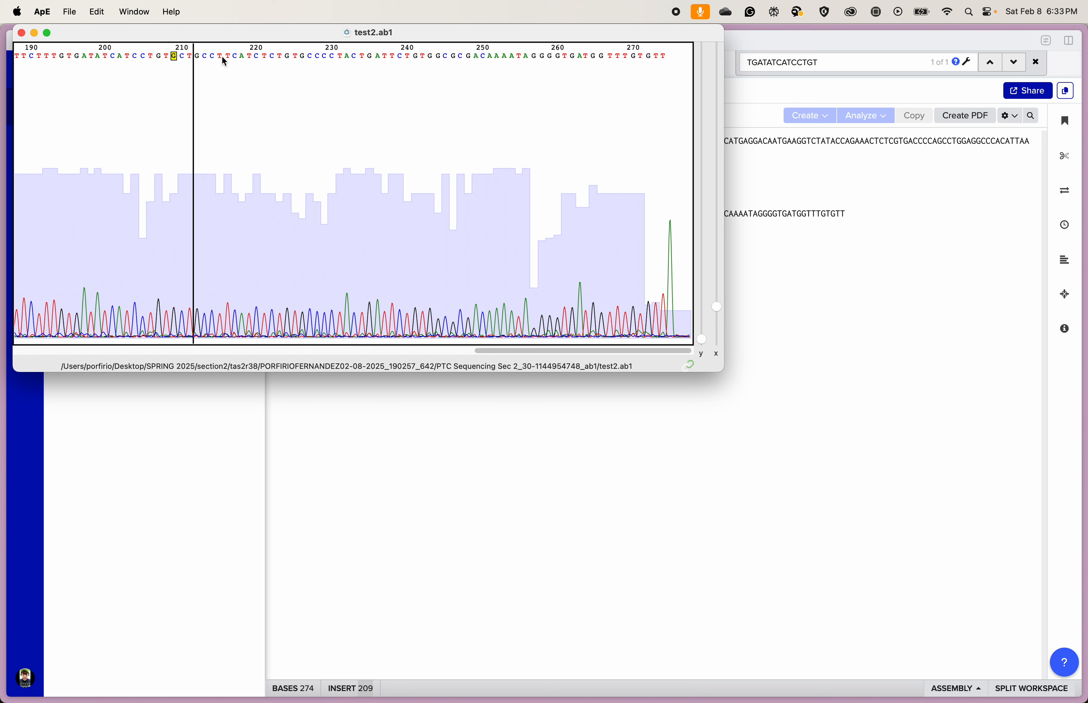
left_click(181, 55)
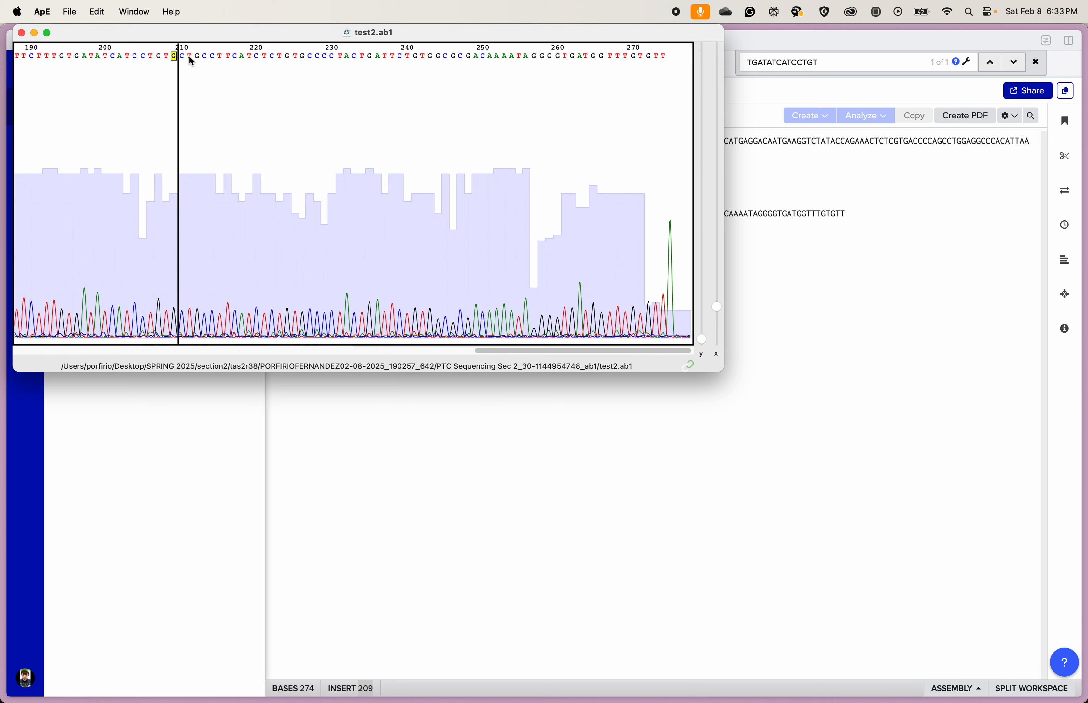
left_click(188, 56)
left_click(175, 59)
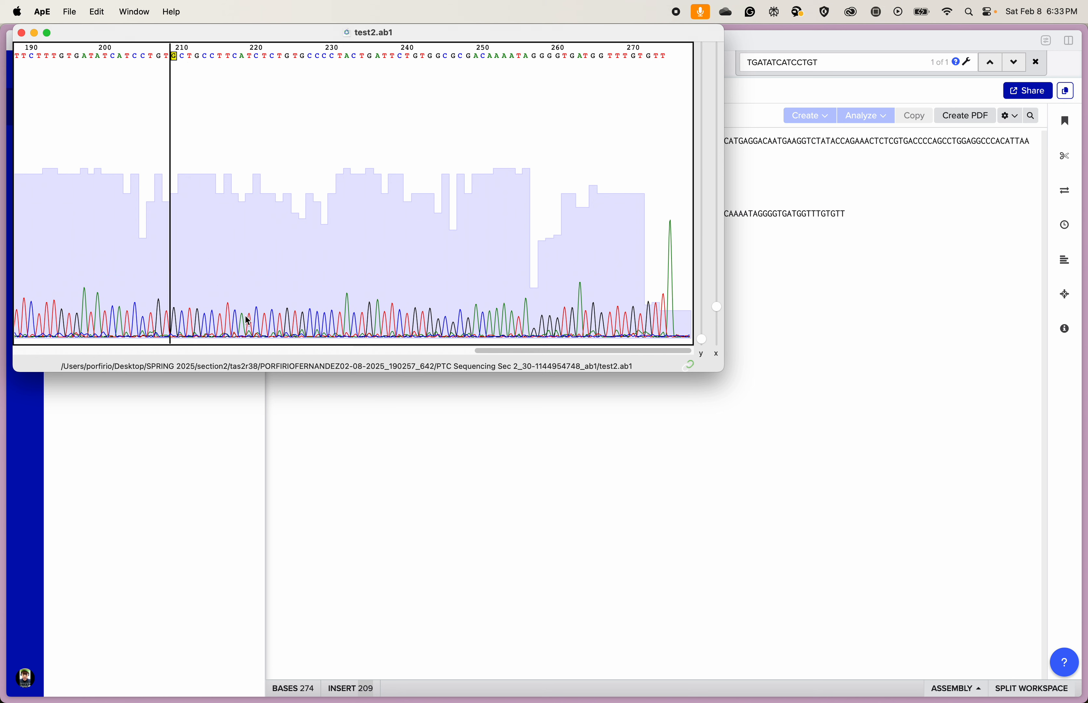
- Enlarge the trace to its maximum vertical and horizontal scale and bring the highlighted G at base 209 into view
left_click_drag(702, 341, 702, 48)
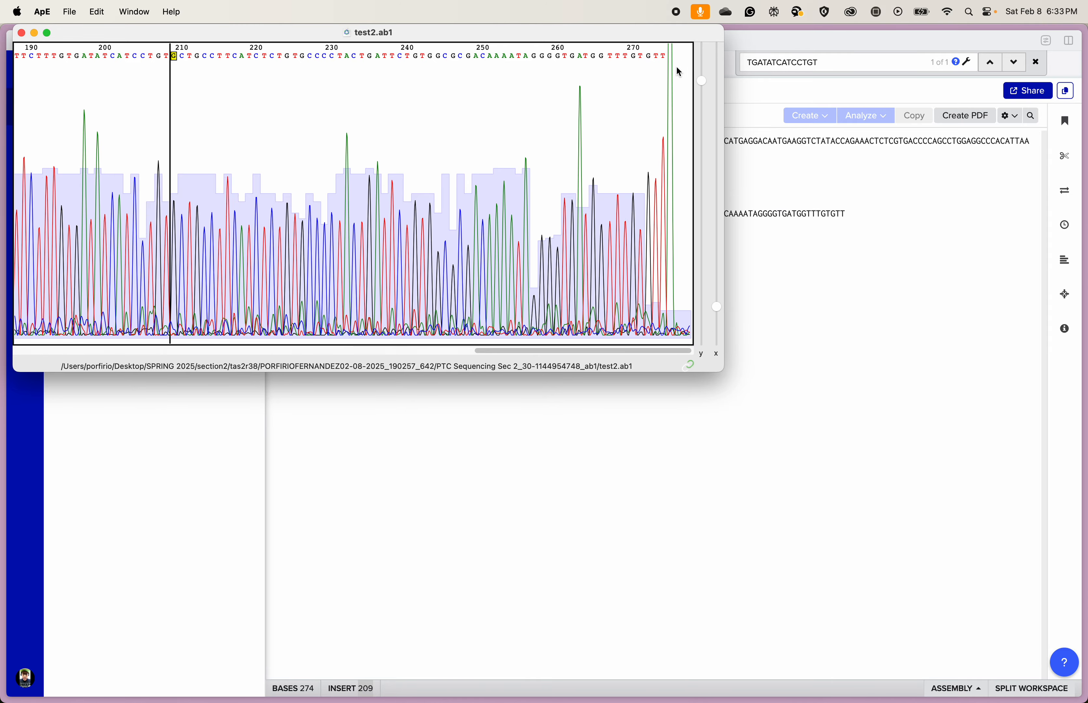
left_click_drag(717, 309, 721, 9)
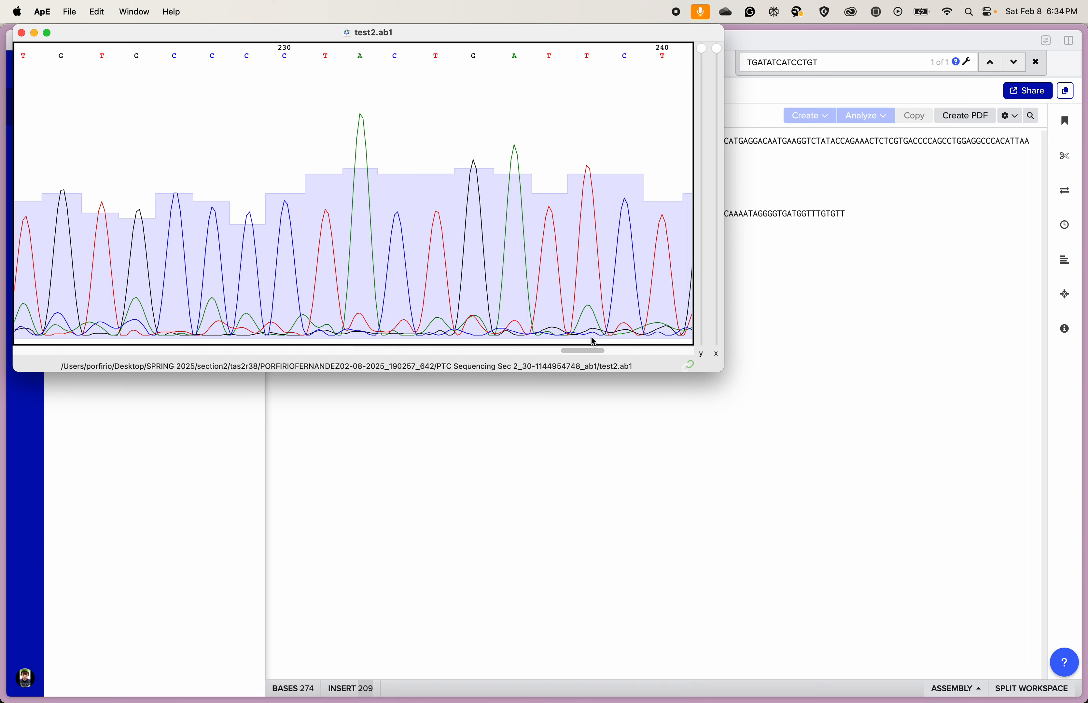
left_click_drag(590, 356, 532, 348)
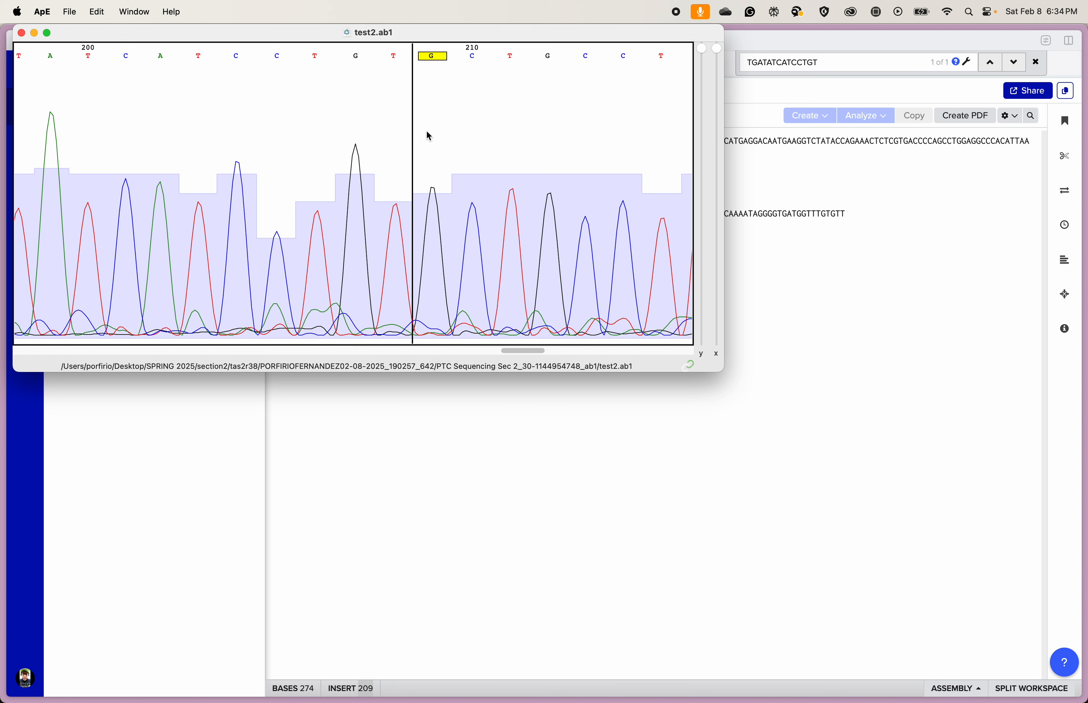
- Mark the codon's peaks one by one by placing the cursor after bases 209, 210 and 211
left_click(461, 66)
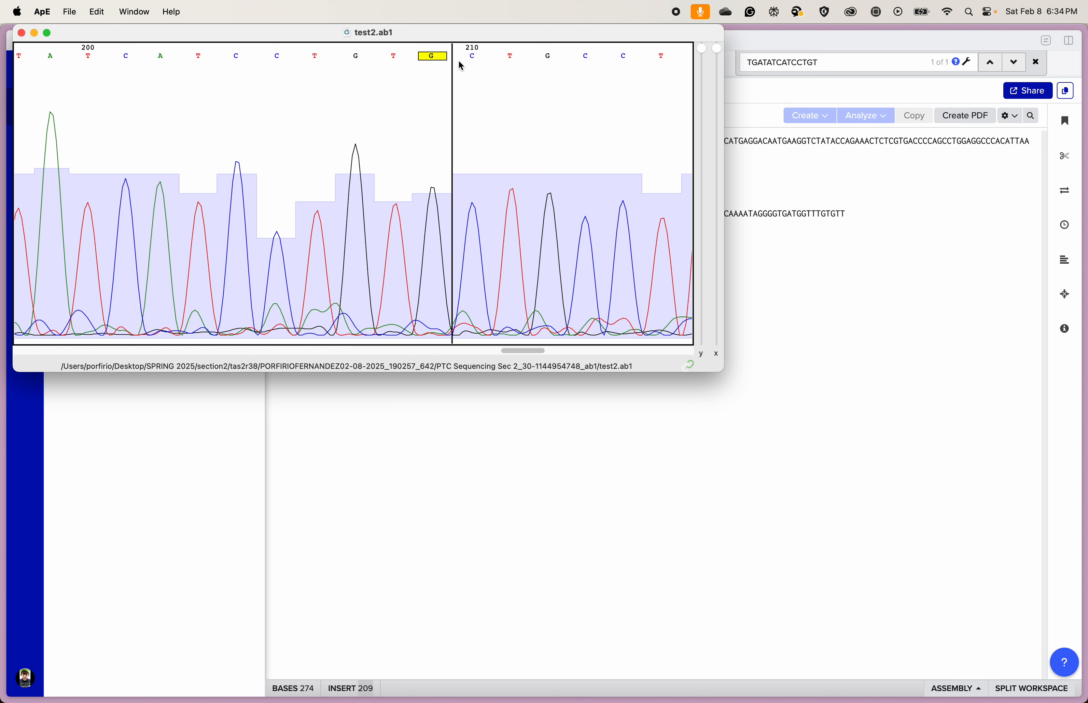
left_click(479, 63)
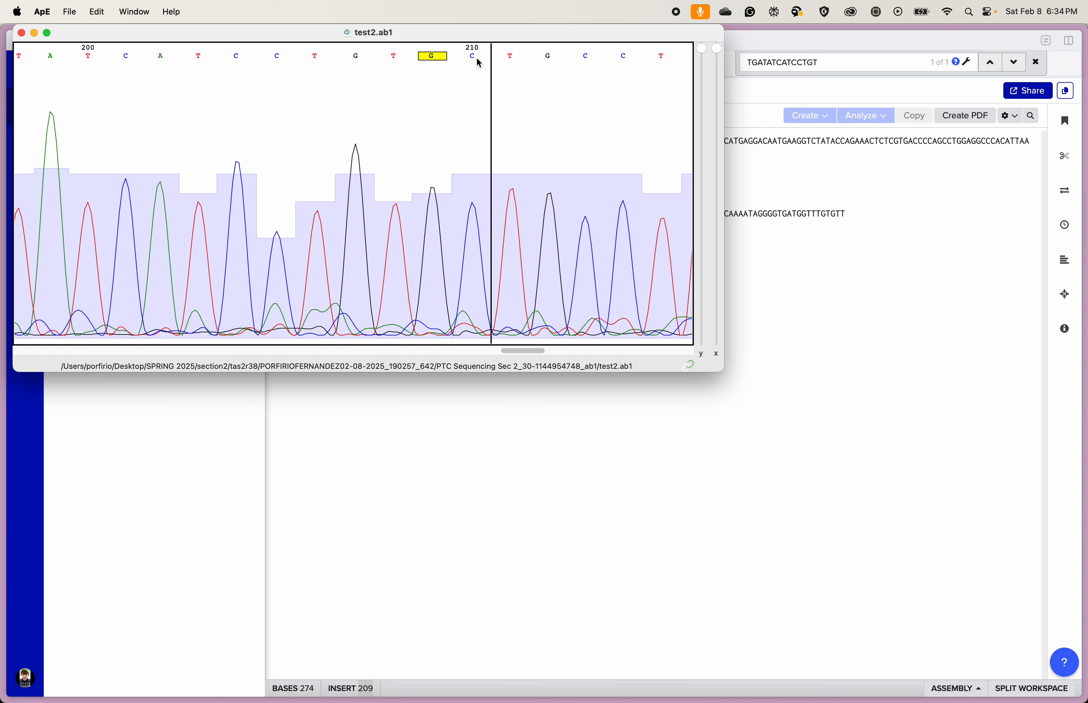
left_click(529, 59)
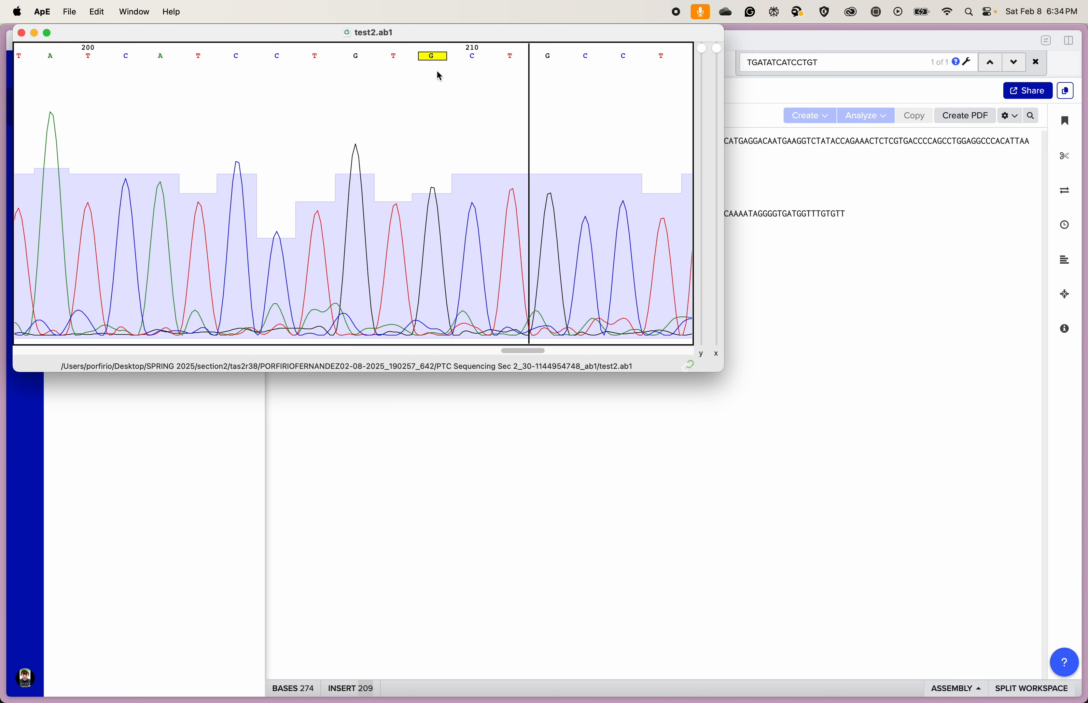
- Place the trace cursor after base 209 and after base 210, and close the test2.ab1 trace
left_click(447, 60)
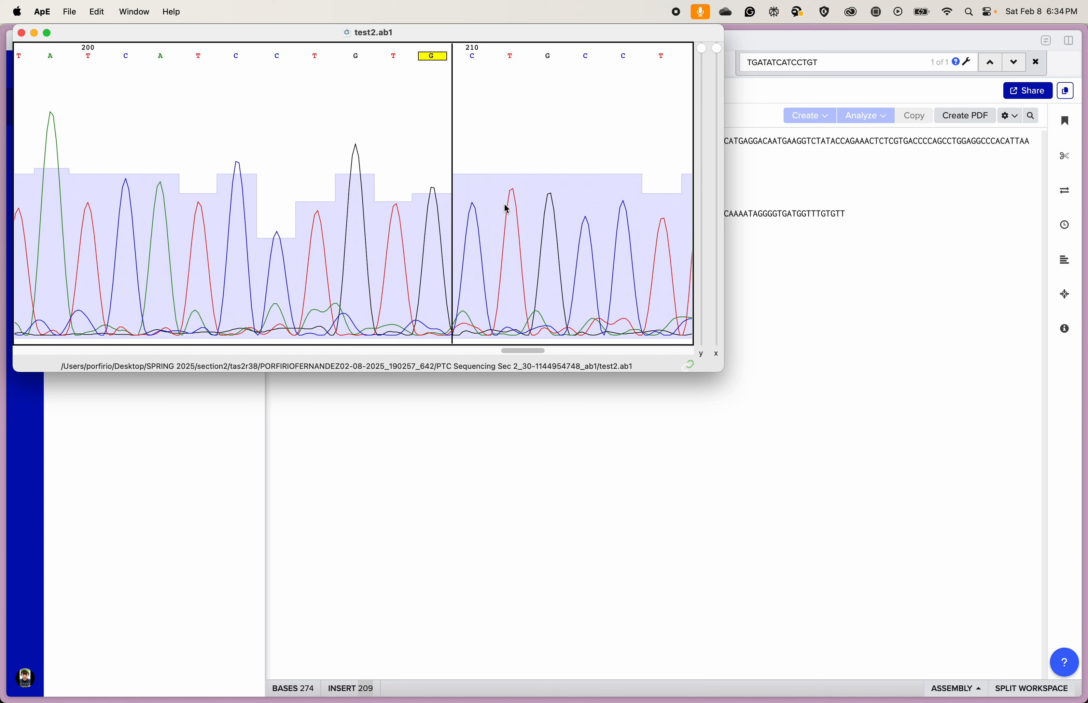
left_click(496, 209)
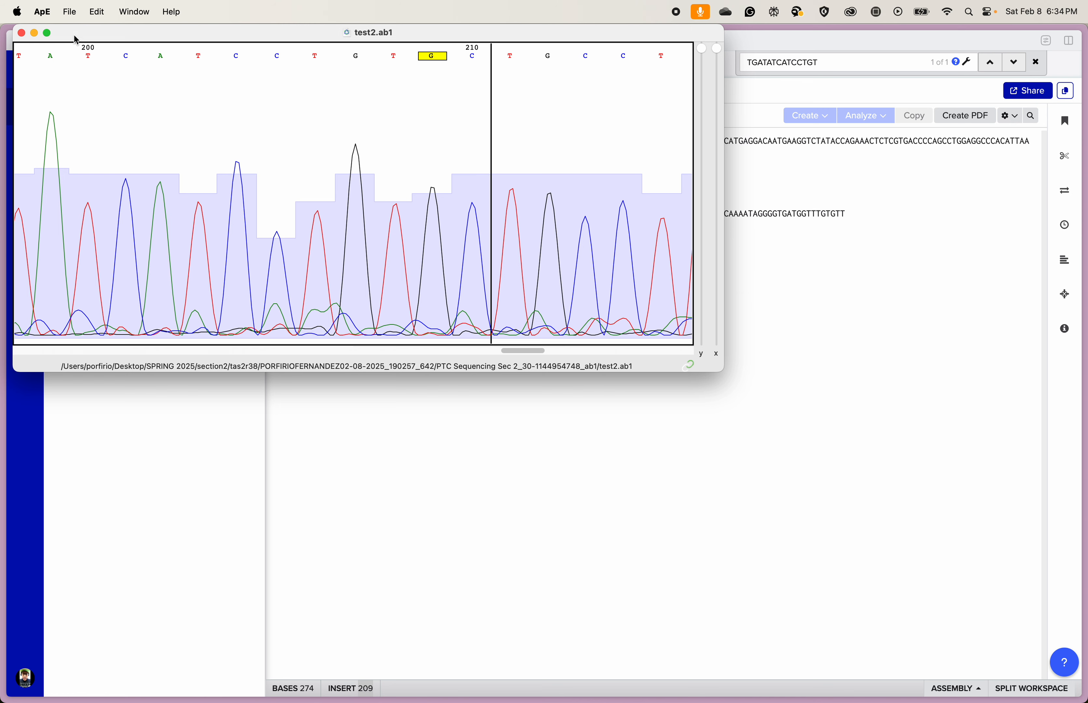
left_click(21, 34)
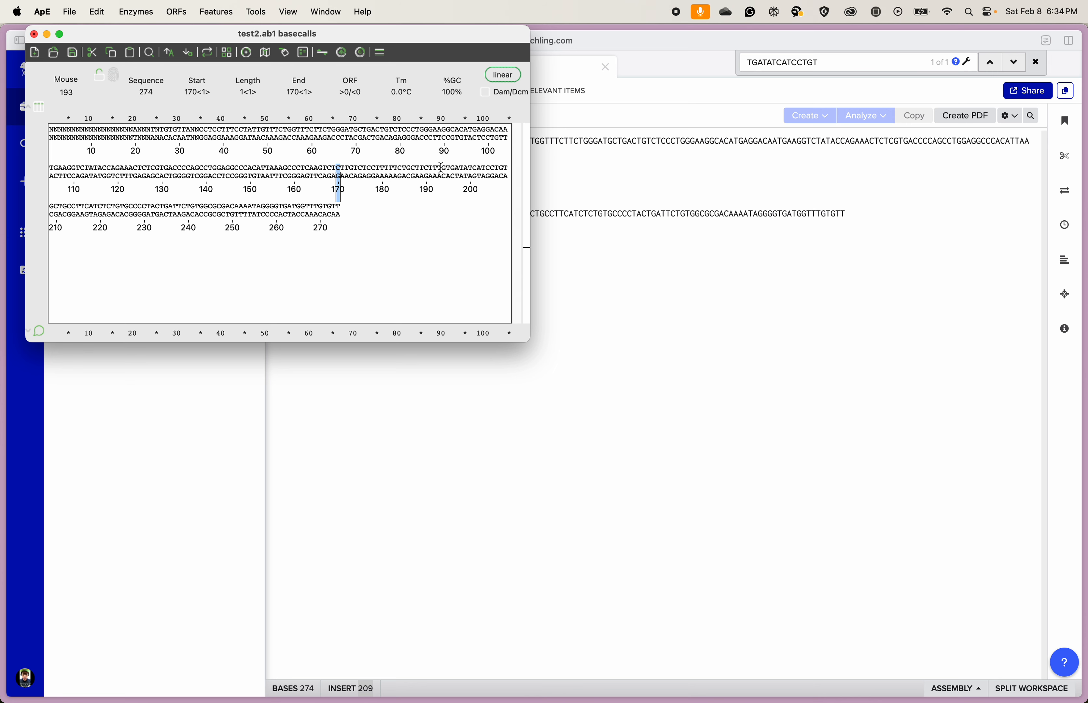
- Switch to PTC_locus_pf.gb and copy the seven bases atcctgt (861–867) directly before the SNP_GTT feature
left_click(426, 170)
mouse_move(626, 702)
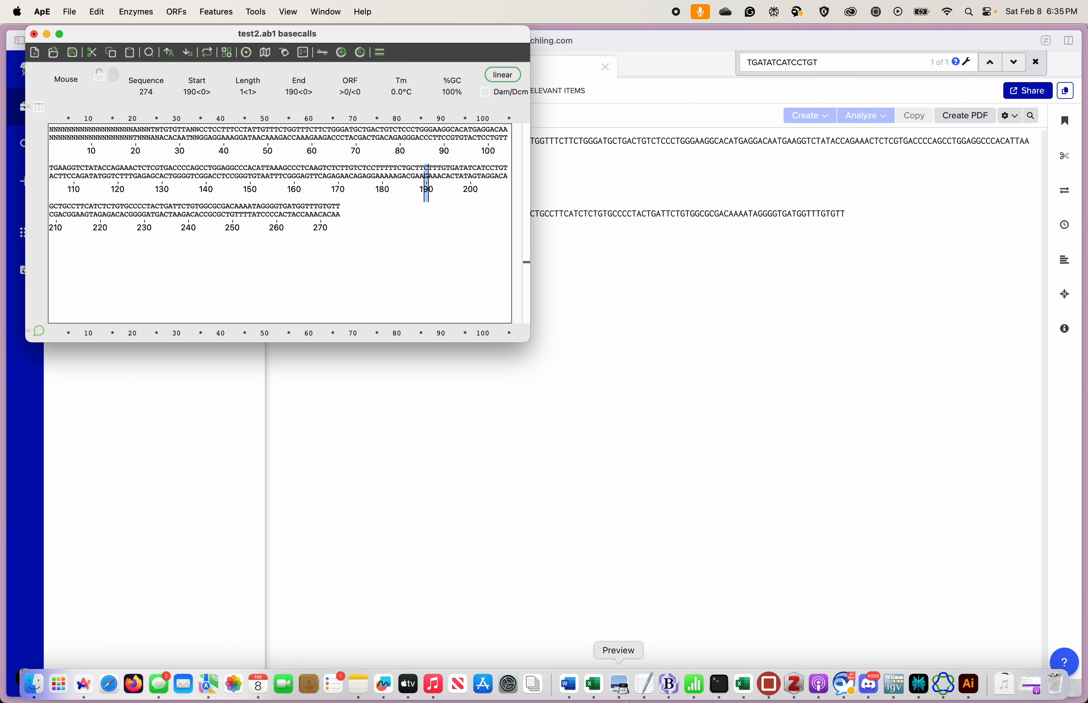
left_click(943, 685)
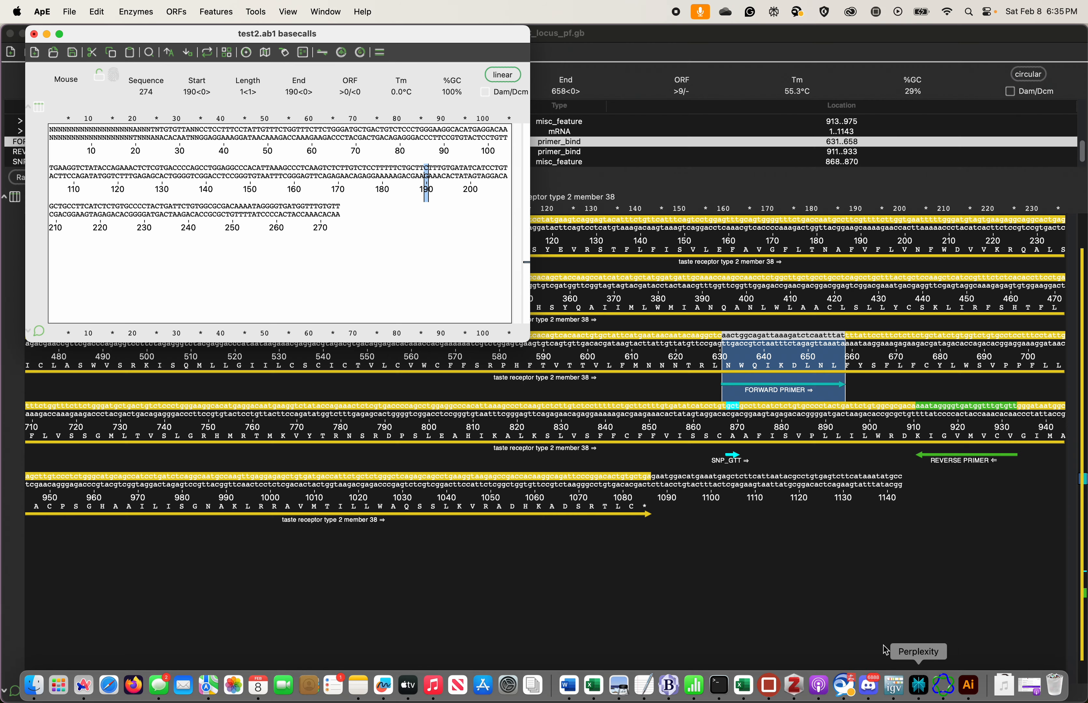
left_click(746, 415)
left_click(741, 413, "shift")
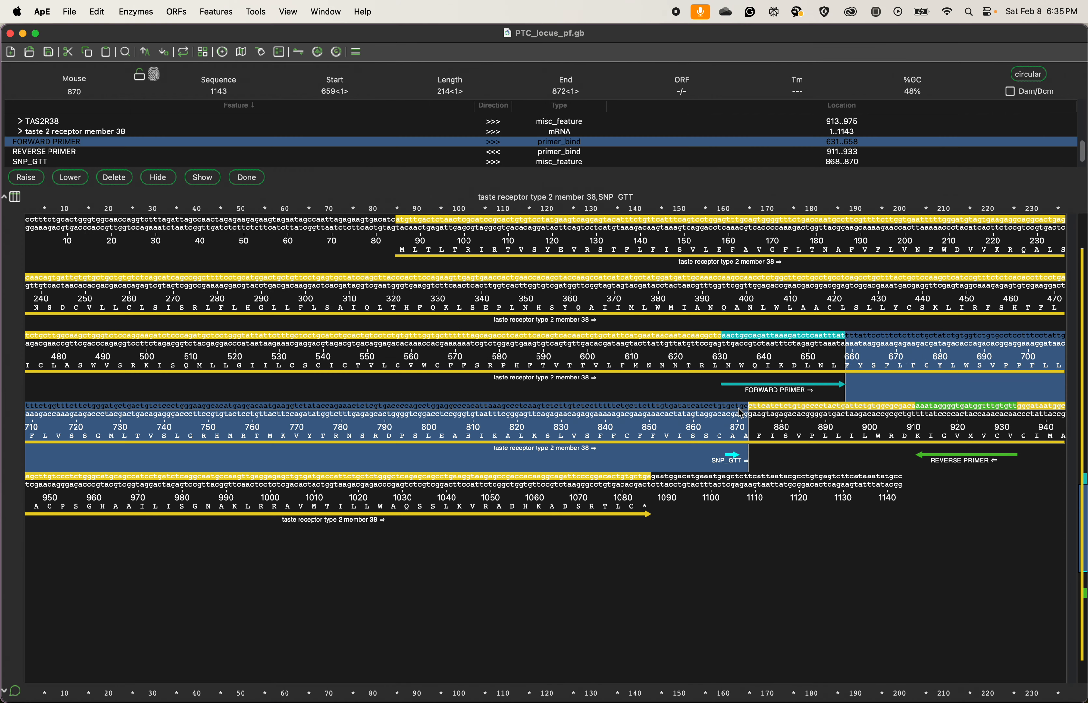
left_click(741, 414)
left_click(792, 408)
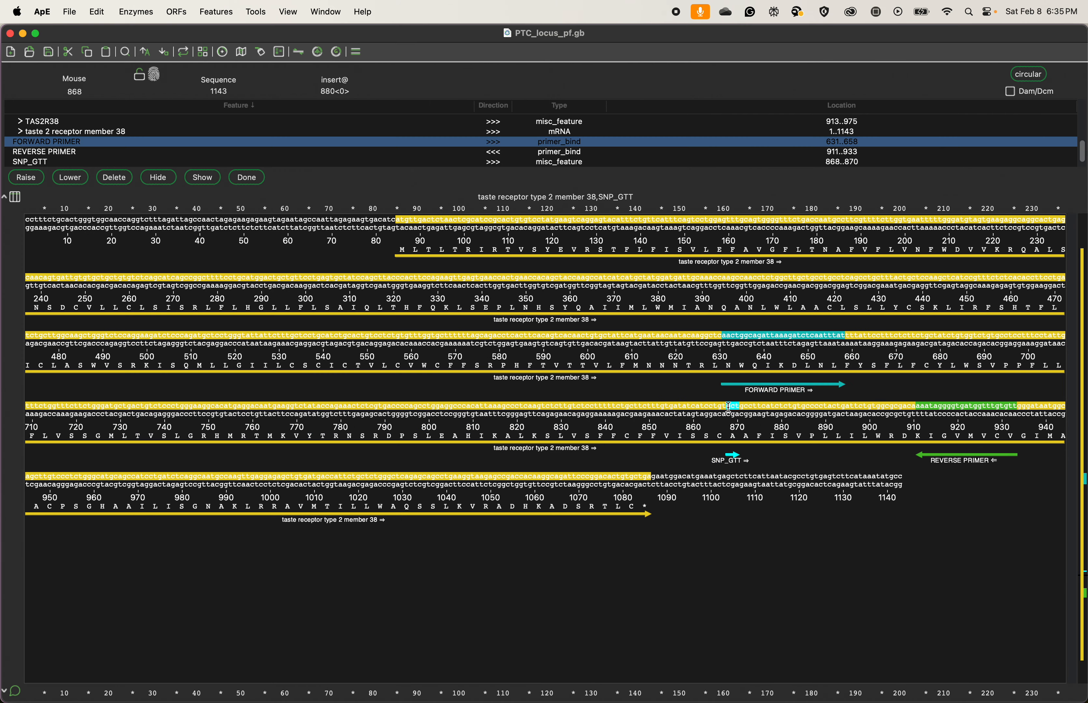
left_click_drag(728, 407, 701, 408)
right_click(701, 407)
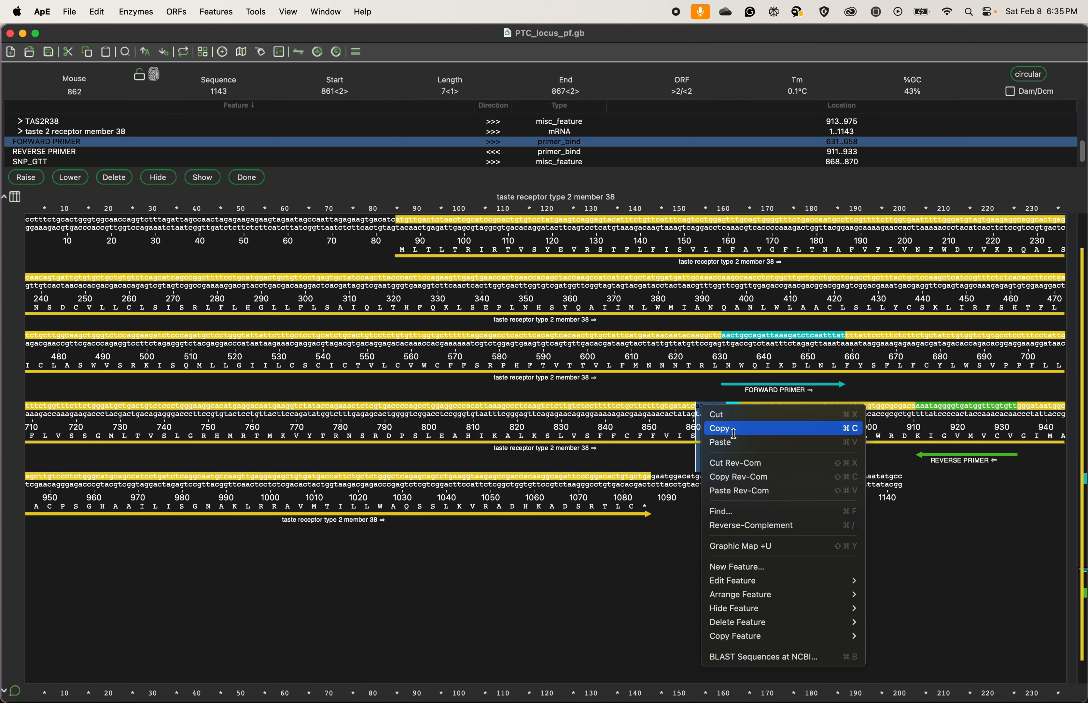
left_click(721, 428)
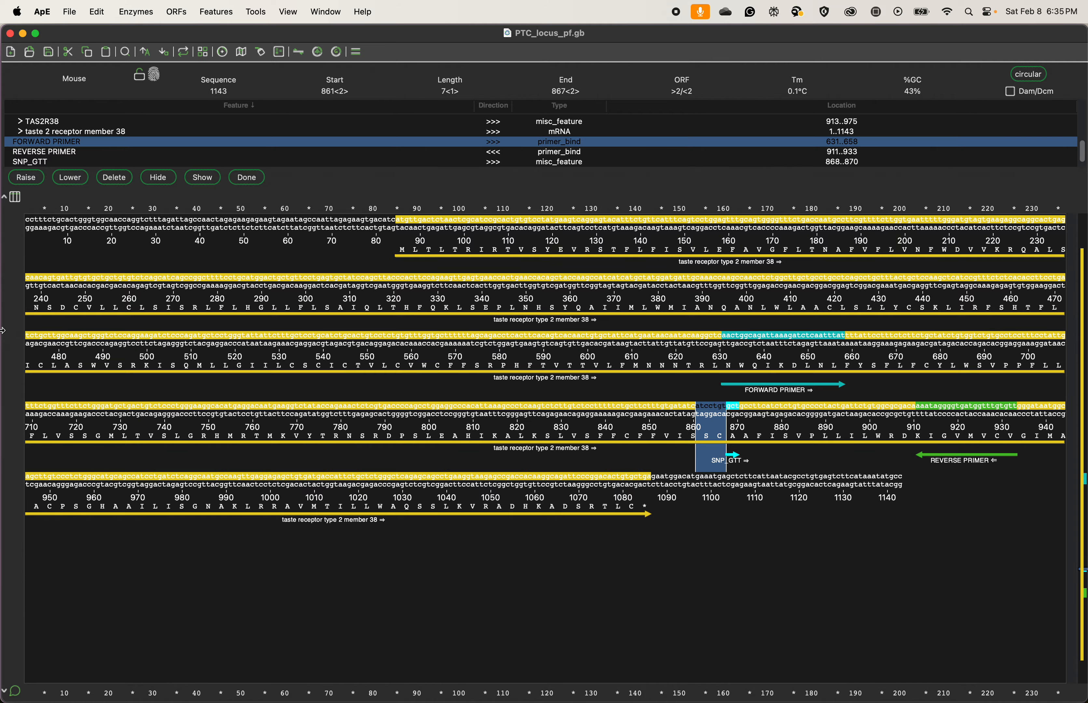
- Return to the test2.ab1 basecalls and search them for the sequence atcctgt
key("ctrl+Up")
left_click(183, 366)
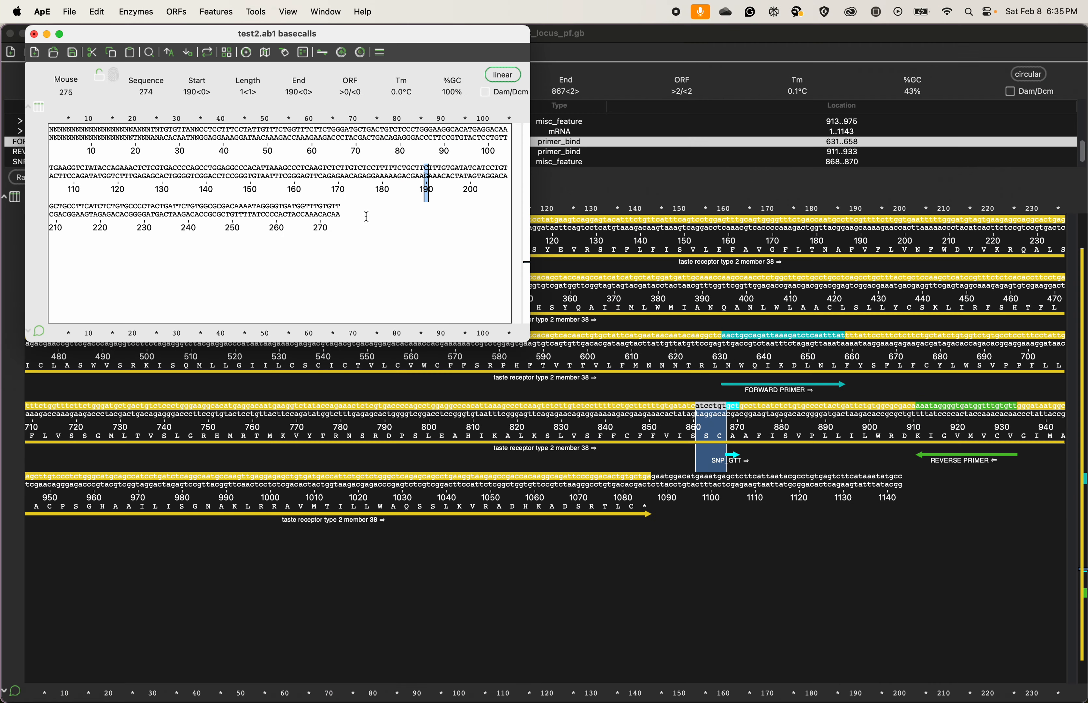
left_click(148, 54)
left_click(112, 161)
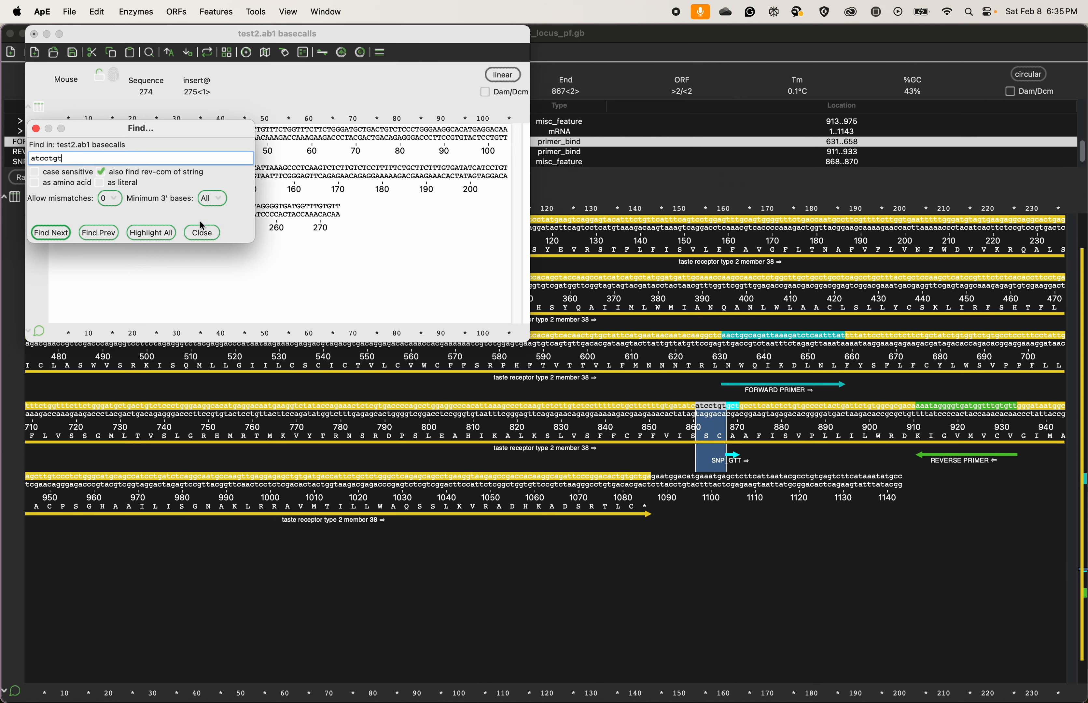
left_click(52, 233)
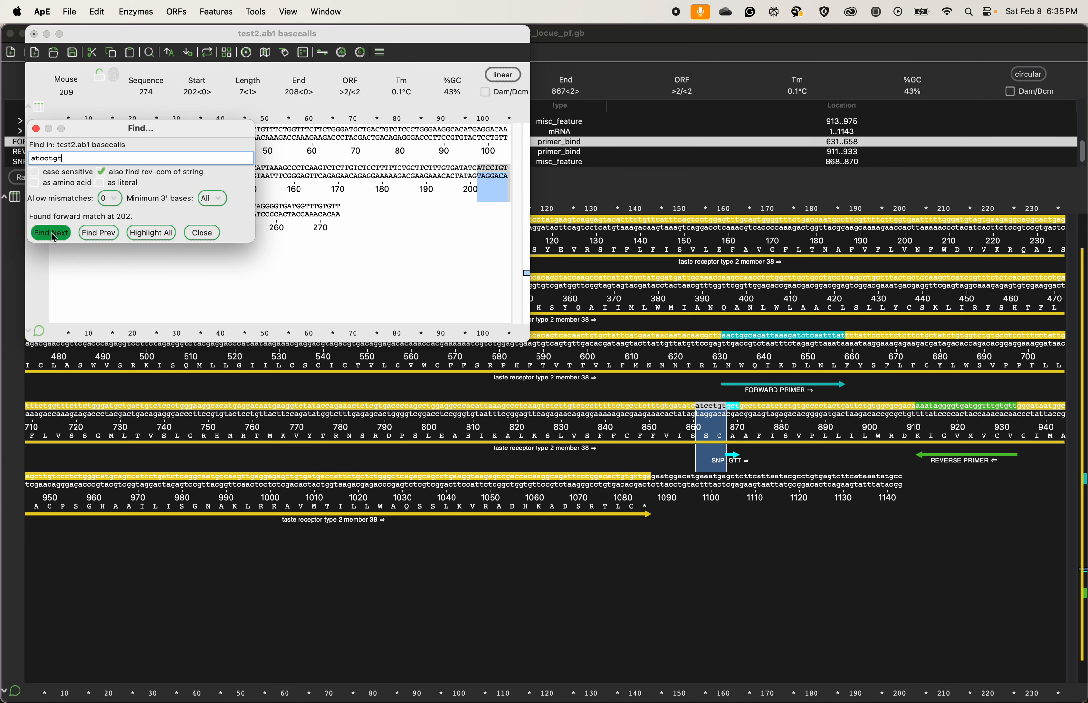
- Select the G at base 209 directly after the match, and close the search and the basecalls without saving
left_click_drag(93, 132, 222, 269)
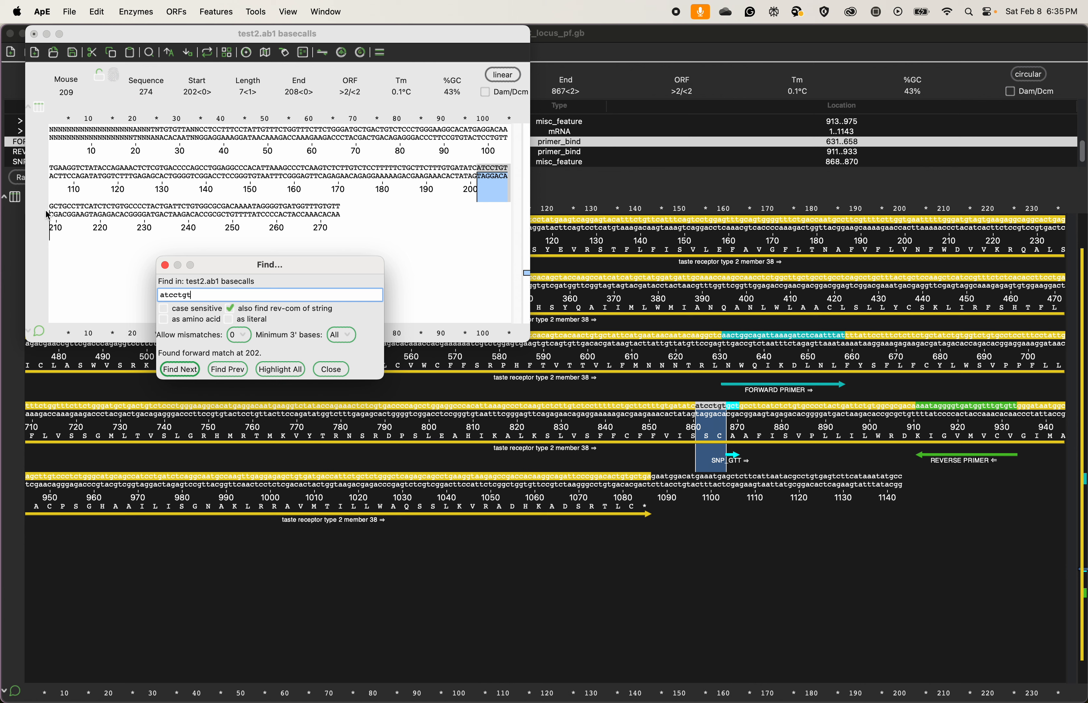
left_click(55, 221)
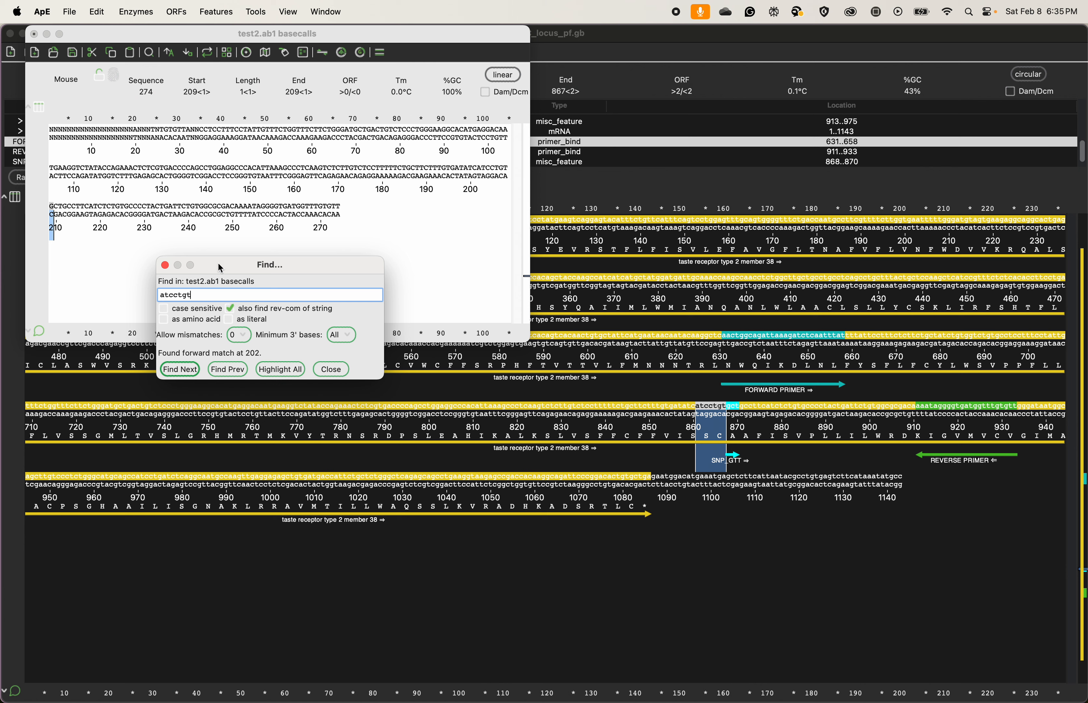
left_click(165, 266)
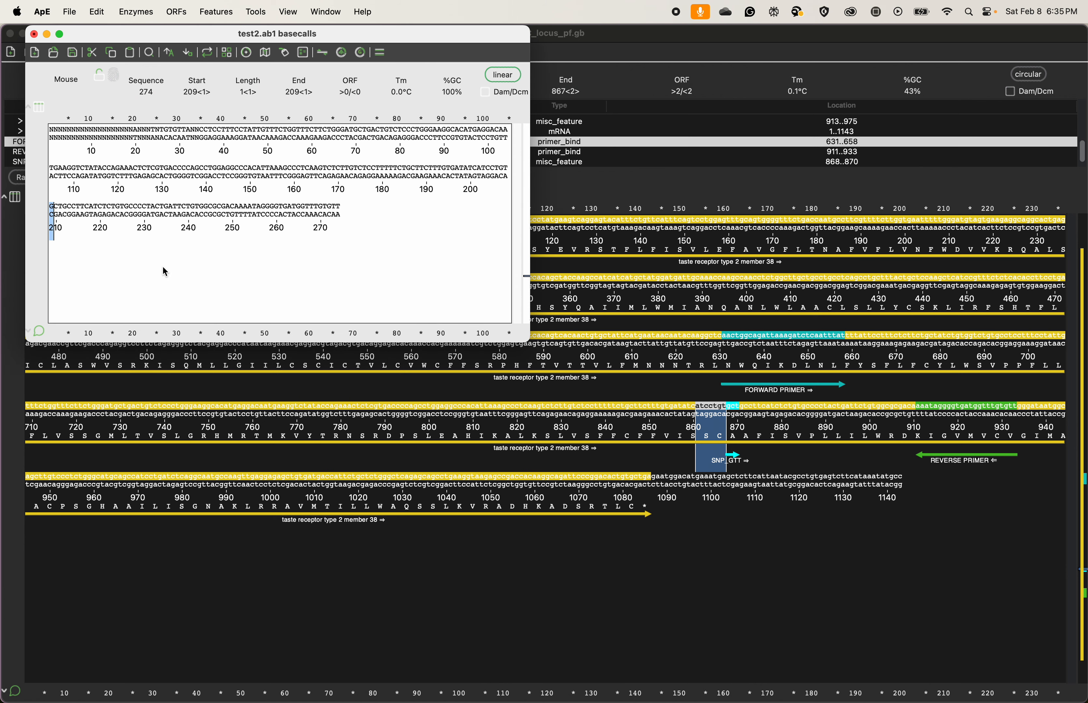
left_click(34, 34)
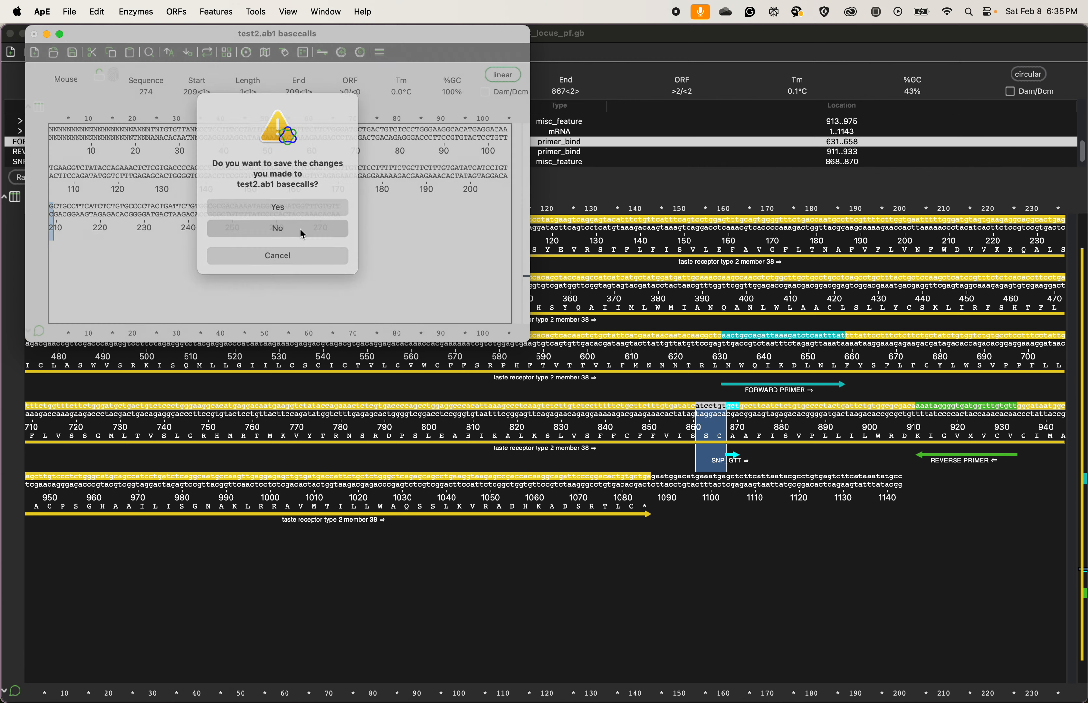
left_click(300, 228)
- Open test.ab1 from the PTC Sequencing Sec 2 folder and bring its trace window to the front
left_click(74, 12)
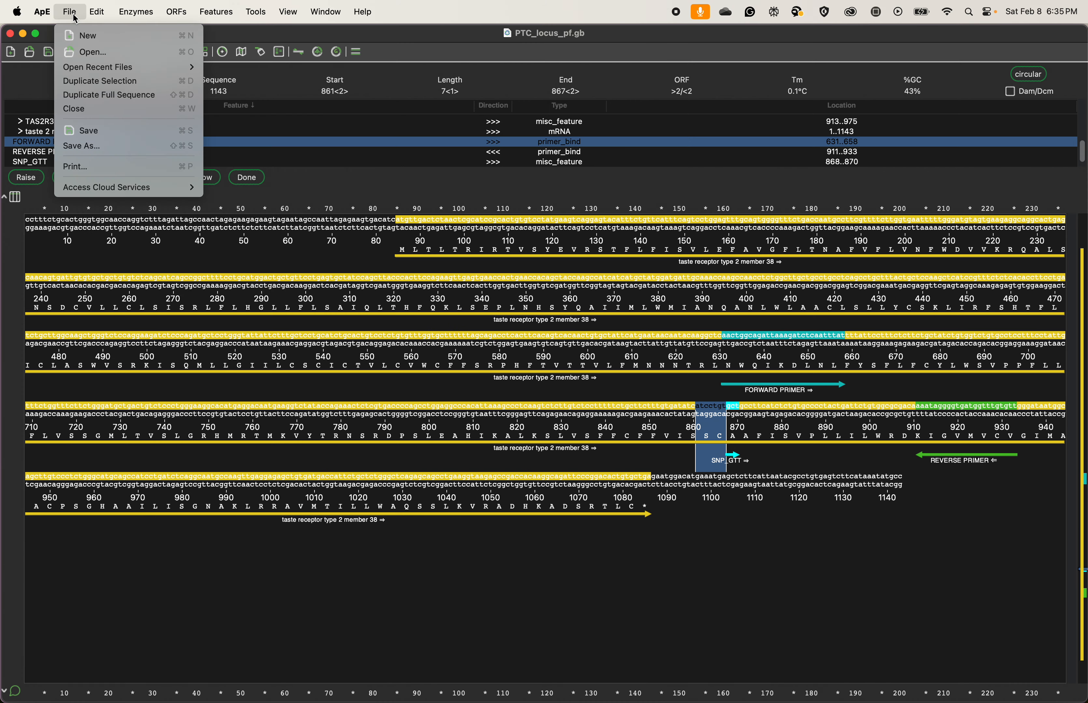
left_click(90, 53)
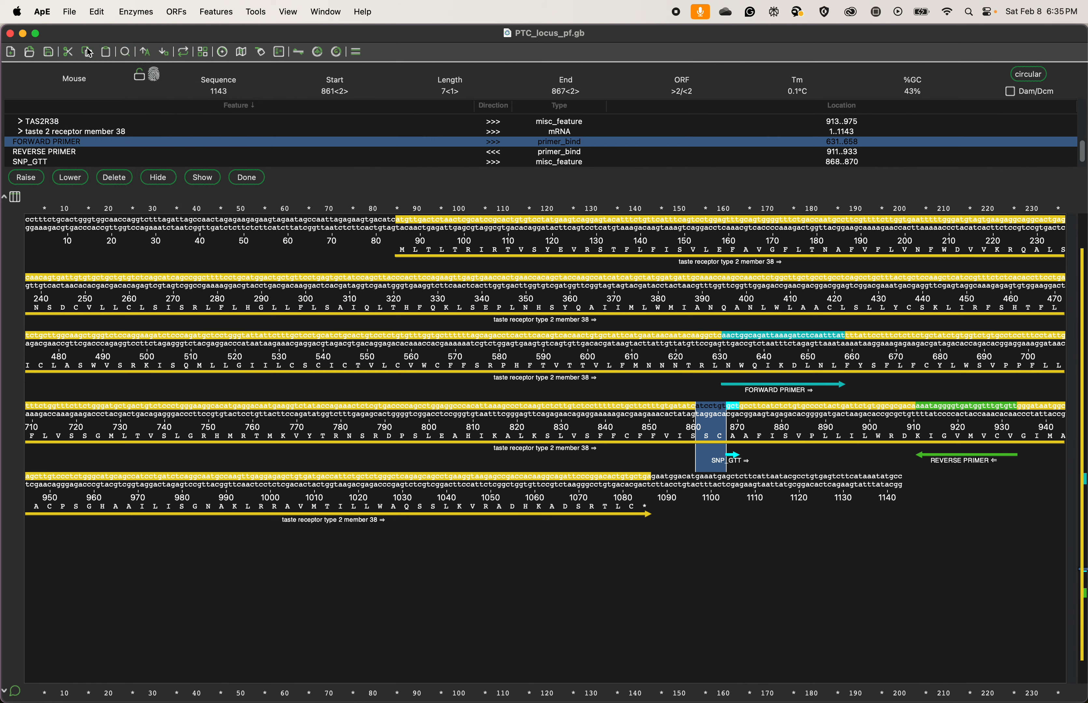
scroll(477, 367, "down", 3)
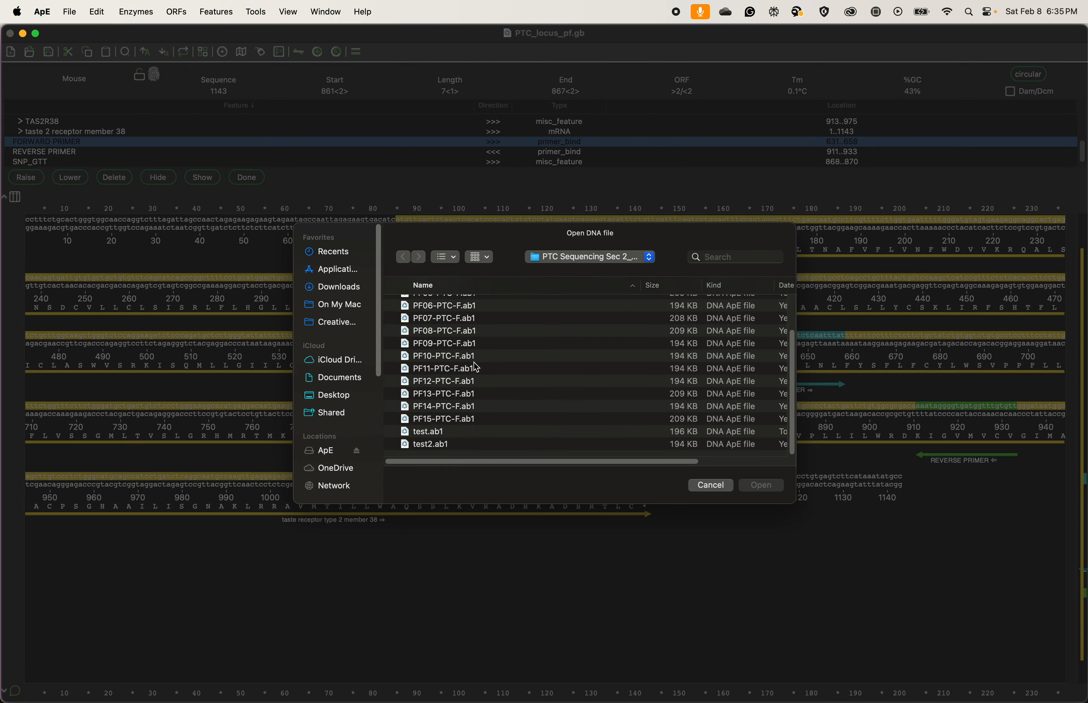
left_click(451, 435)
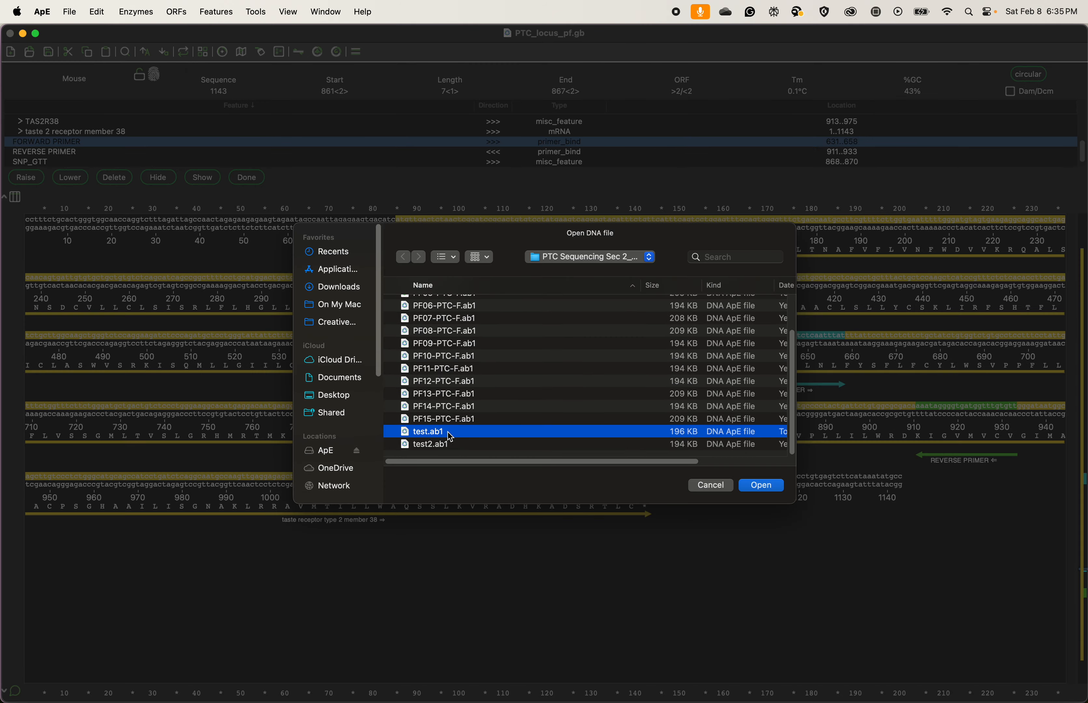
double_click(533, 435)
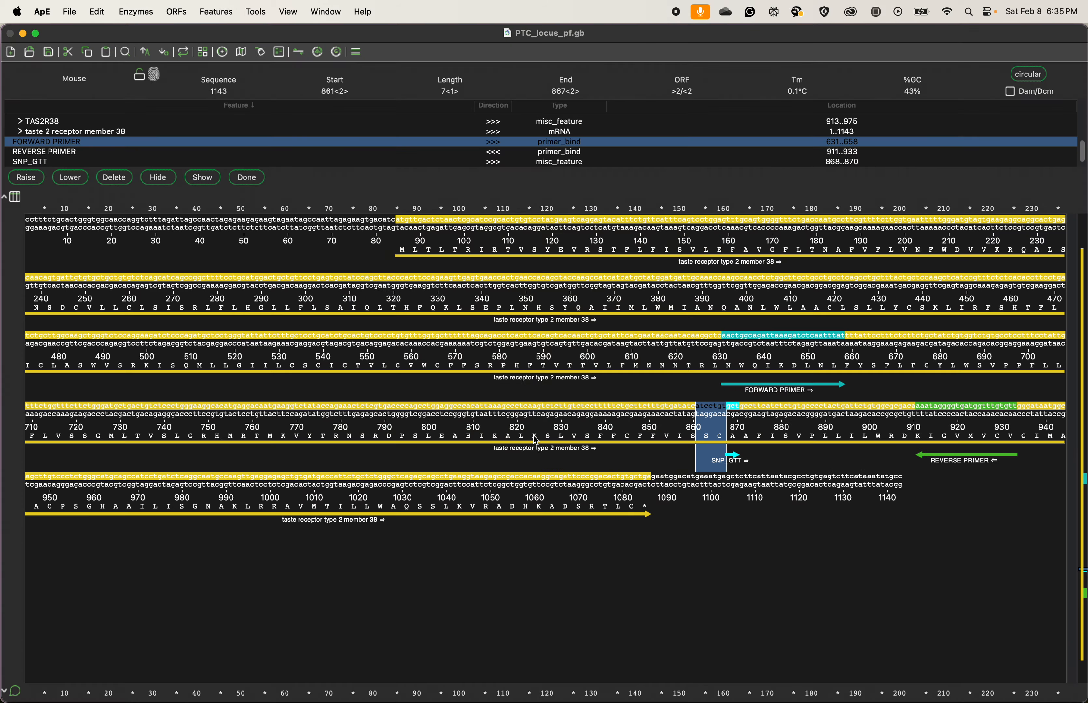
key("ctrl+Up")
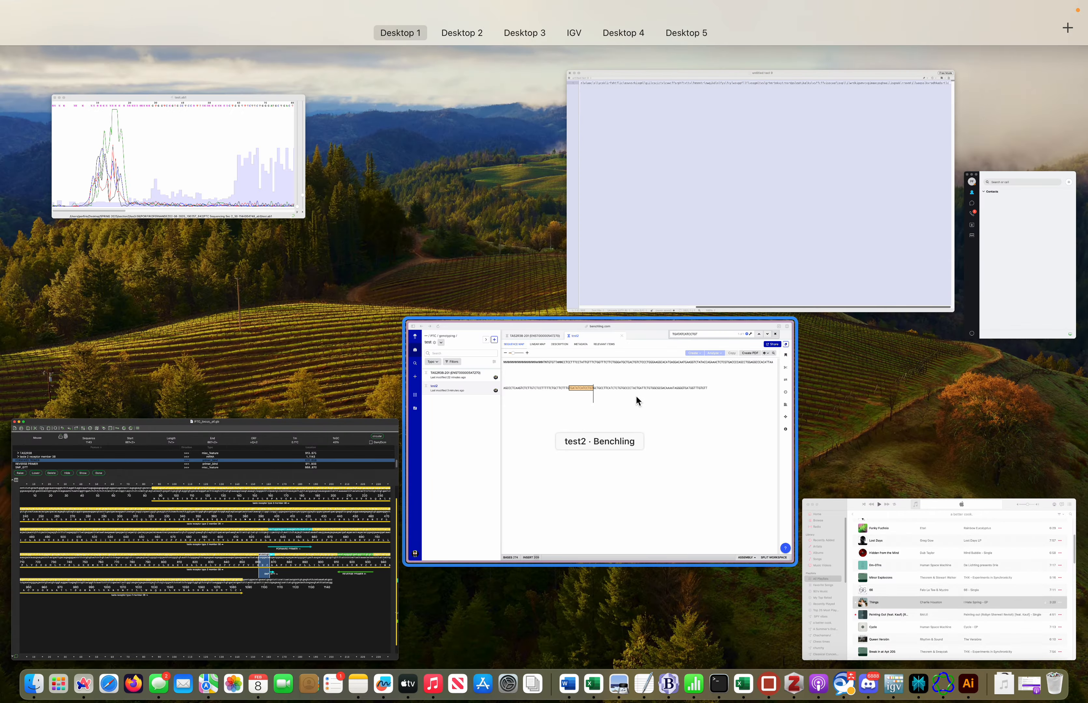
left_click(229, 202)
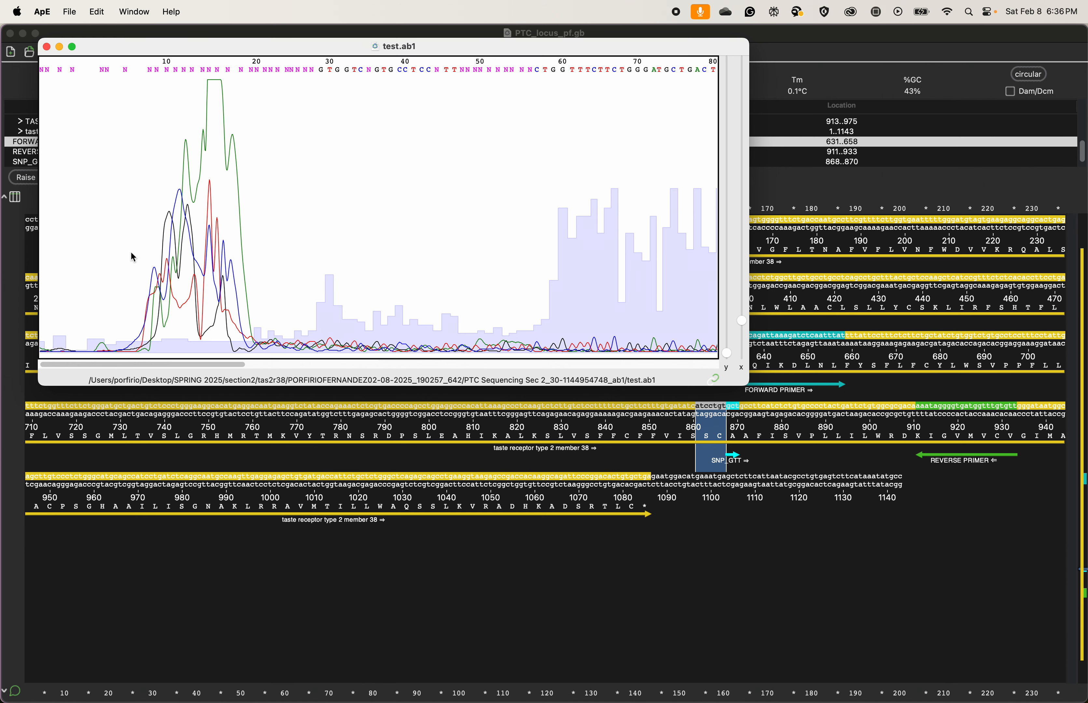
- Move along the test.ab1 trace past base 110, raise its vertical scale and set its horizontal scale to maximum
left_click_drag(214, 373, 480, 403)
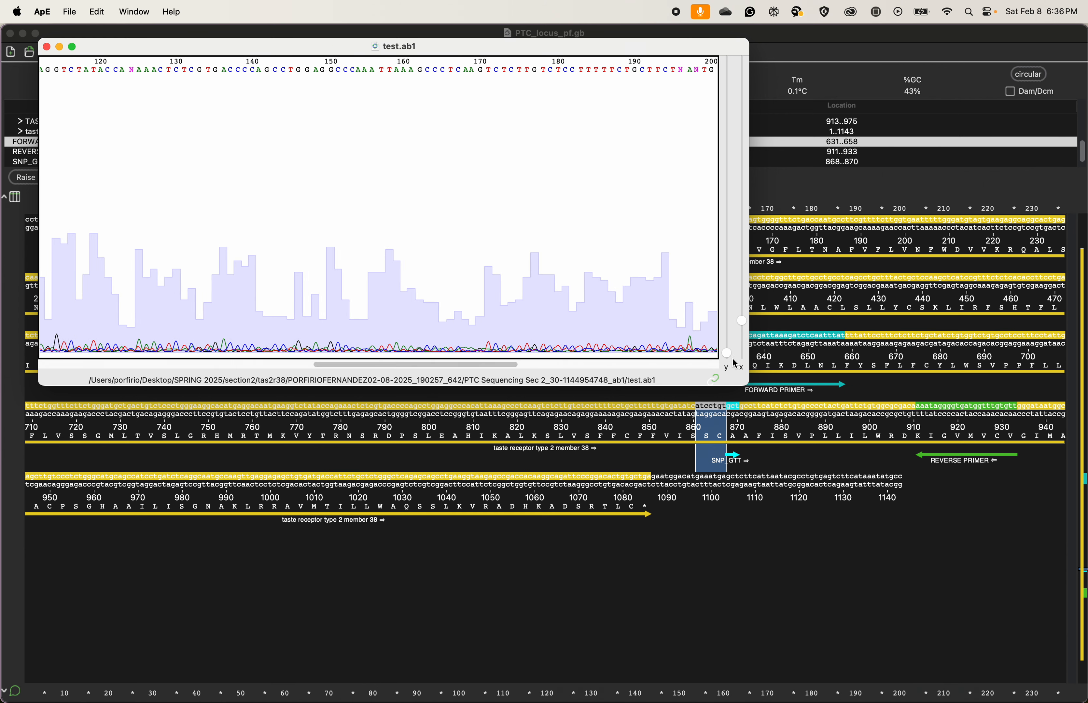
left_click_drag(727, 353, 736, 92)
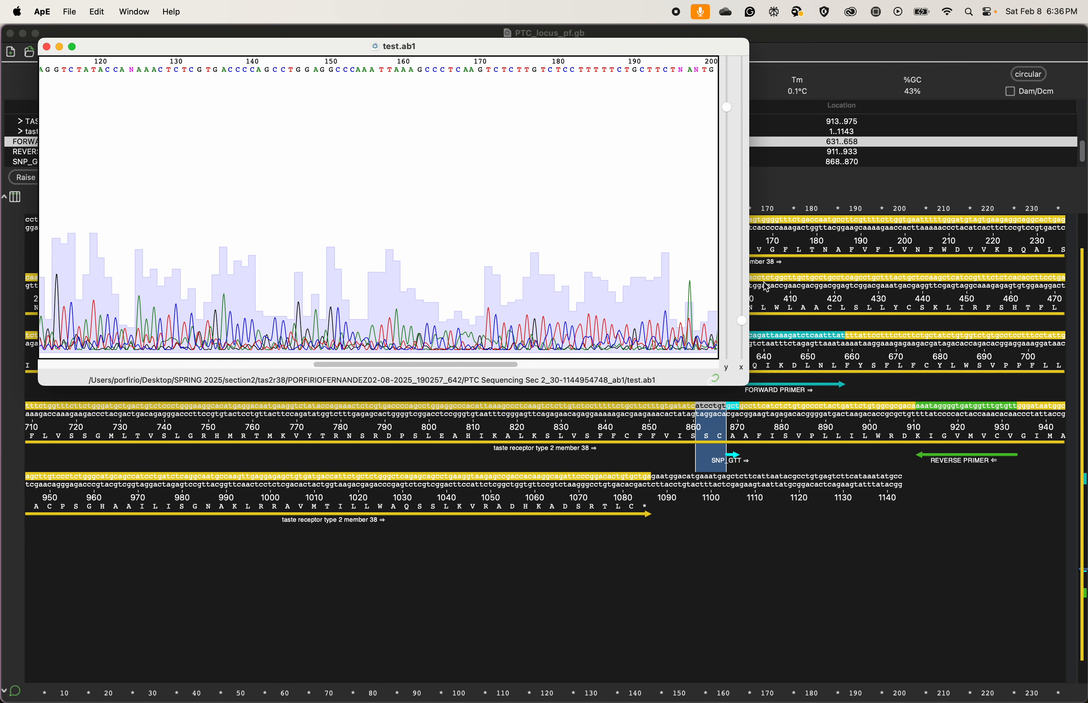
left_click_drag(745, 323, 734, 212)
left_click_drag(739, 77, 738, 51)
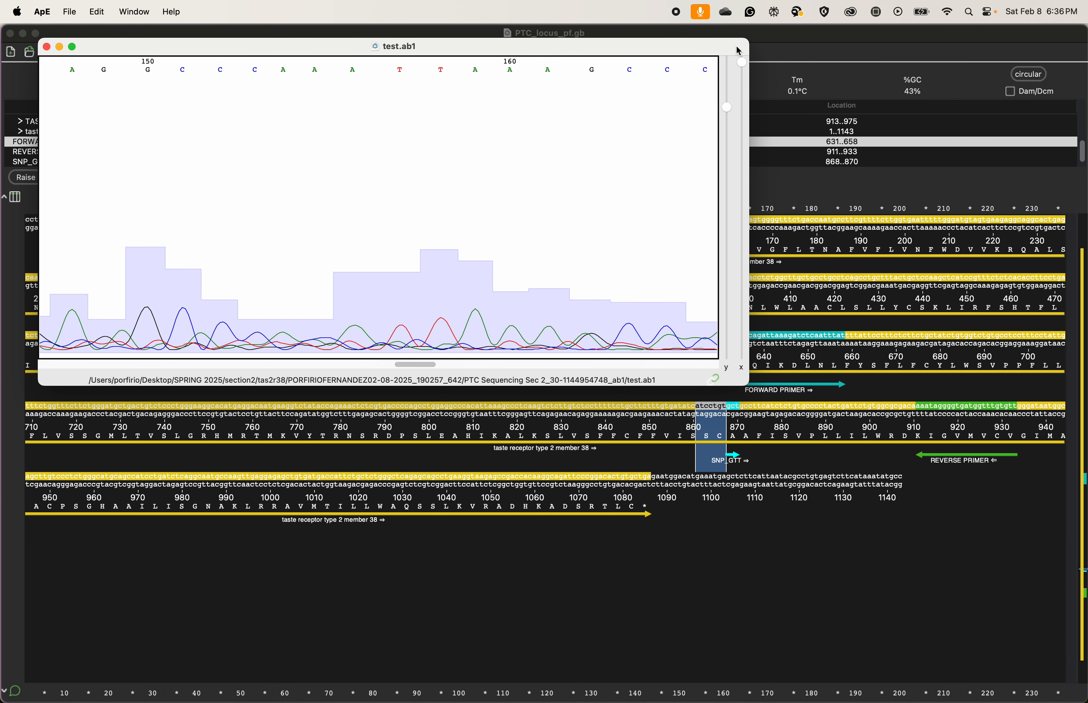
- Follow the test.ab1 trace to the ATCCTGT sequence and place the cursor before the G at base 214 directly after it
left_click_drag(419, 366, 456, 370)
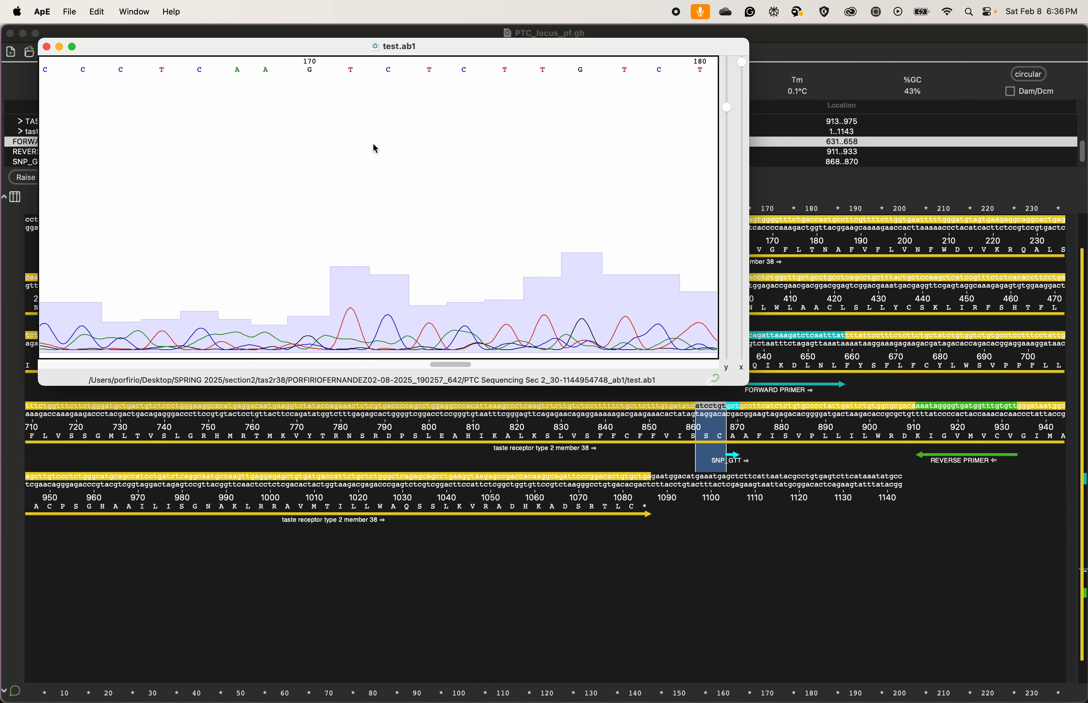
scroll(402, 260, "right", 5)
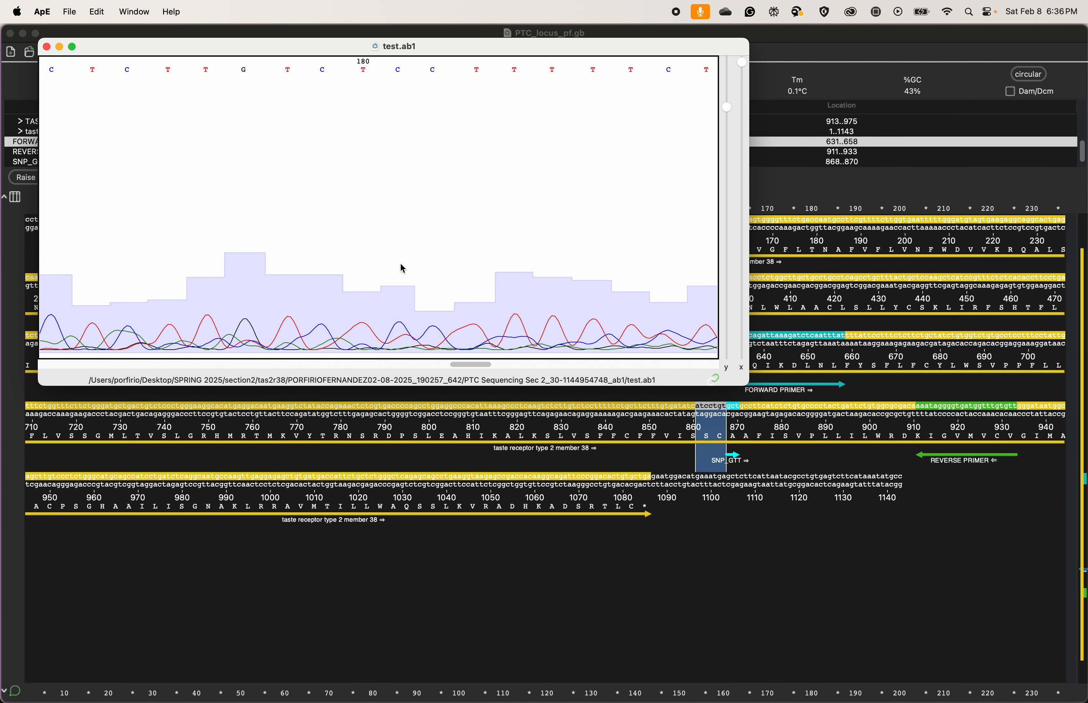
scroll(401, 270, "right", 5)
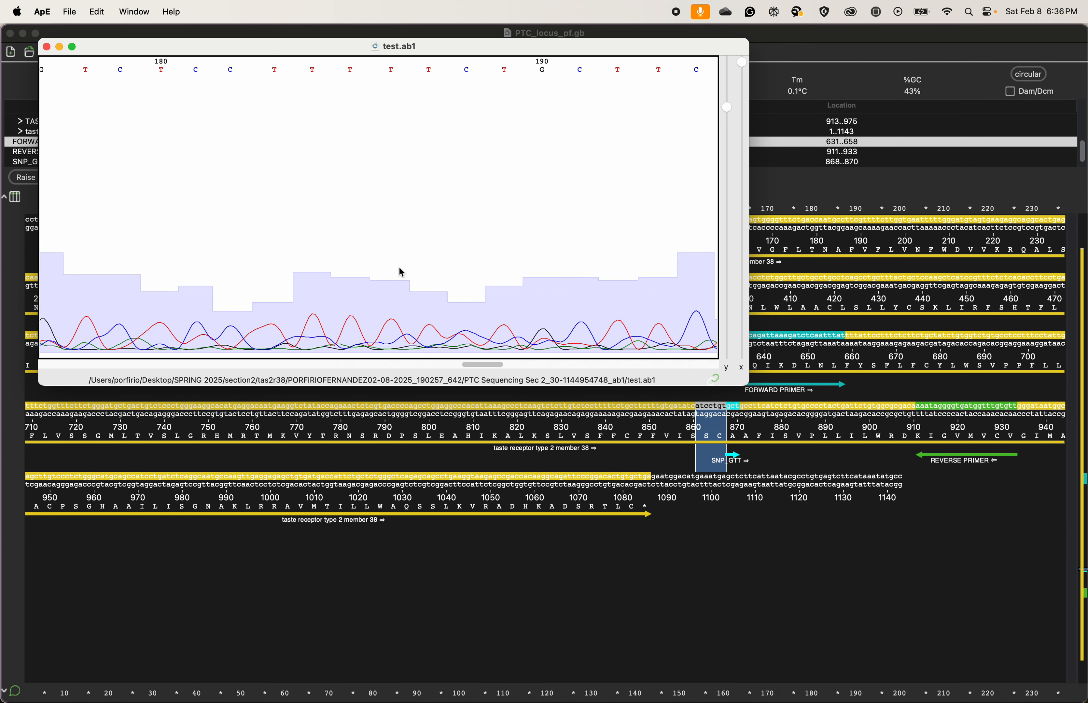
scroll(400, 272, "right", 3)
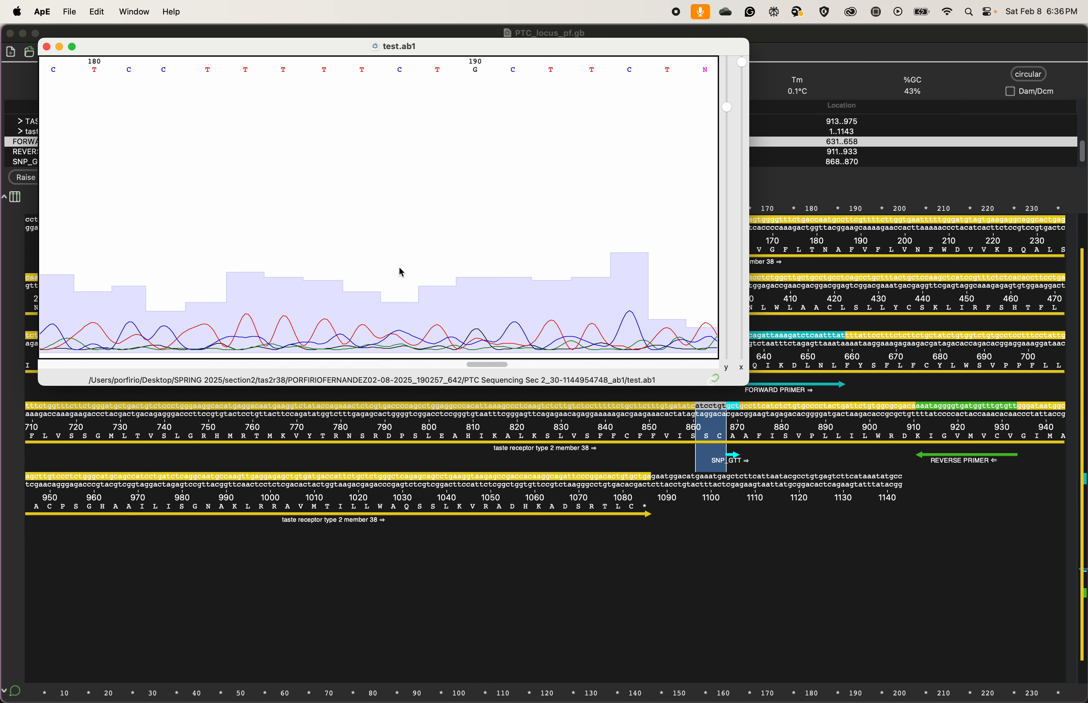
scroll(401, 272, "right", 3)
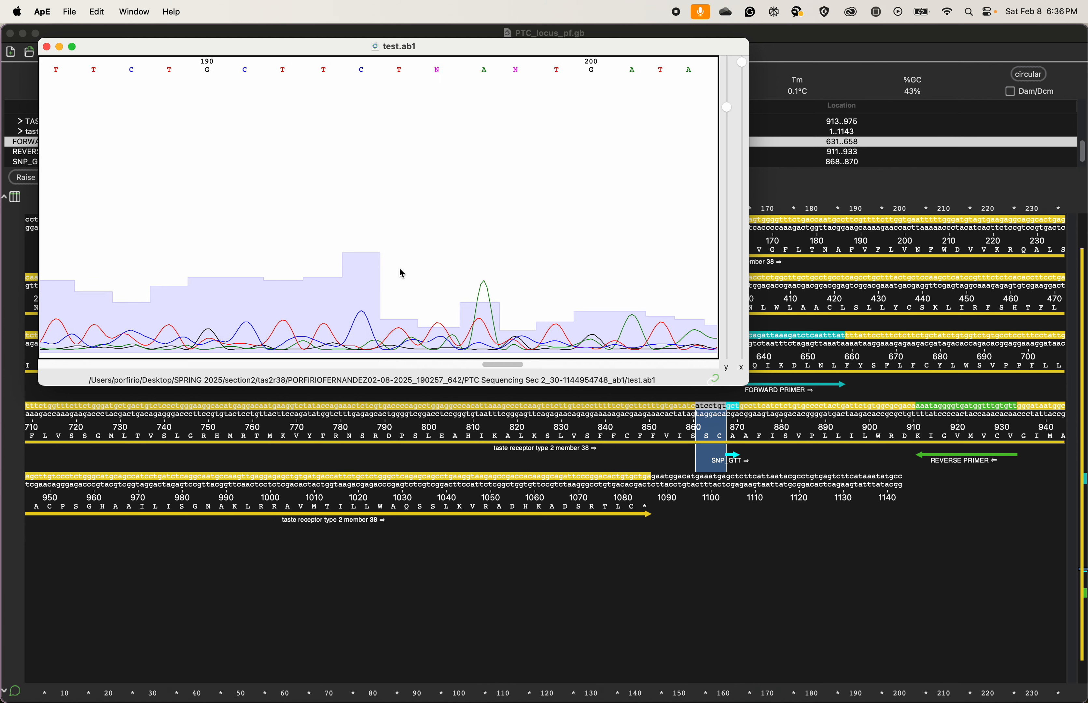
scroll(401, 272, "right", 2)
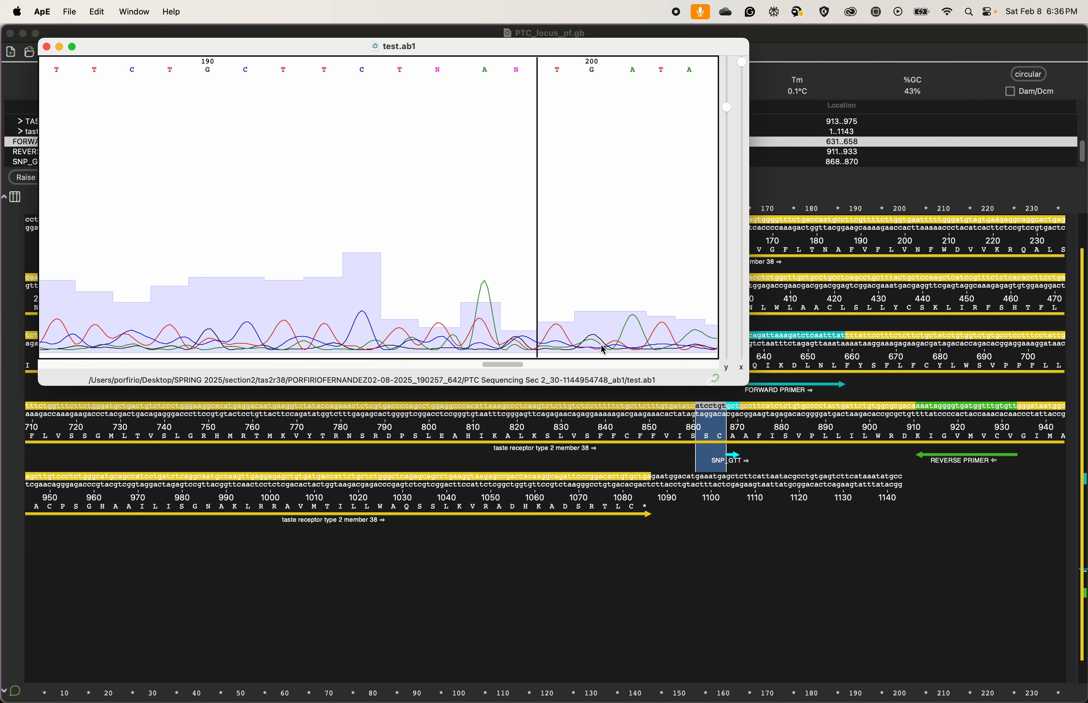
scroll(603, 352, "right", 5)
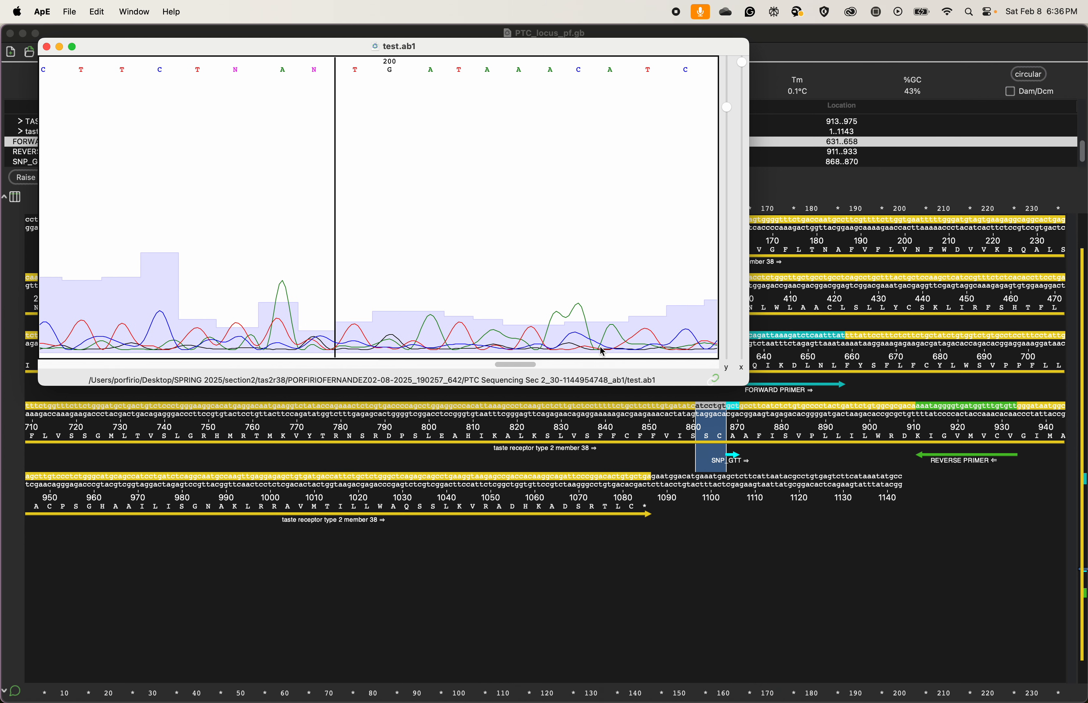
scroll(603, 351, "right", 4)
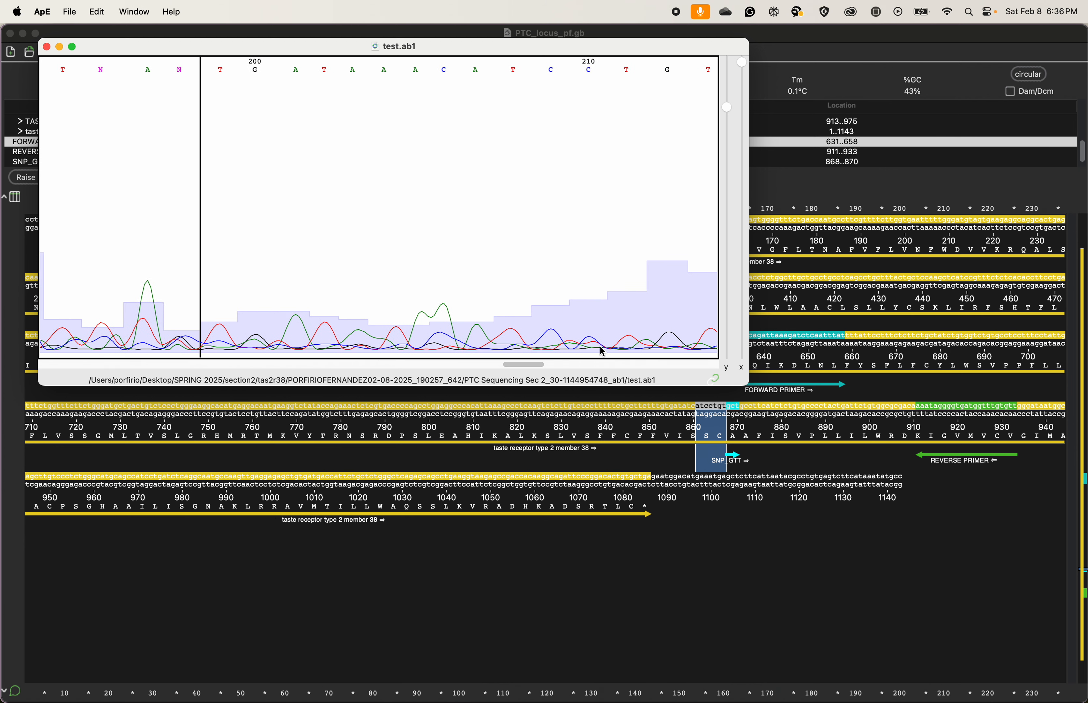
scroll(602, 352, "right", 2)
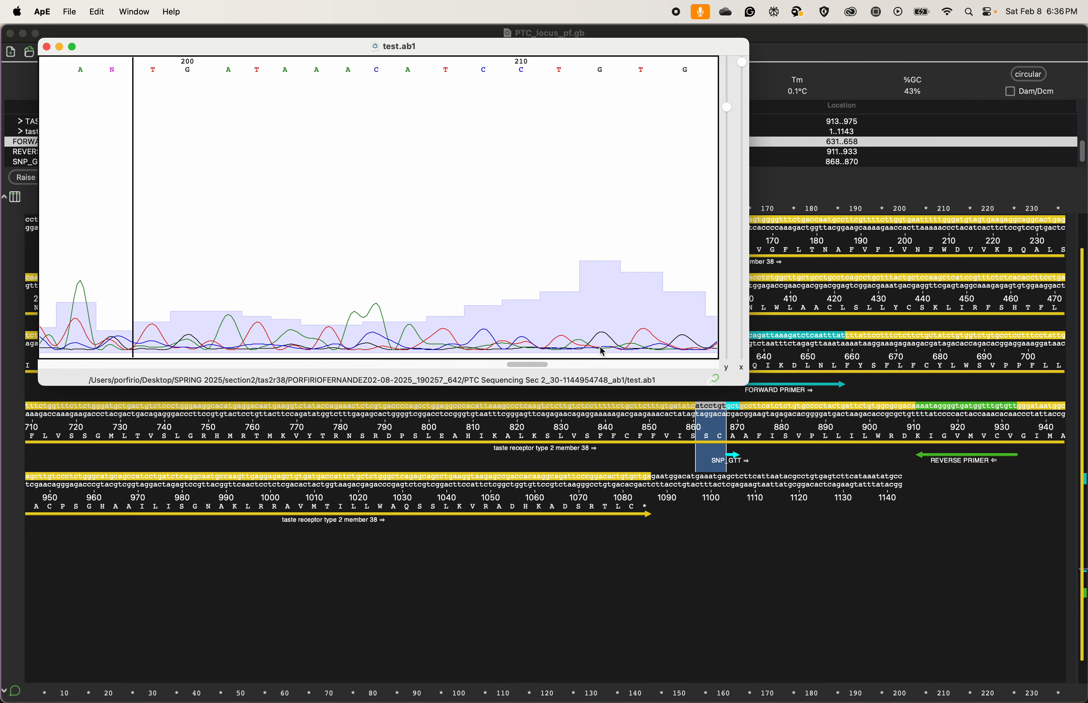
scroll(603, 351, "right", 2)
left_click(606, 341)
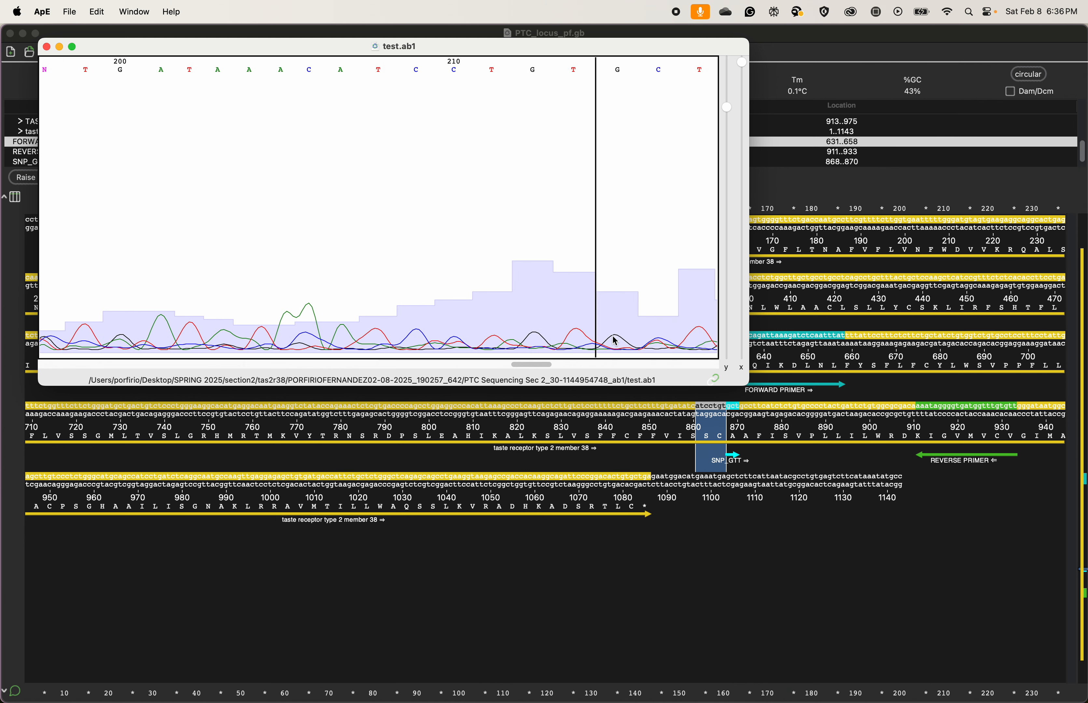
- Examine the ambiguous basecalls near the start of the test.ab1 trace, selecting the G at base 36 and the N at base 23
scroll(653, 336, "right", 4)
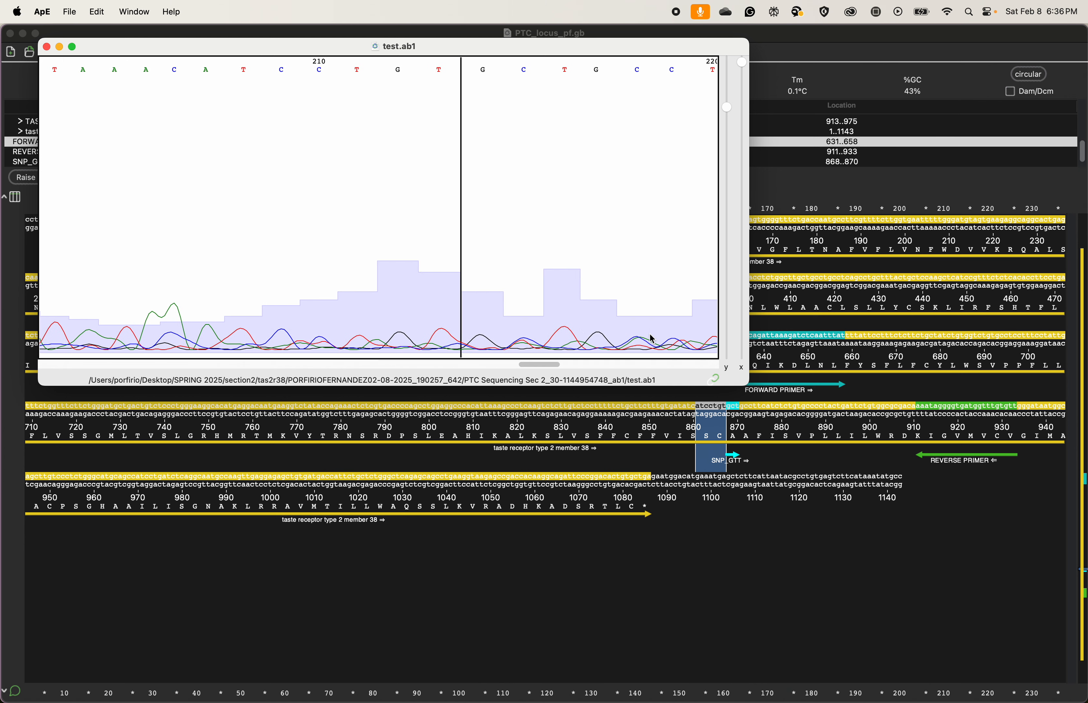
scroll(646, 348, "right", 4)
scroll(645, 349, "right", 15)
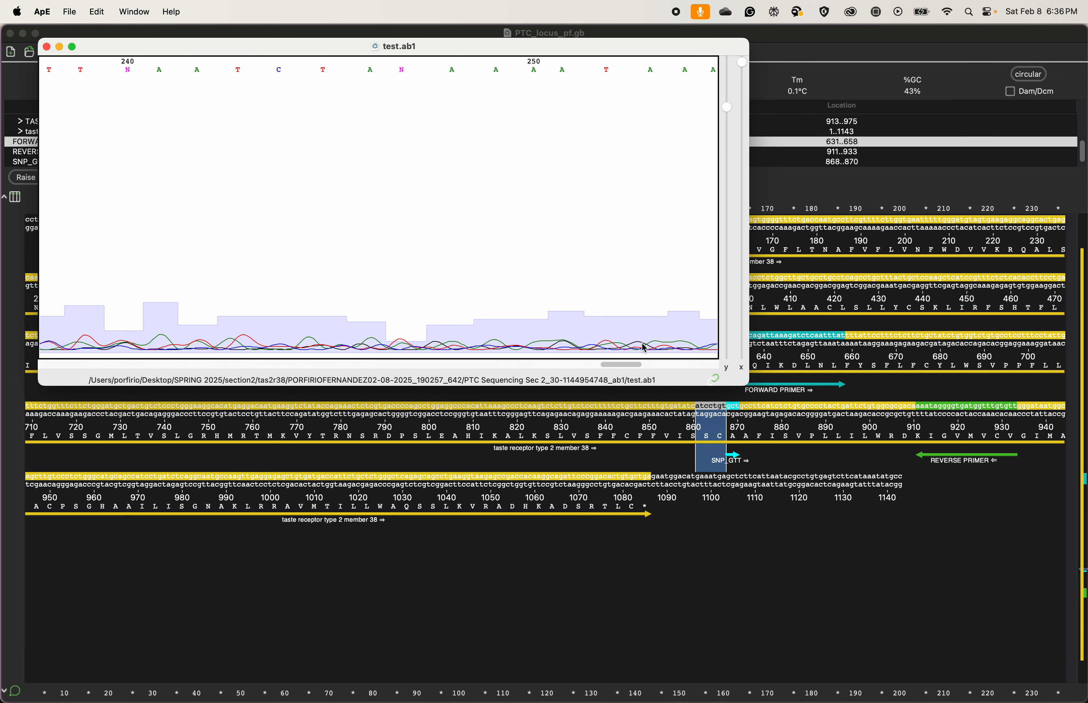
scroll(644, 349, "left", 20)
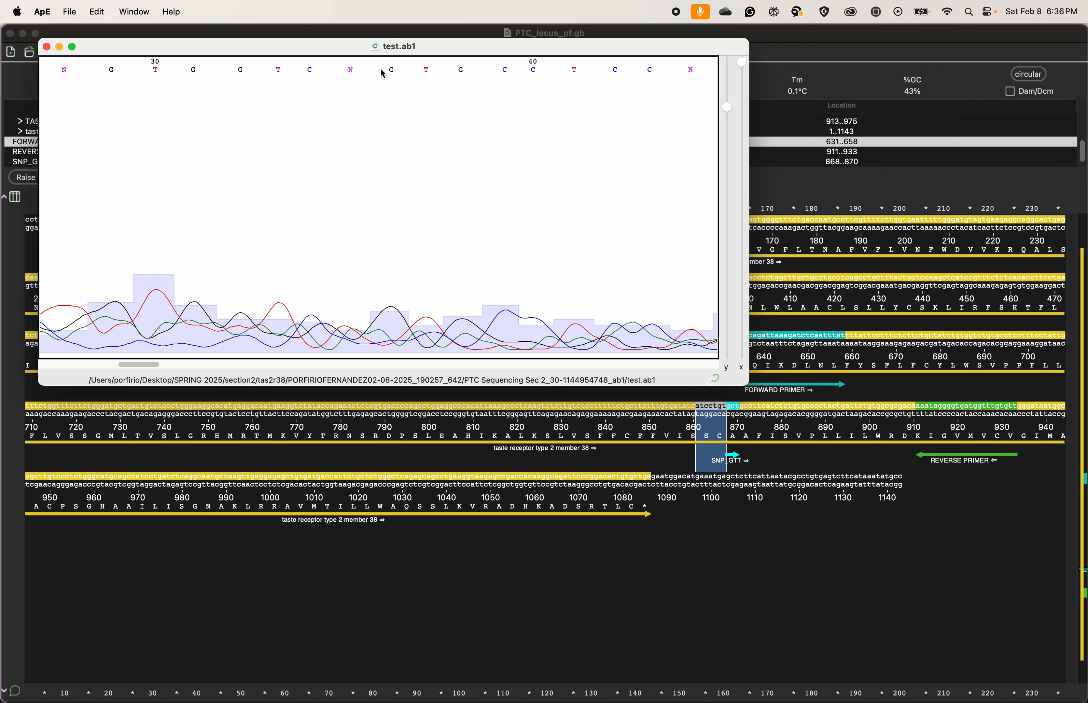
left_click(391, 73)
scroll(208, 321, "left", 5)
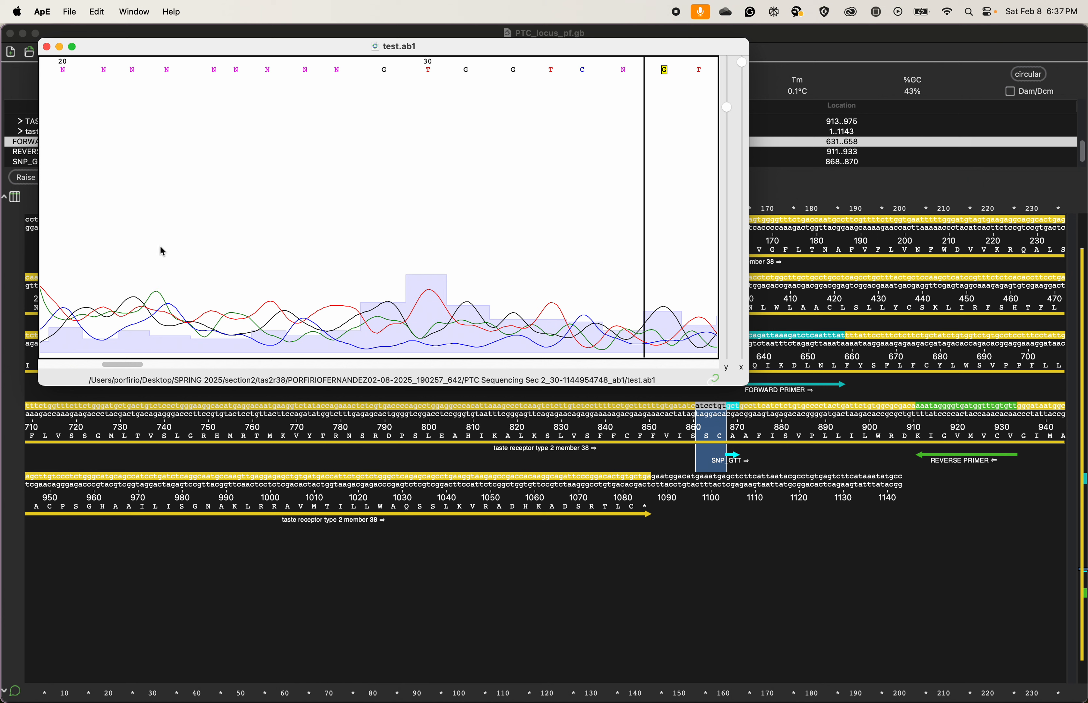
left_click(167, 74)
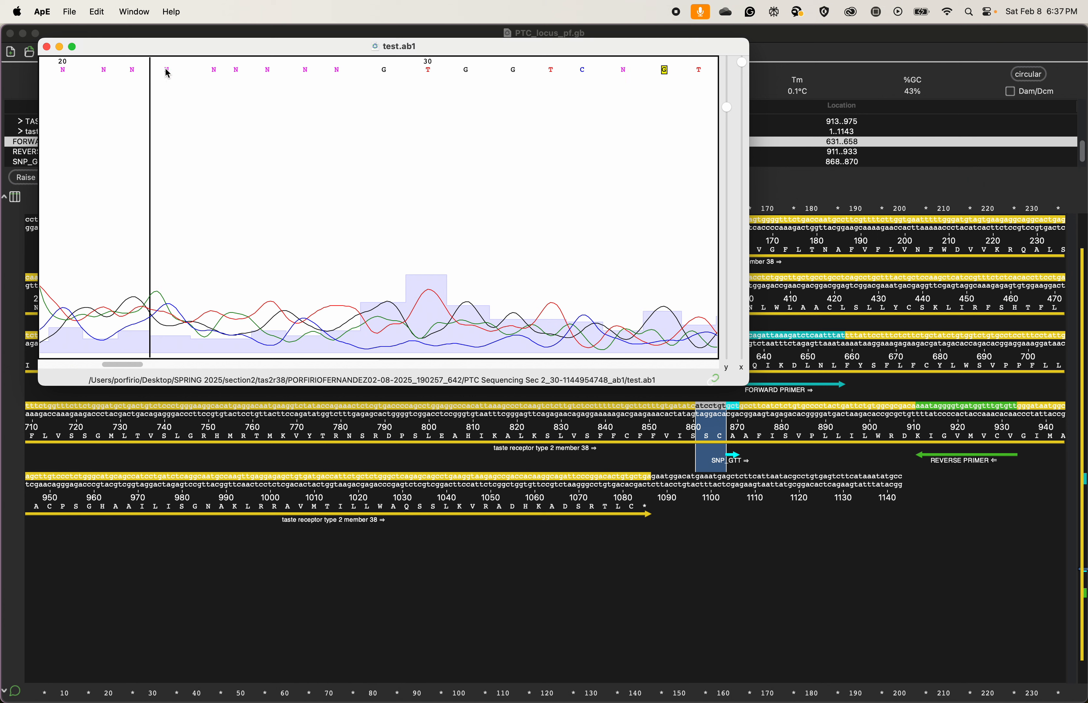
left_click(170, 71)
left_click(169, 74)
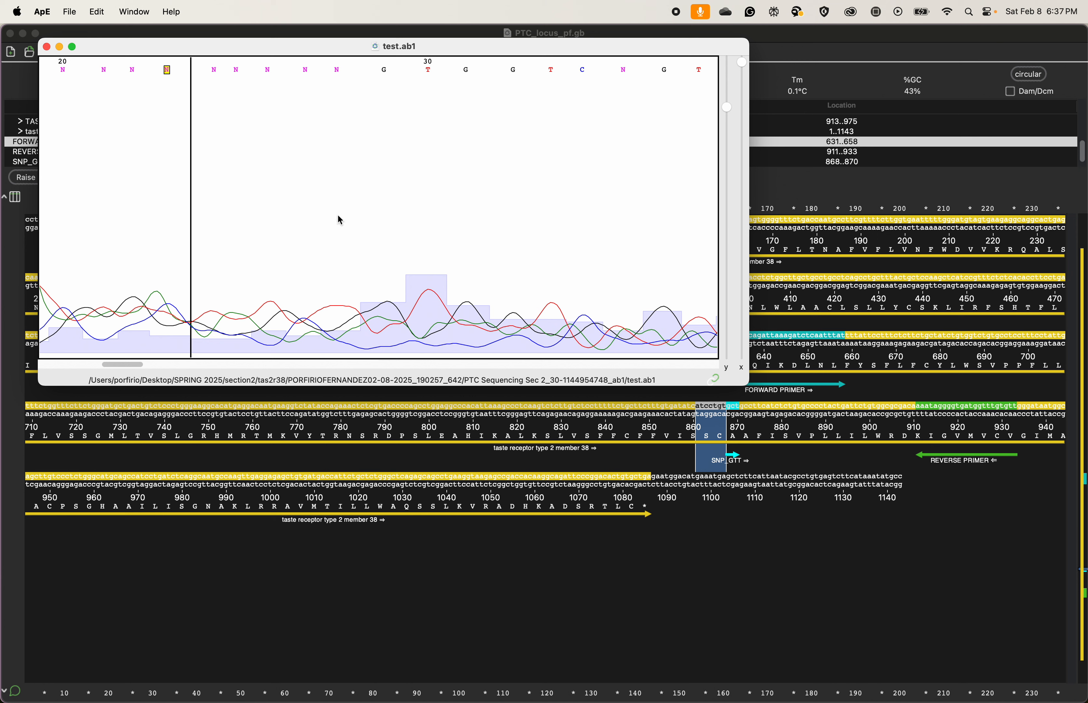
- Compare the peak quality at the start, the end and around bases 190 to 240 of the test.ab1 trace
scroll(337, 219, "right", 10)
scroll(337, 223, "left", 15)
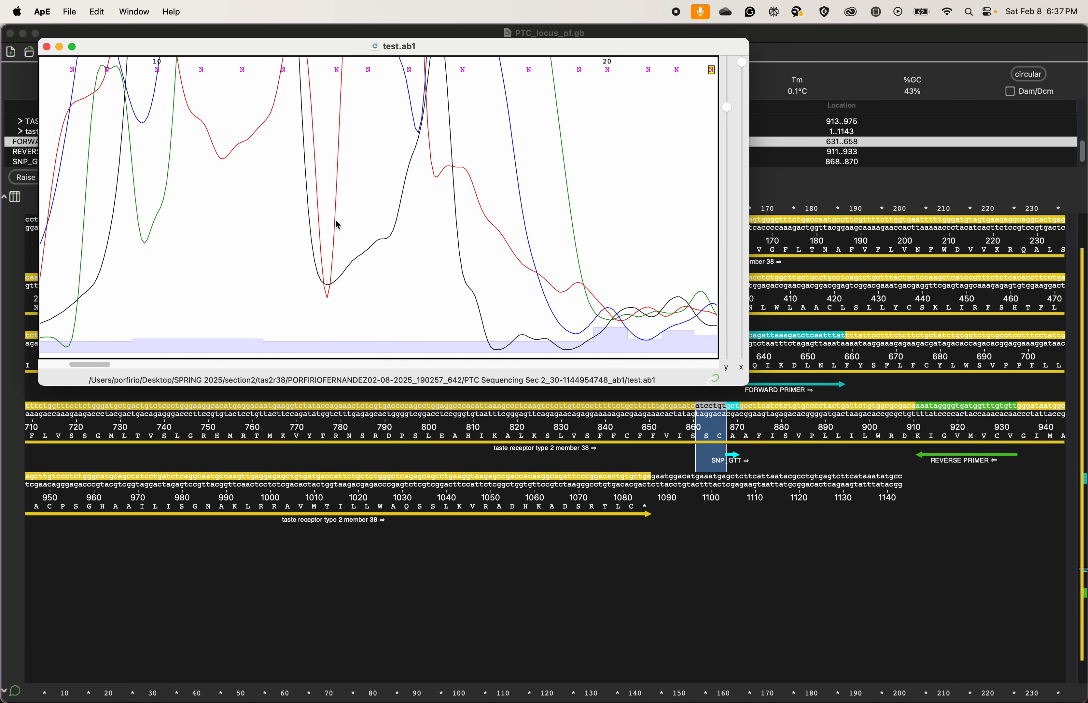
scroll(335, 220, "right", 20)
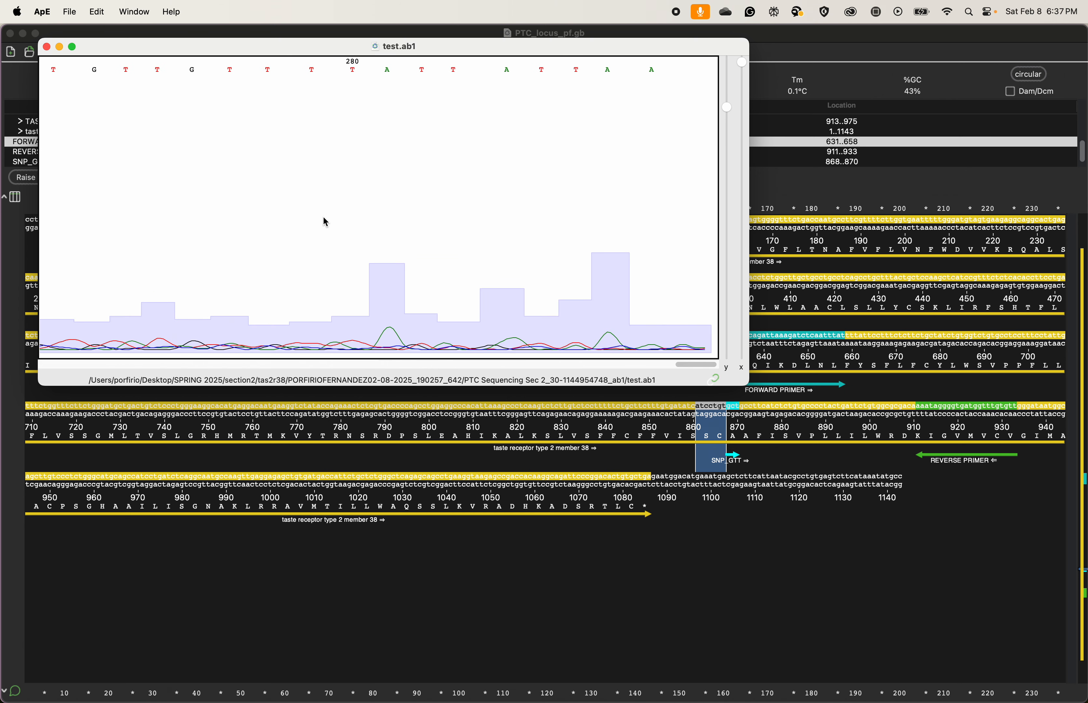
left_click(599, 72)
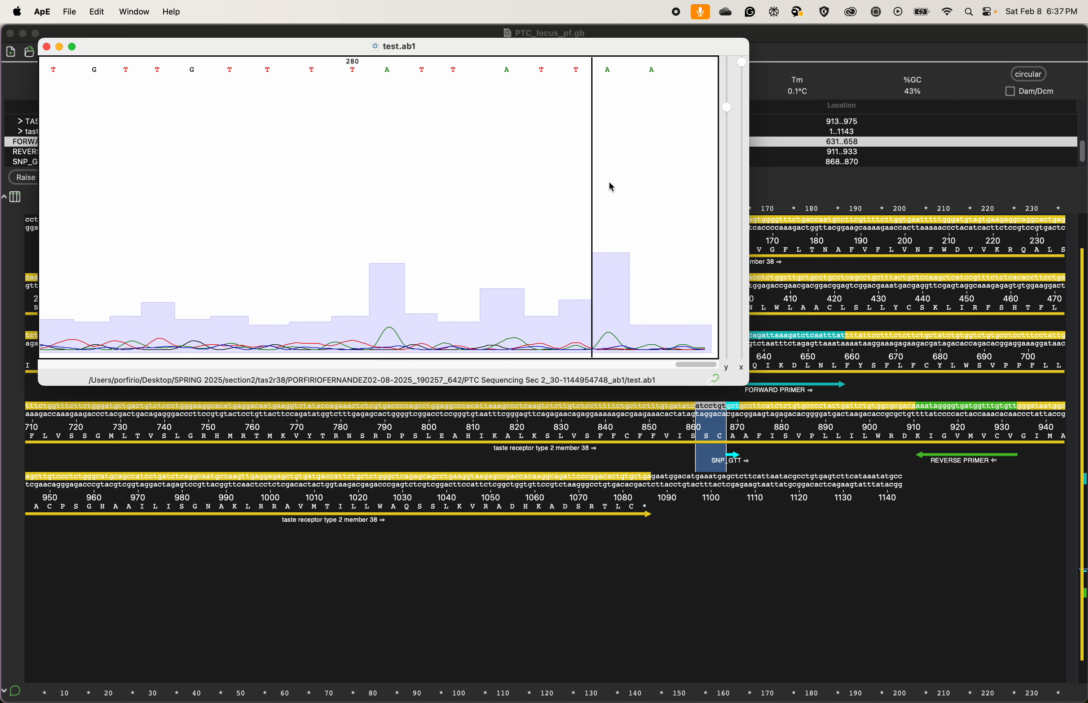
scroll(531, 337, "left", 5)
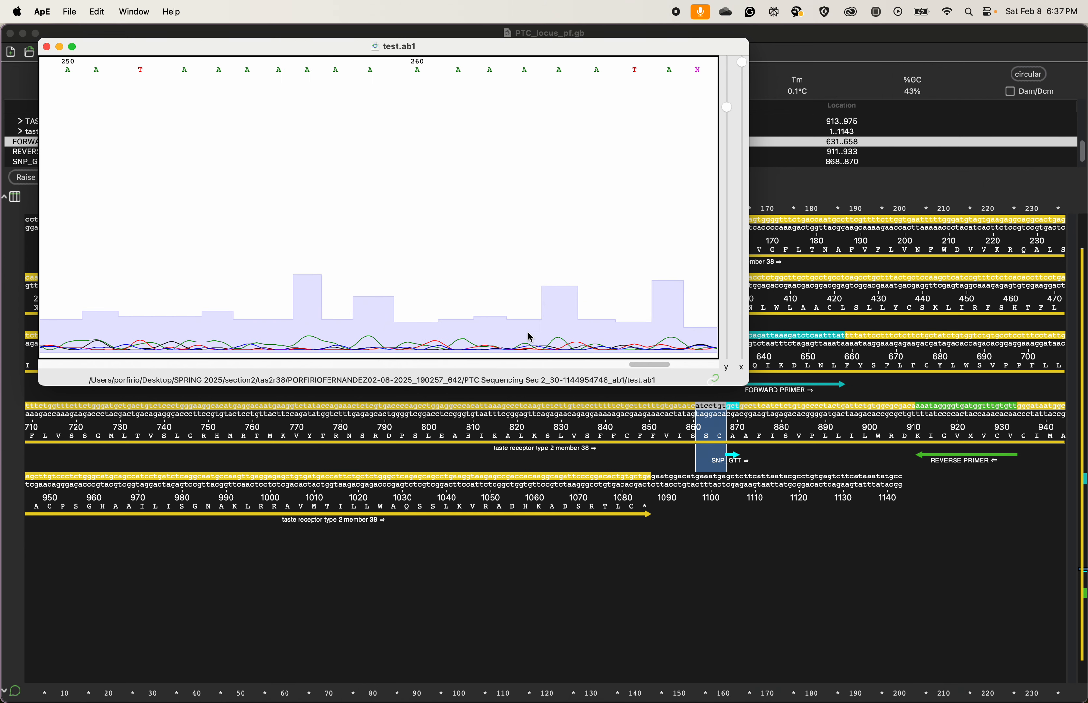
scroll(530, 337, "left", 10)
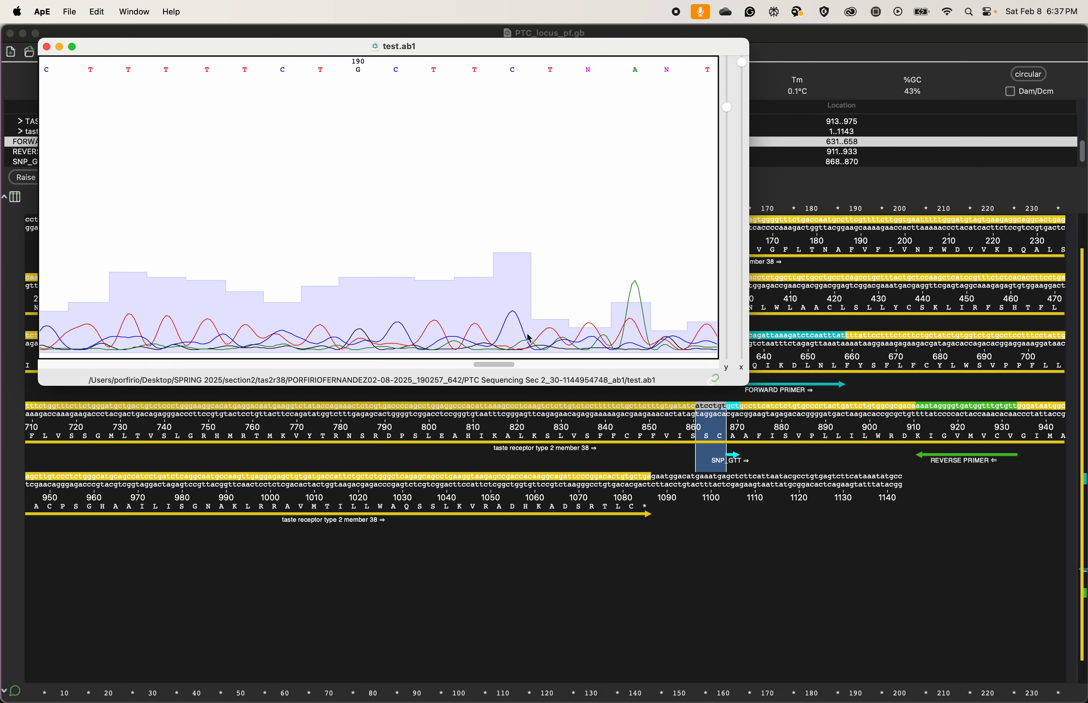
left_click(499, 280)
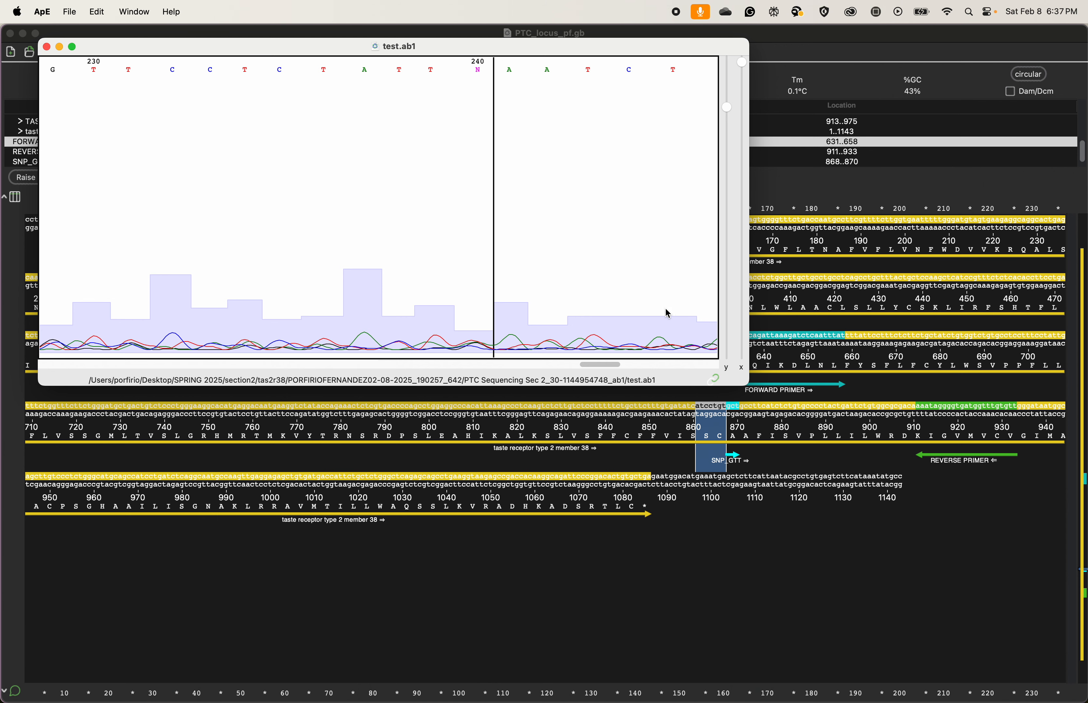
- Create a new DNA sequence from the test.ab1 basecalls
left_click_drag(527, 53, 533, 67)
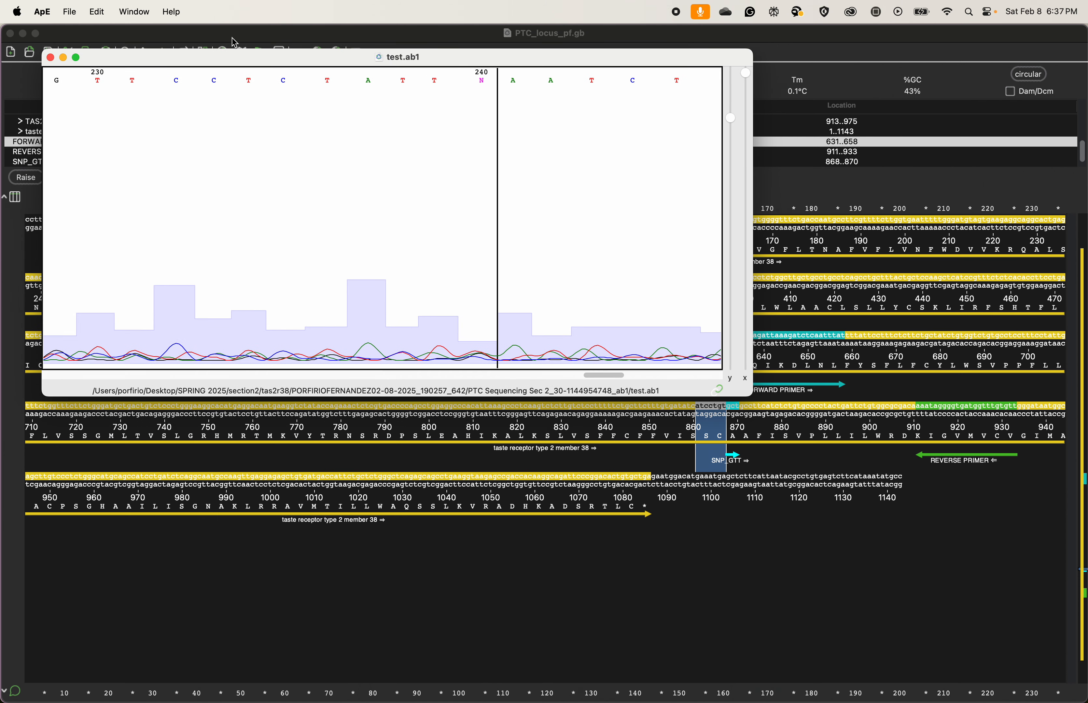
left_click(71, 12)
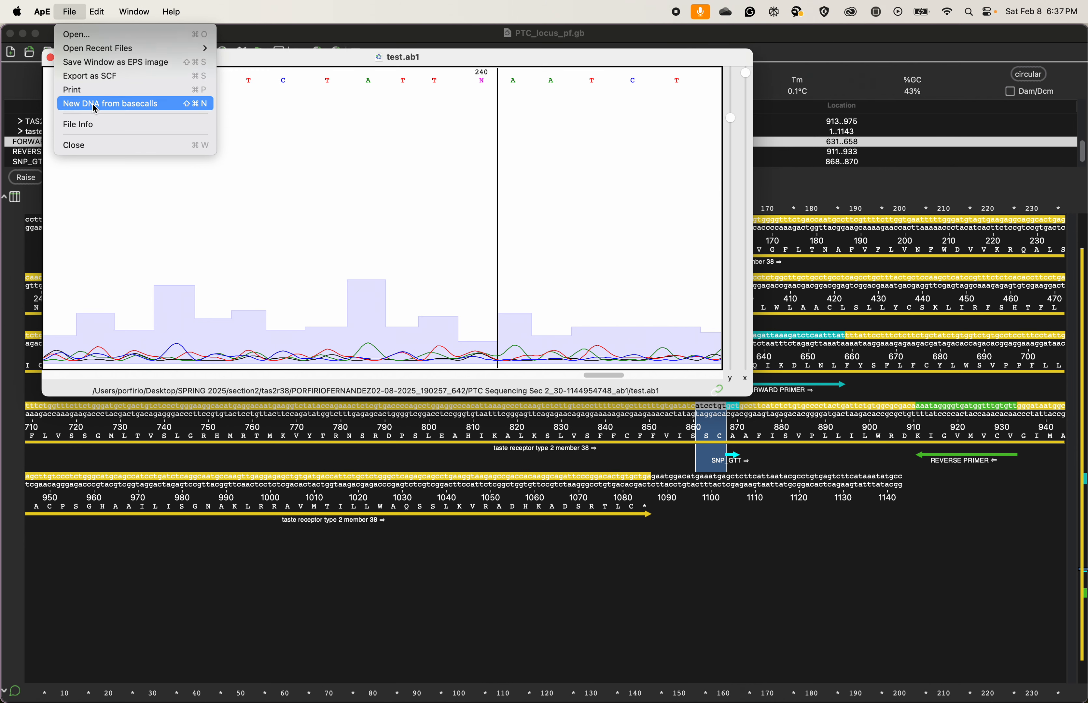
left_click(93, 103)
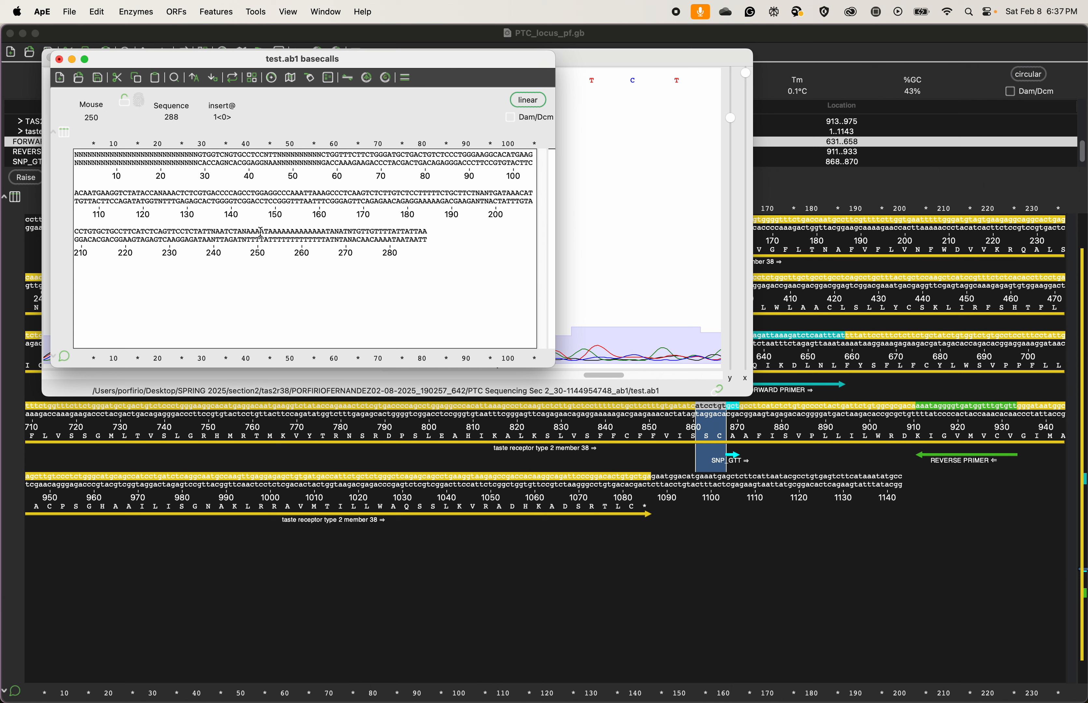
left_click_drag(348, 251, 203, 230)
right_click(227, 230)
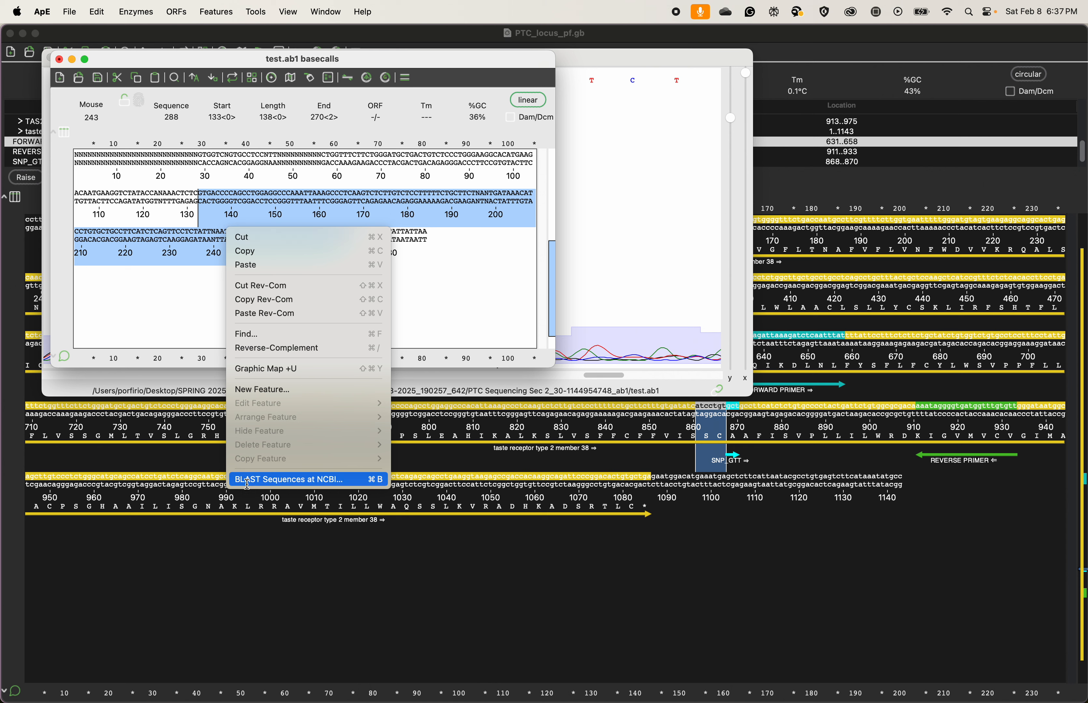
left_click(489, 263)
left_click(273, 179)
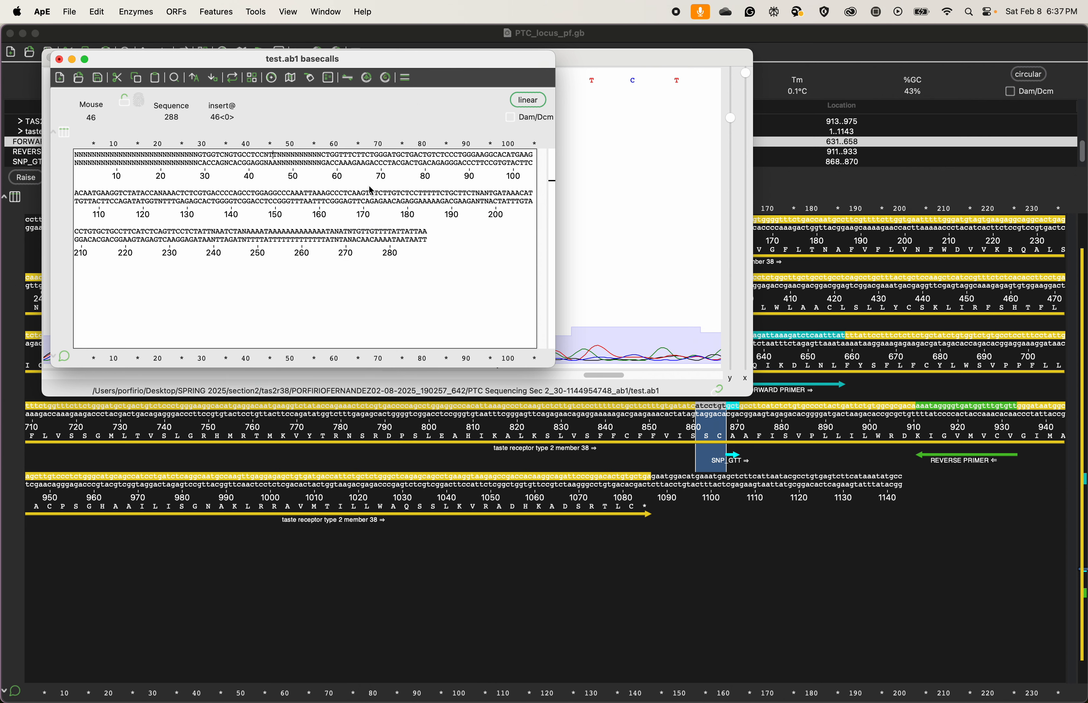
- Select bases 106 to 253 of the test.ab1 basecalls and run an NCBI BLAST with blastn on the selection only
left_click_drag(81, 193, 273, 237)
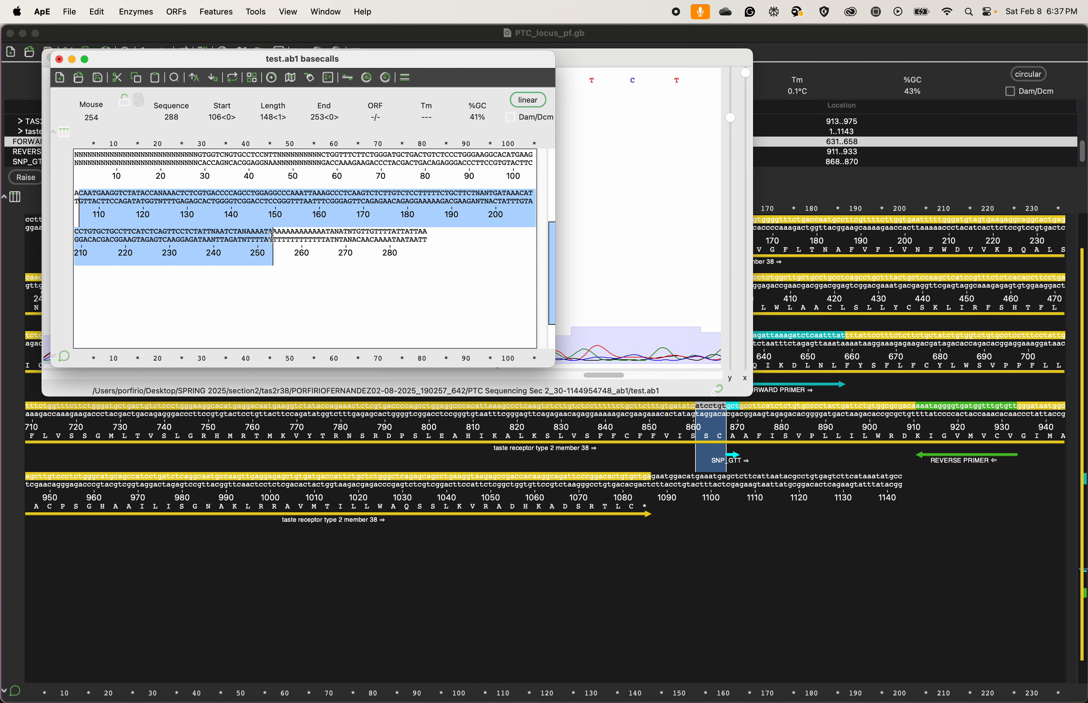
right_click(315, 202)
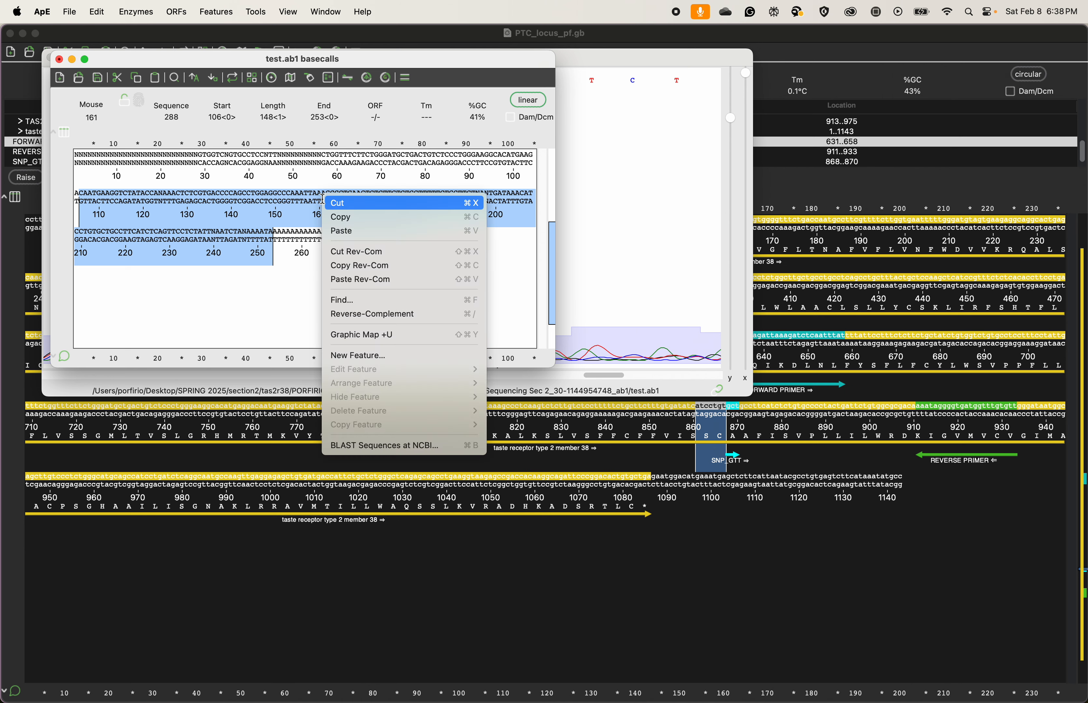
left_click(364, 450)
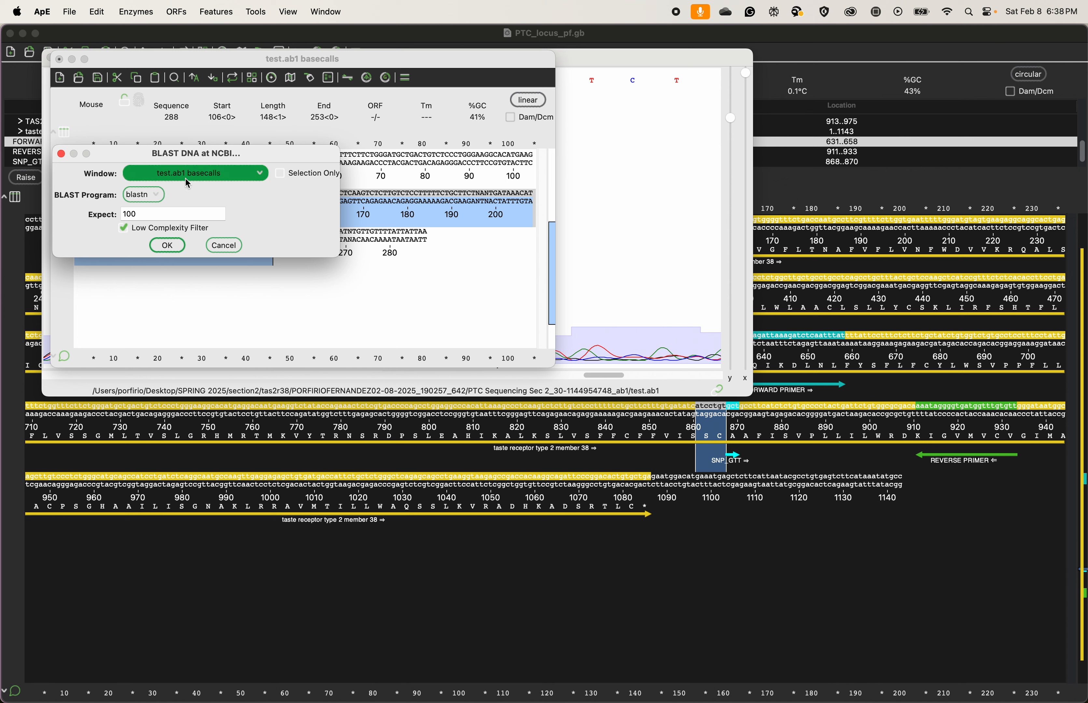
left_click(302, 174)
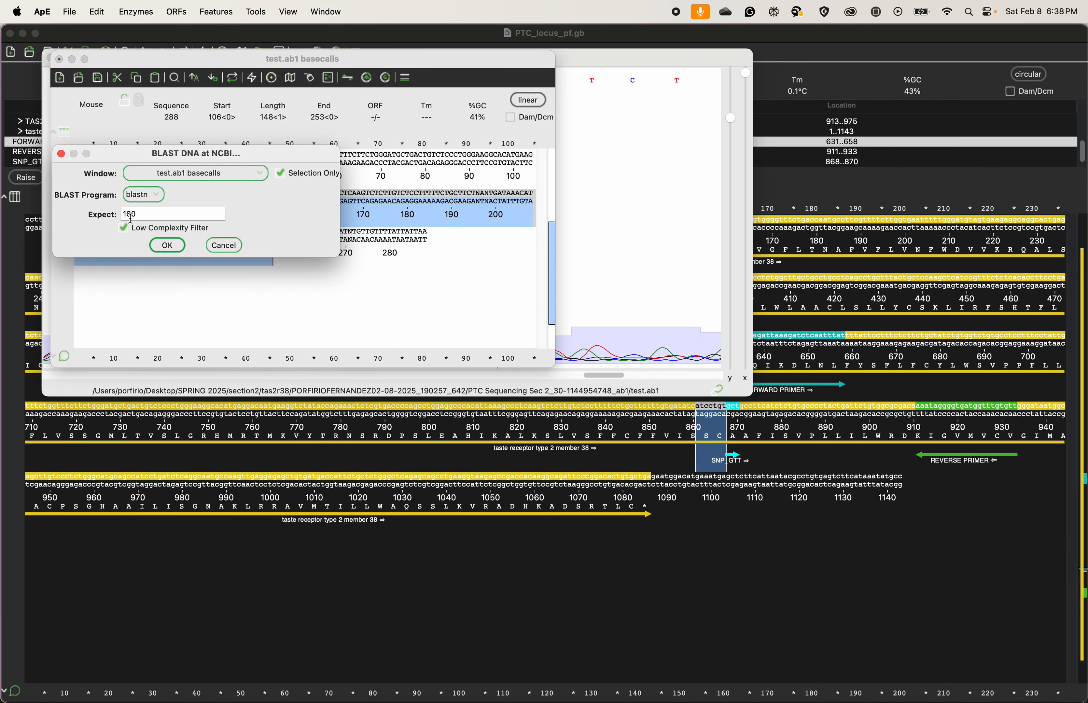
left_click(164, 249)
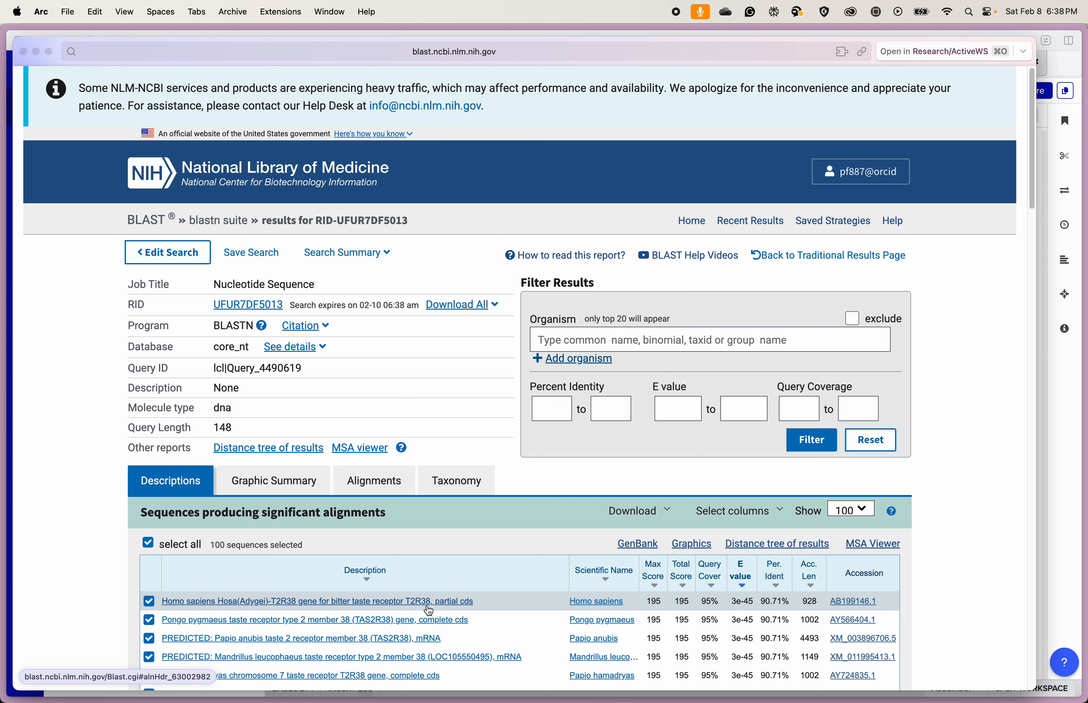
- Review the BLAST alignments list and check the percent identity of the top Homo sapiens T2R38 hit
scroll(428, 611, "down", 2)
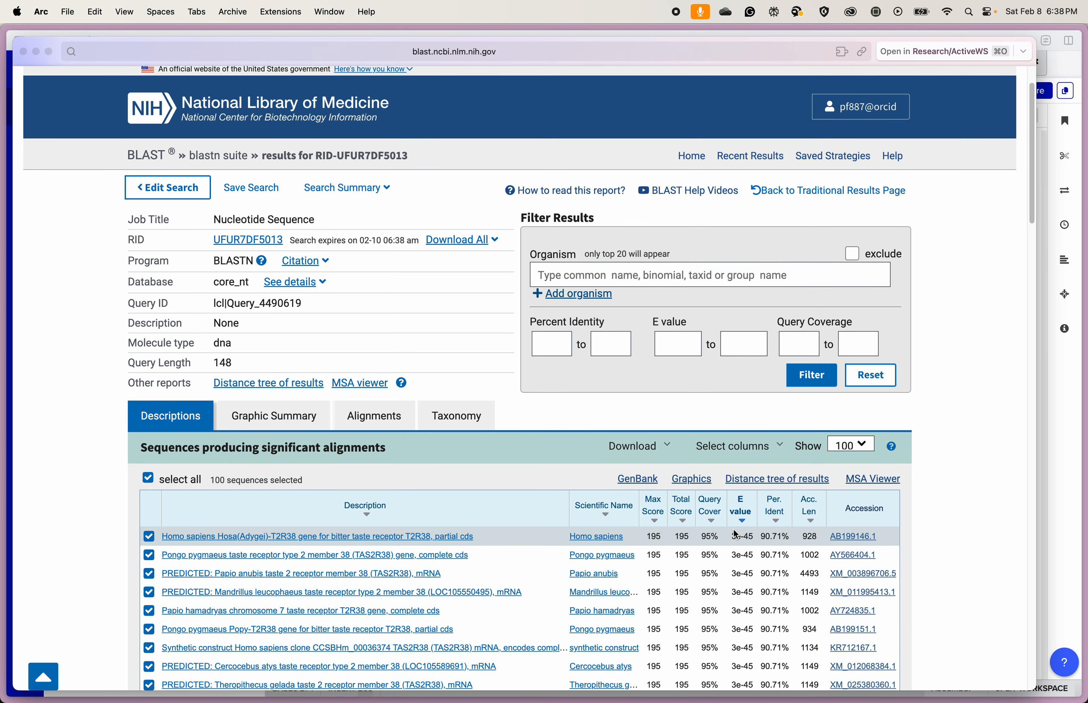
mouse_move(774, 535)
left_mouse_down()
mouse_move(815, 536)
mouse_move(761, 535)
left_mouse_up()
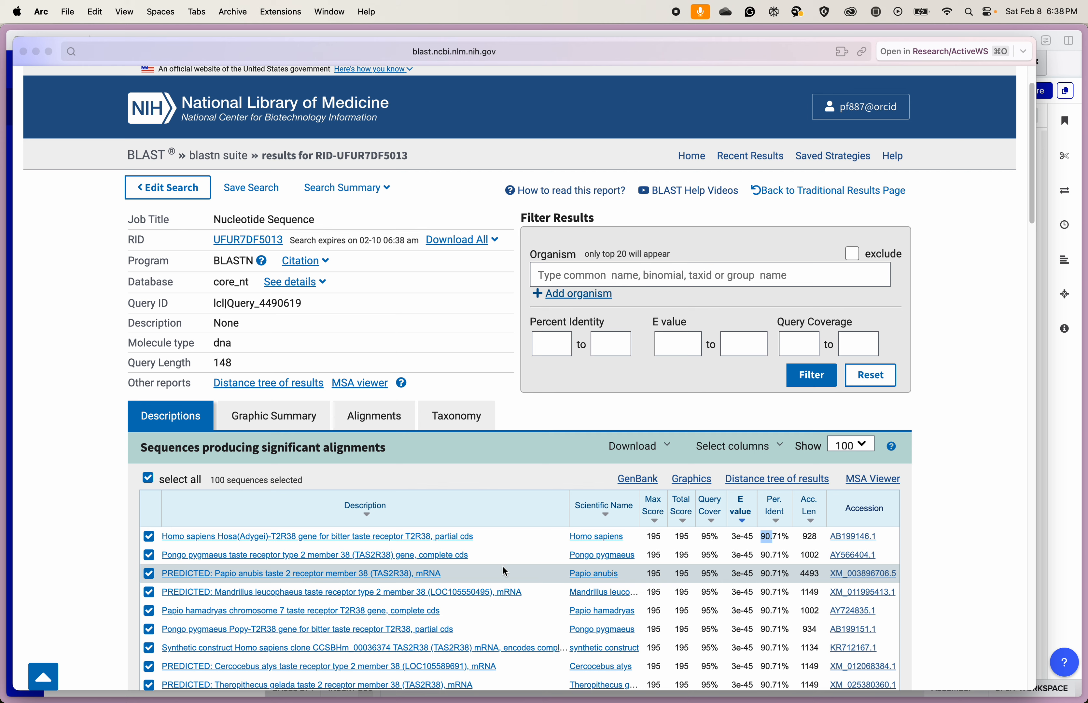
scroll(504, 571, "down", 3)
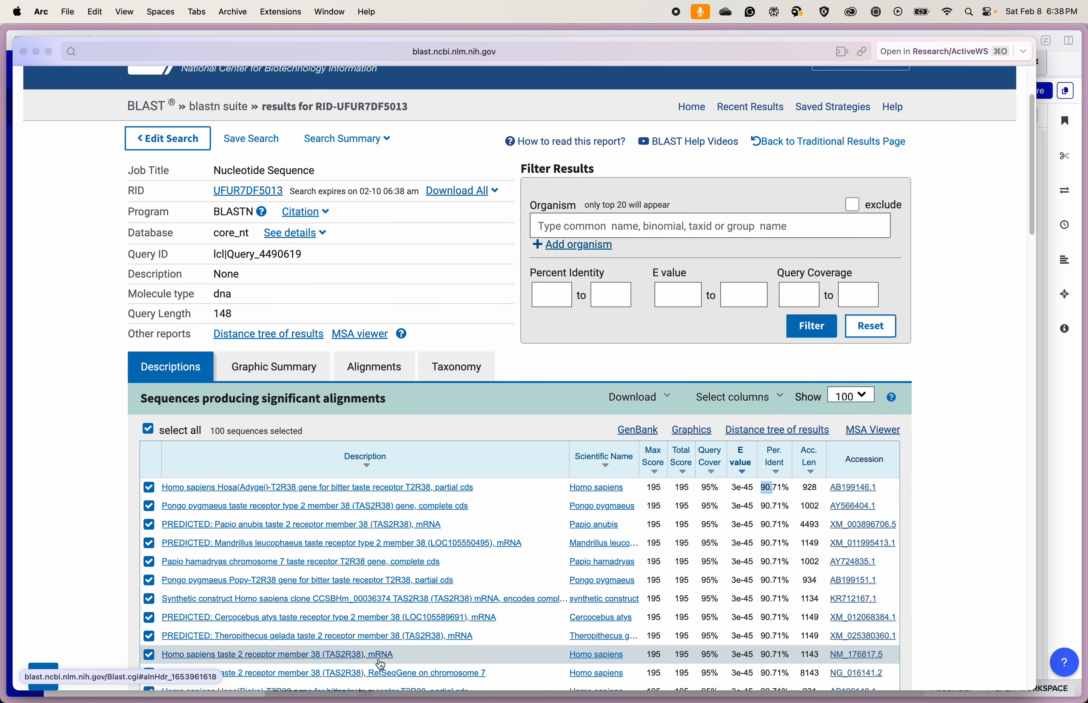
- Skim the remaining BLAST hits for the test sequence and close the results window
scroll(297, 665, "down", 2)
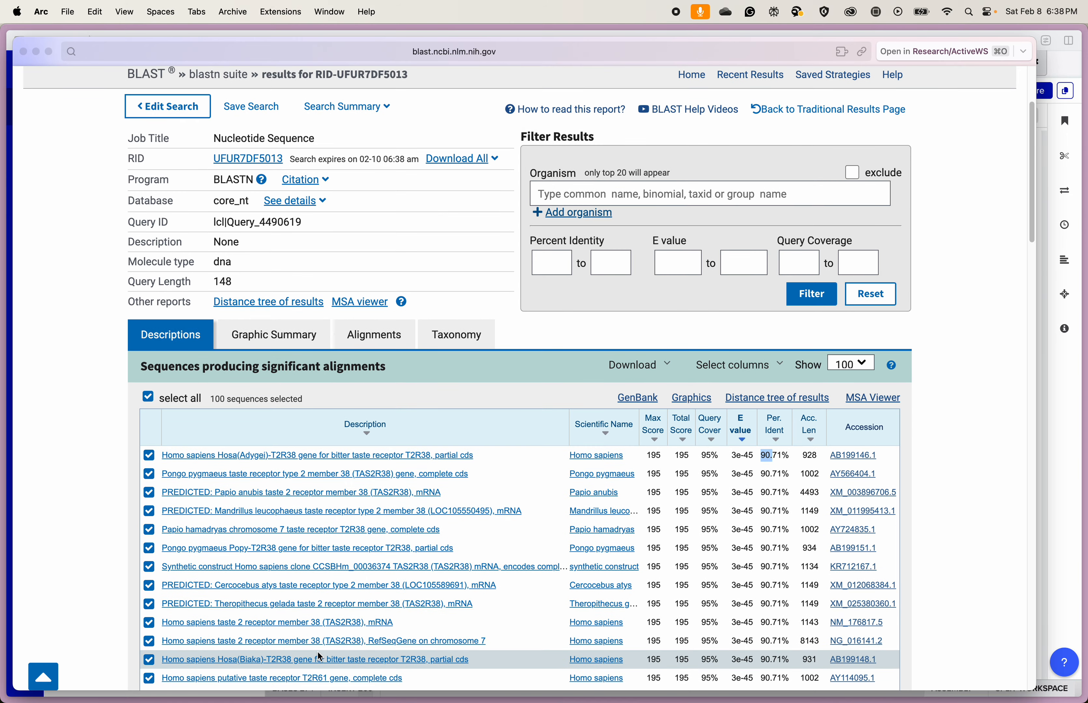
scroll(320, 658, "up", 9)
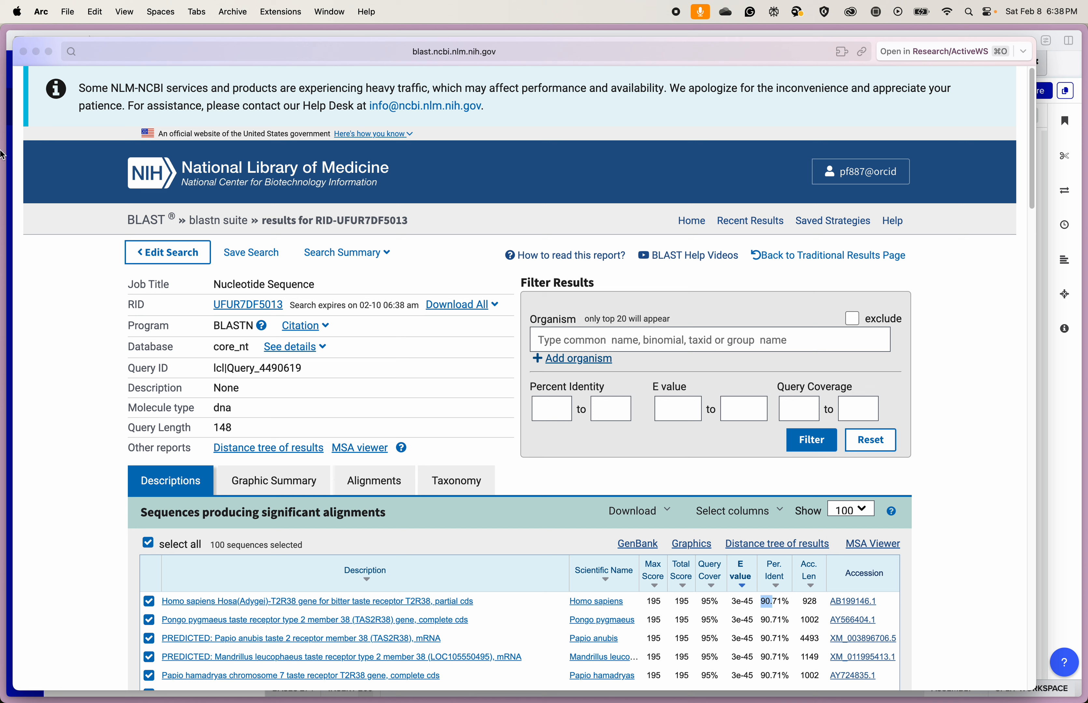
left_click(23, 51)
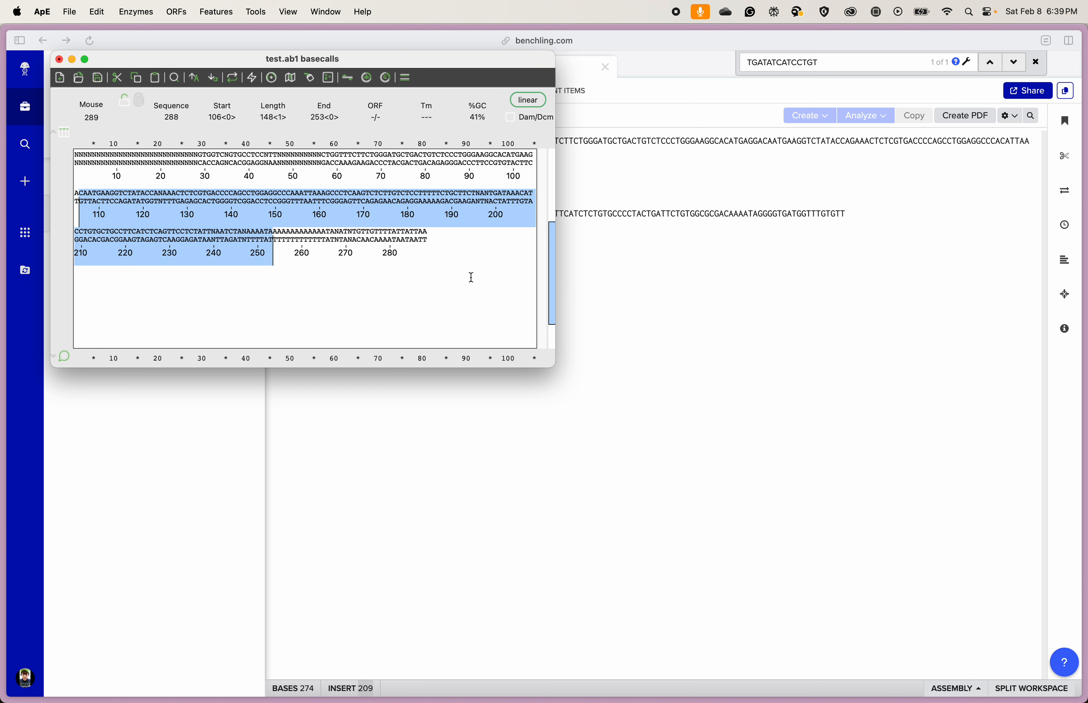
- Return to ApE and copy bases 862 to 867 (tcctgt), directly before the SNP_GTT feature in PTC_locus_pf.gb
left_click(602, 276)
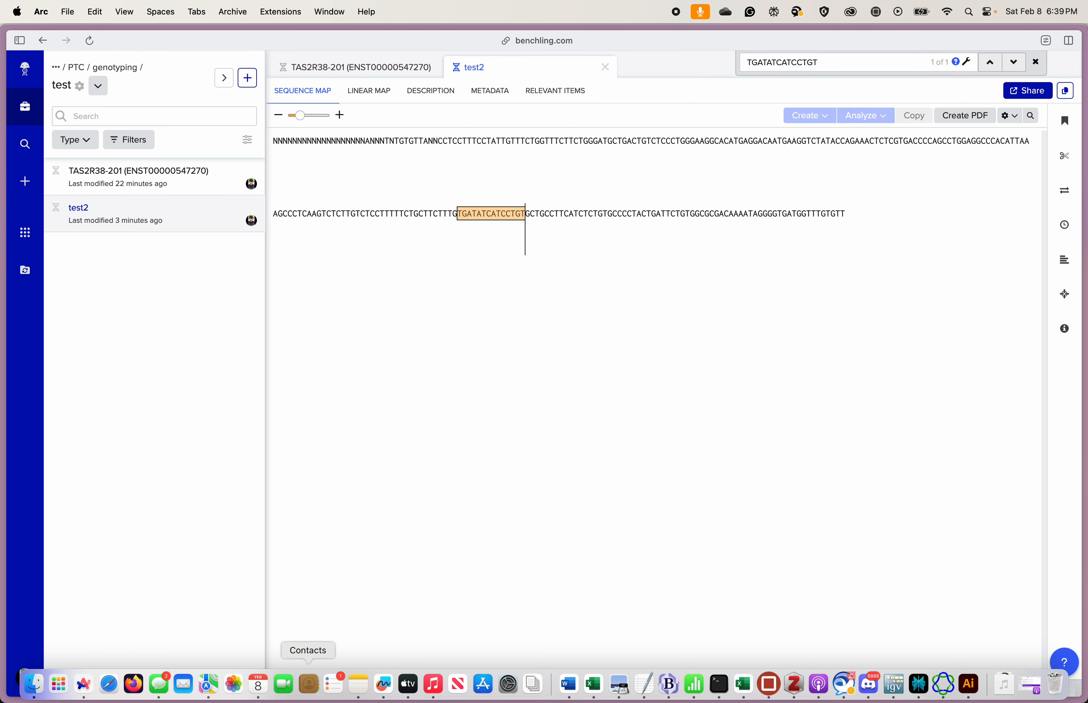
right_click(209, 445)
left_click(180, 348)
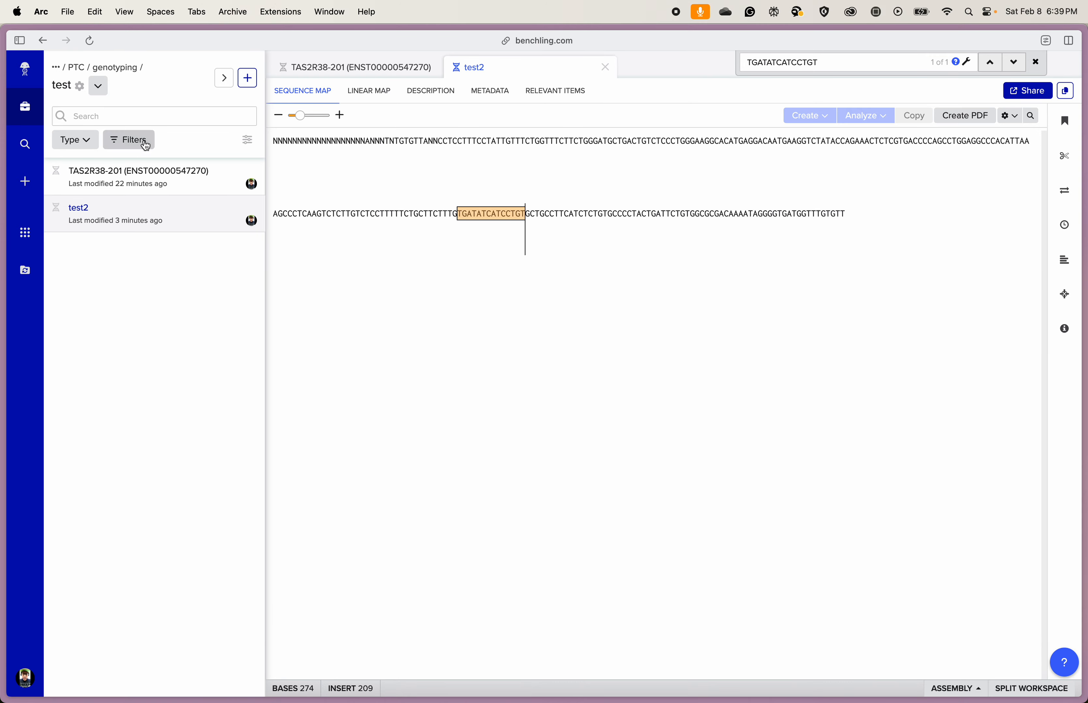
mouse_move(483, 701)
left_click(942, 686)
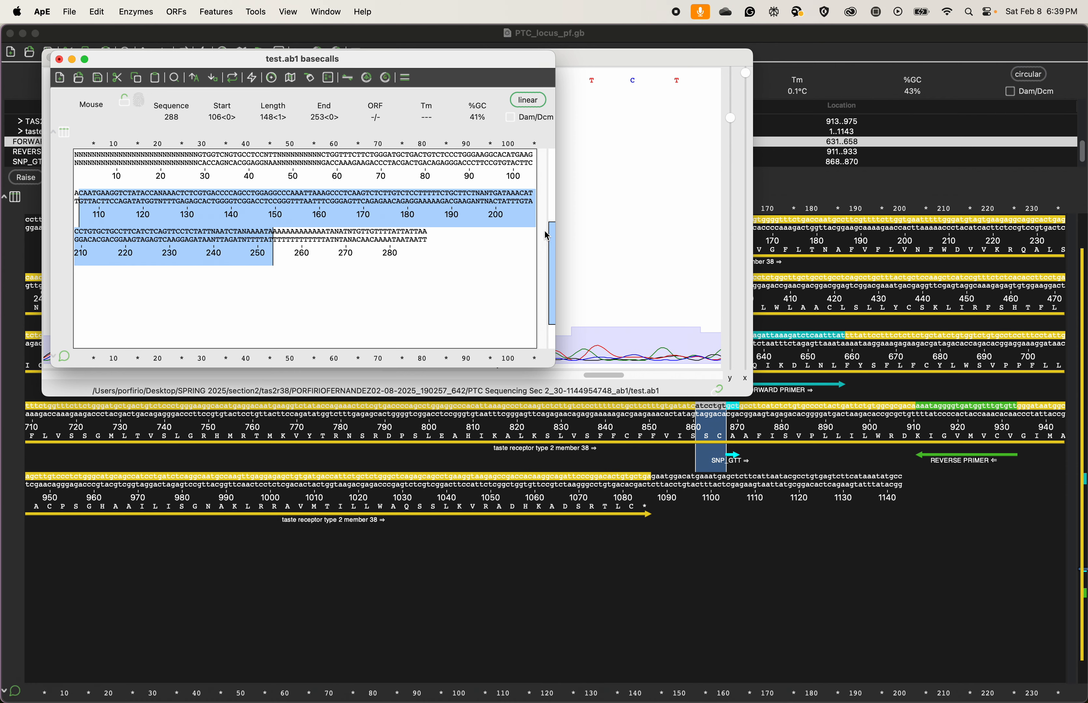
left_click(725, 417)
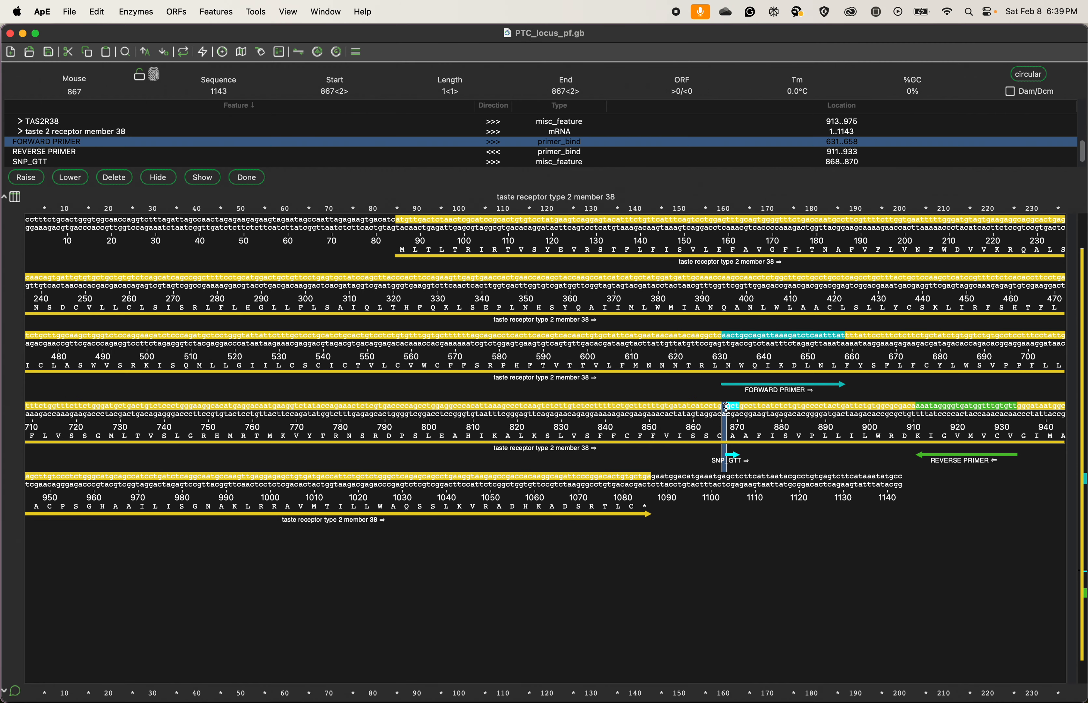
left_click_drag(719, 409, 697, 416)
key("i")
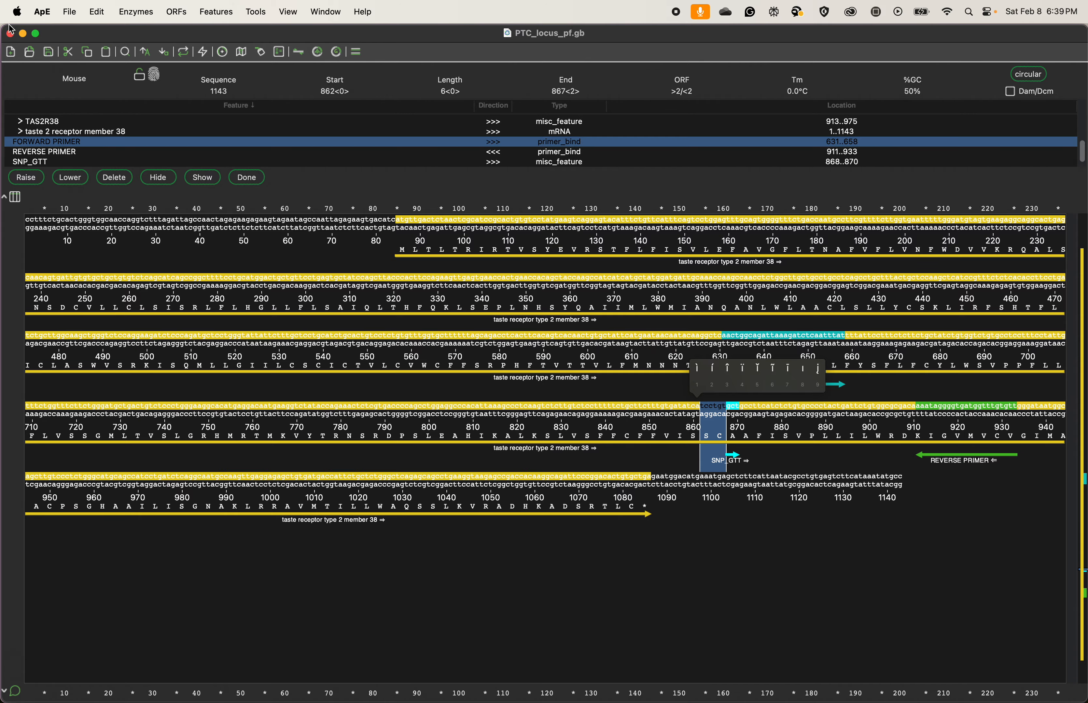
- Search the test.ab1 basecalls for the copied sequence tcctgt
key("ctrl+Up")
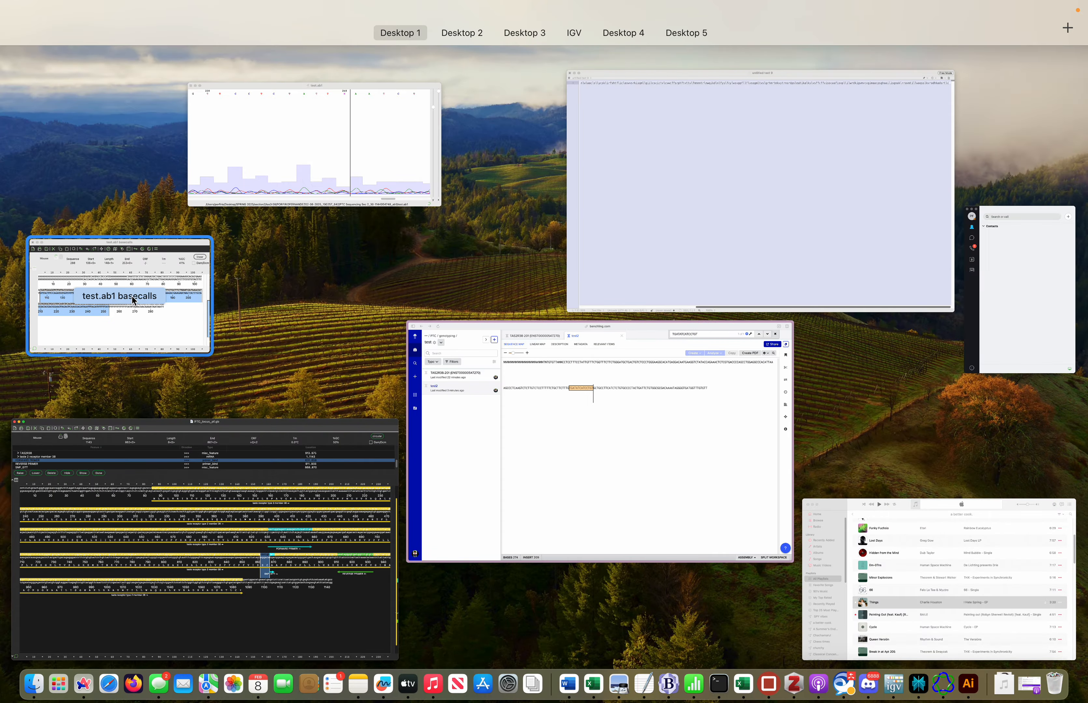
left_click(151, 321)
left_click(374, 282)
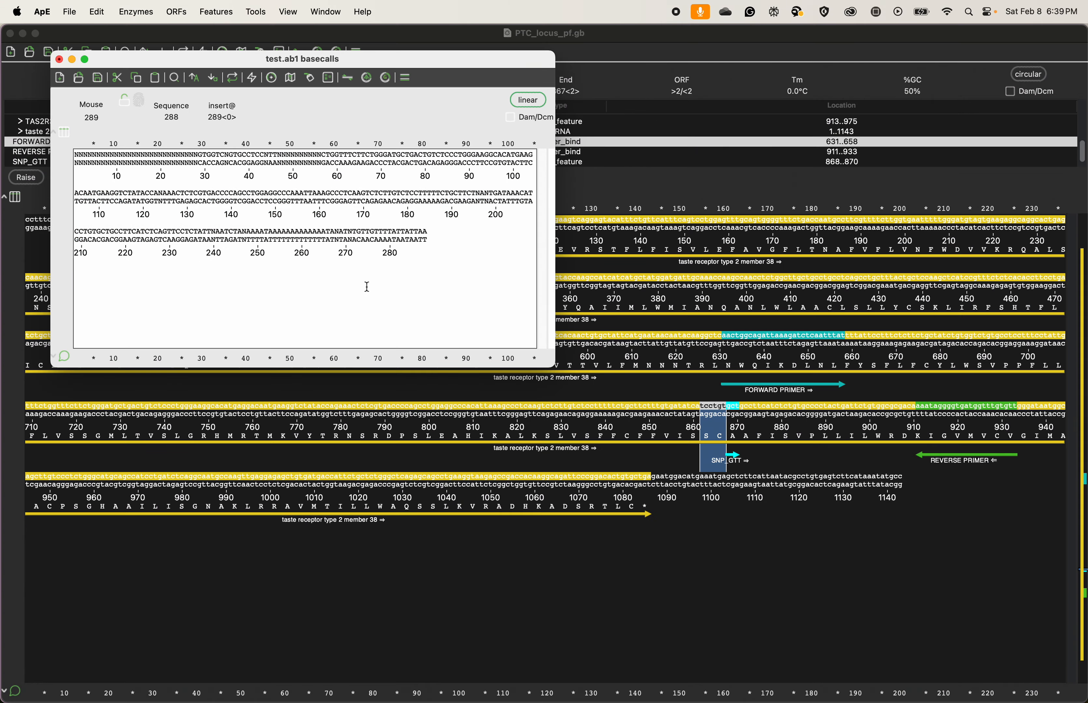
left_click(176, 77)
key("super+v")
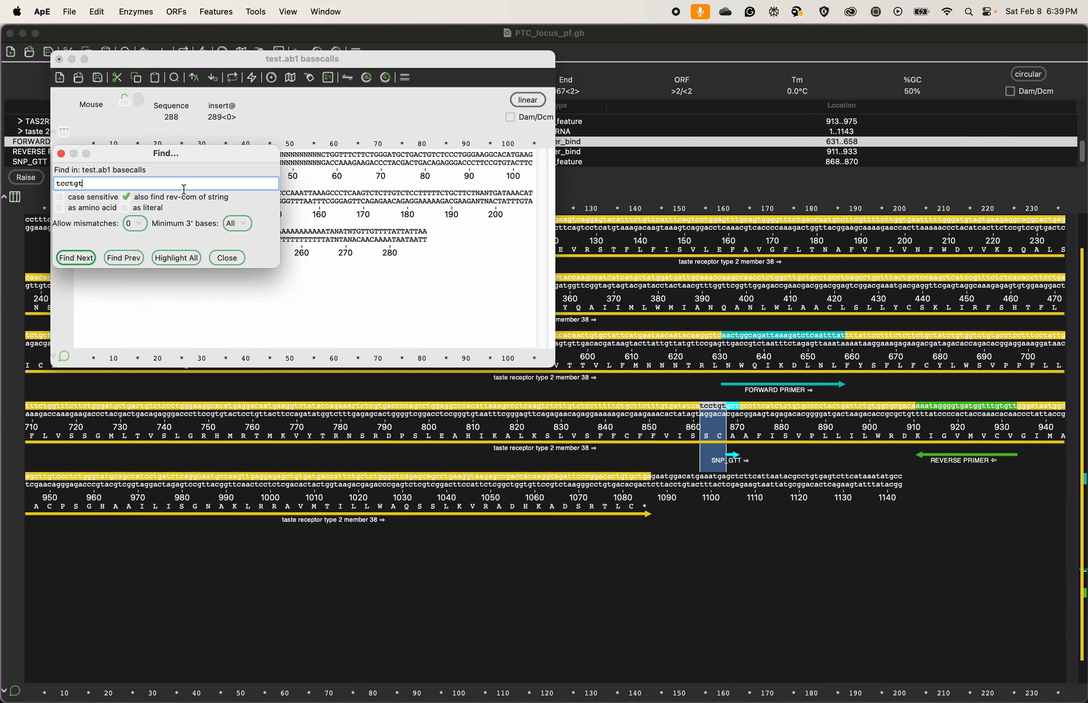
left_click(81, 261)
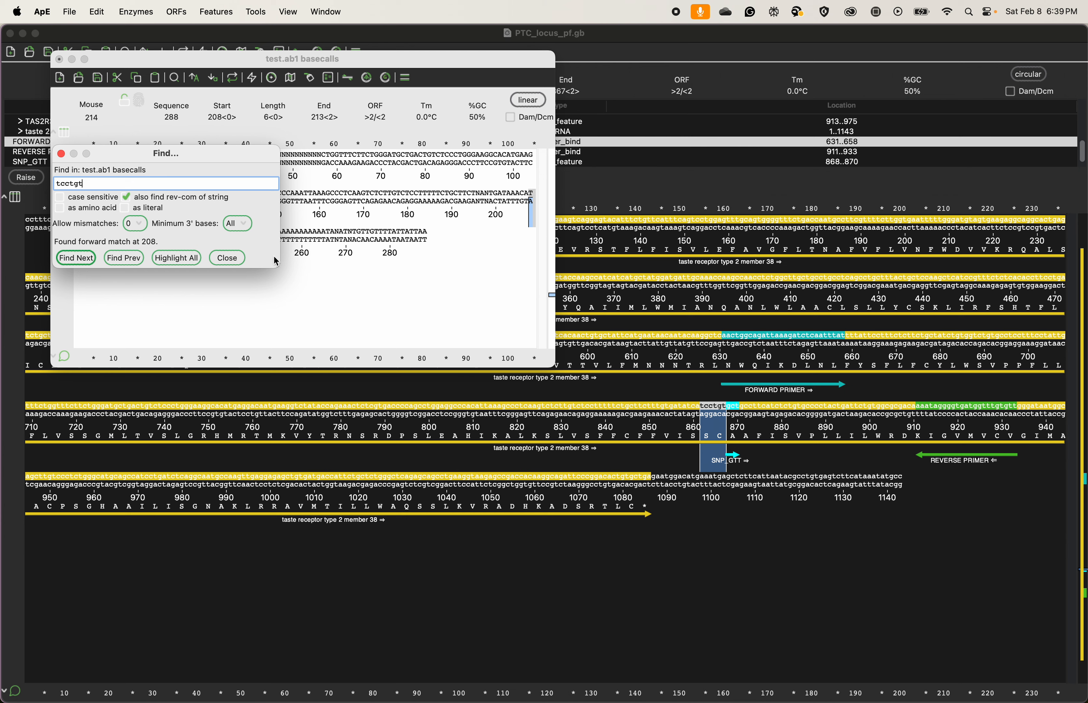
- Uncover the matched sequence, repeat the tcctgt search, close the search and place the insertion point directly after the match
left_click_drag(199, 154, 360, 272)
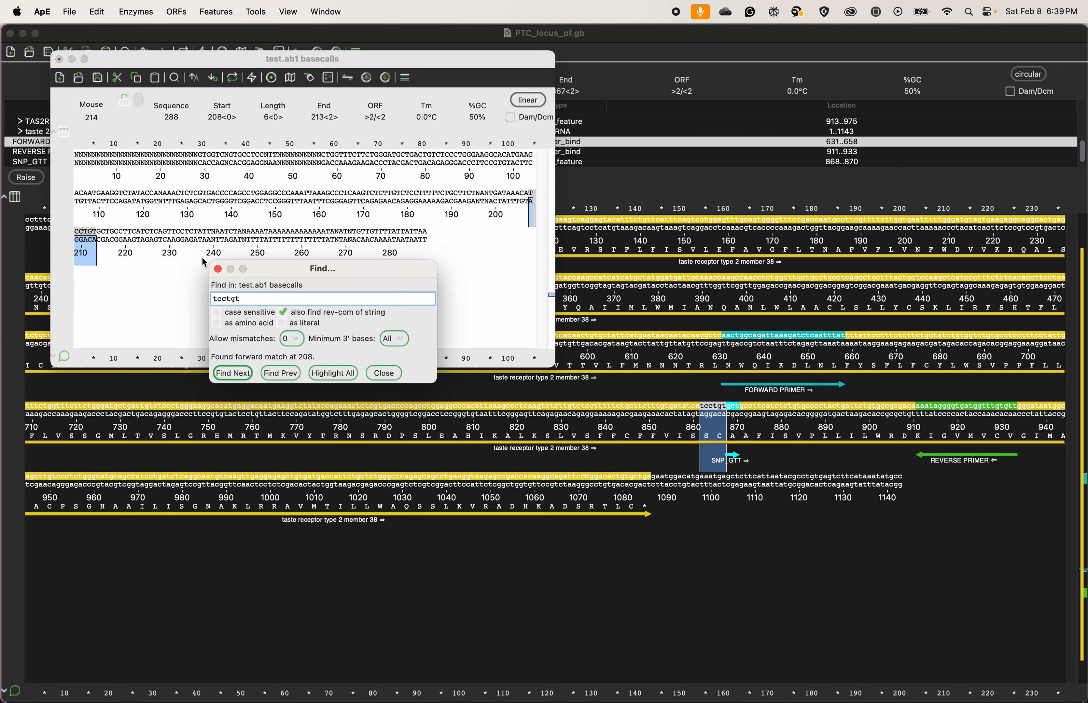
left_click(100, 236)
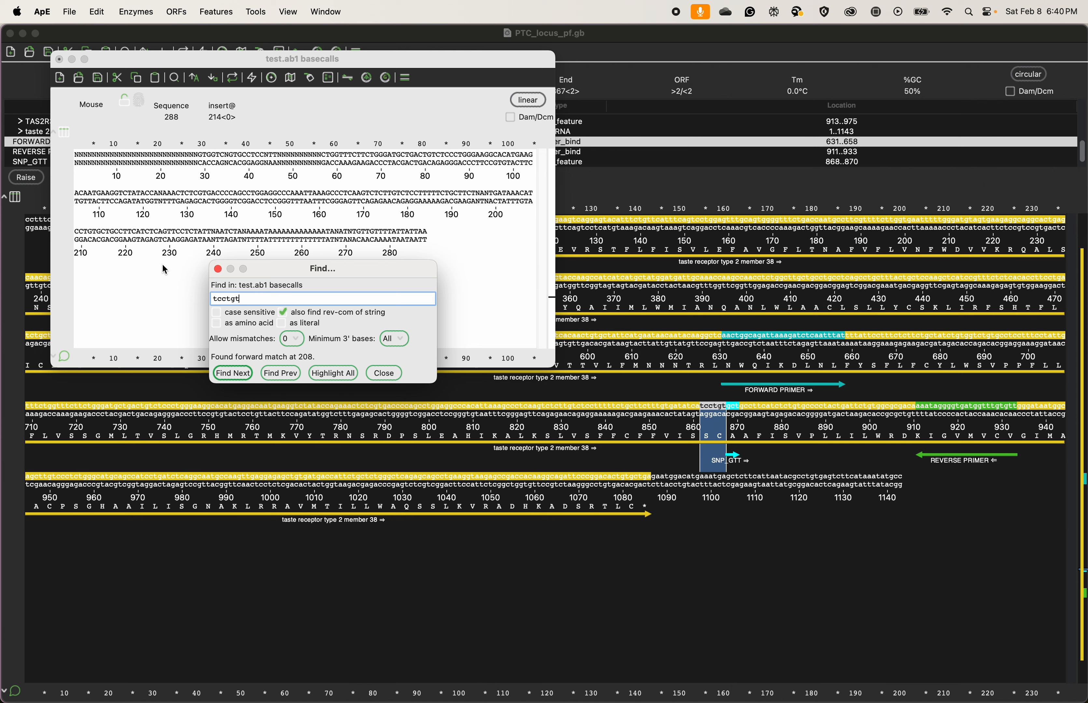
left_click(232, 372)
left_click(384, 373)
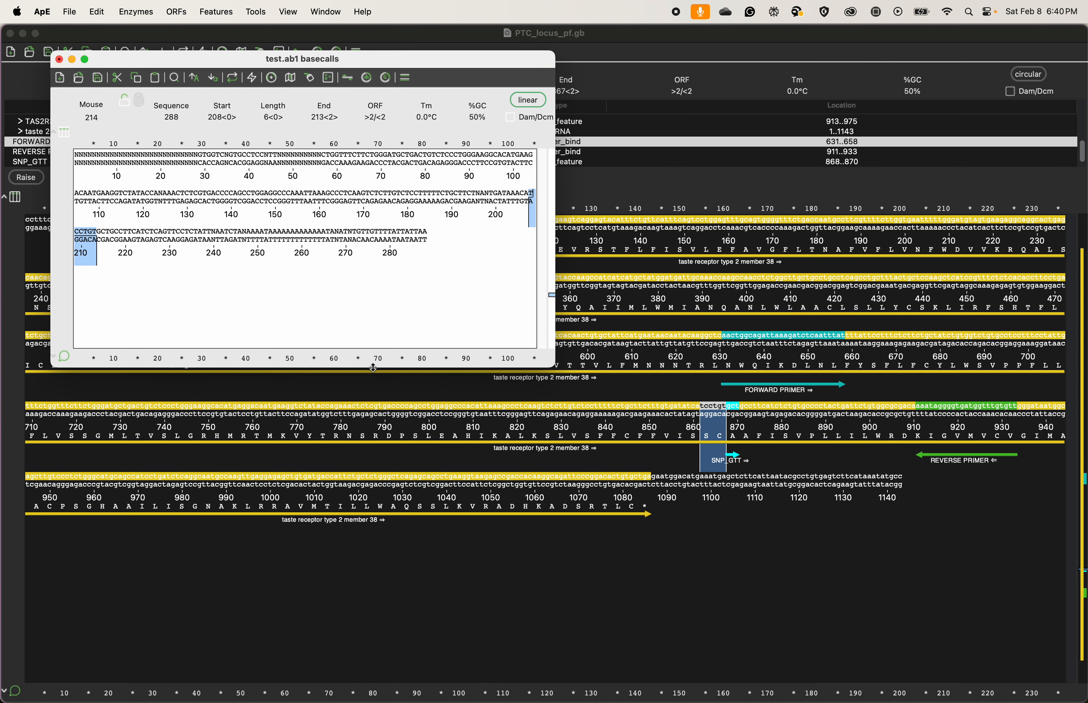
left_click(97, 234)
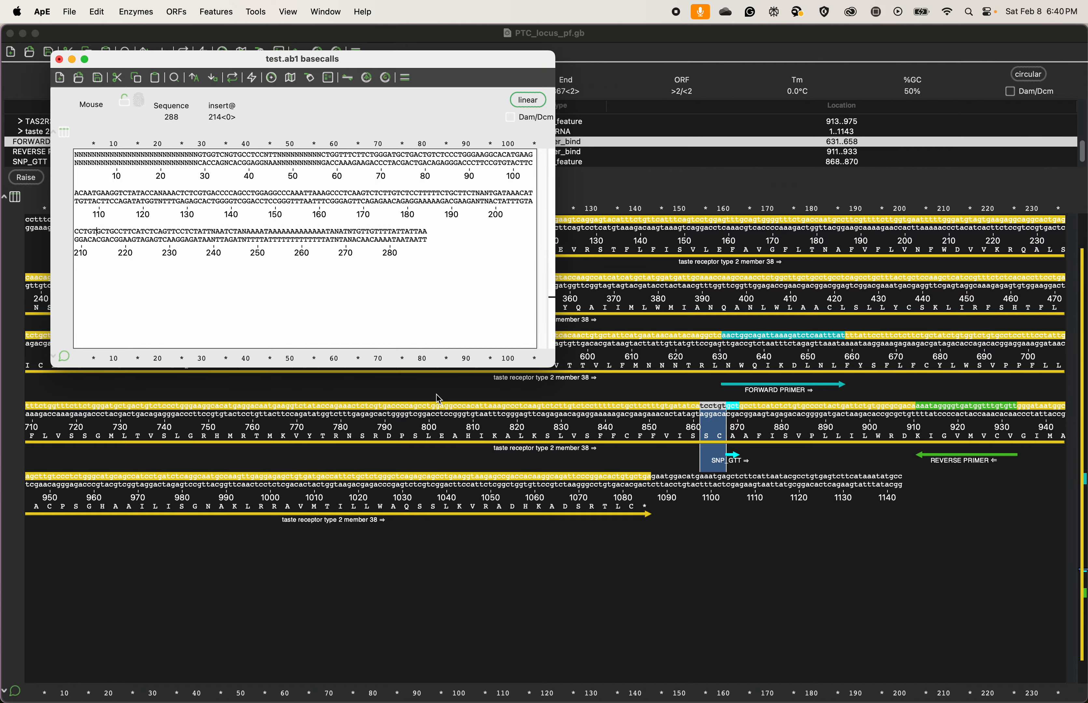
- Show the bases around 210 in the test.ab1 trace and raise its vertical scale to the maximum
key("ctrl+Up")
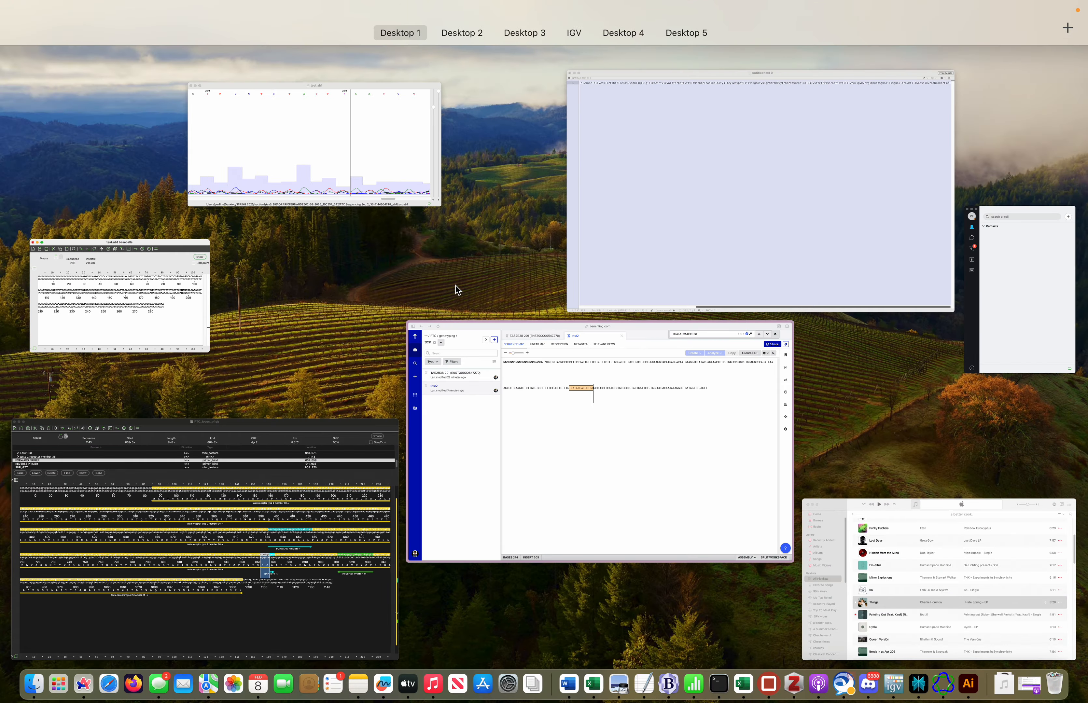
left_click(329, 137)
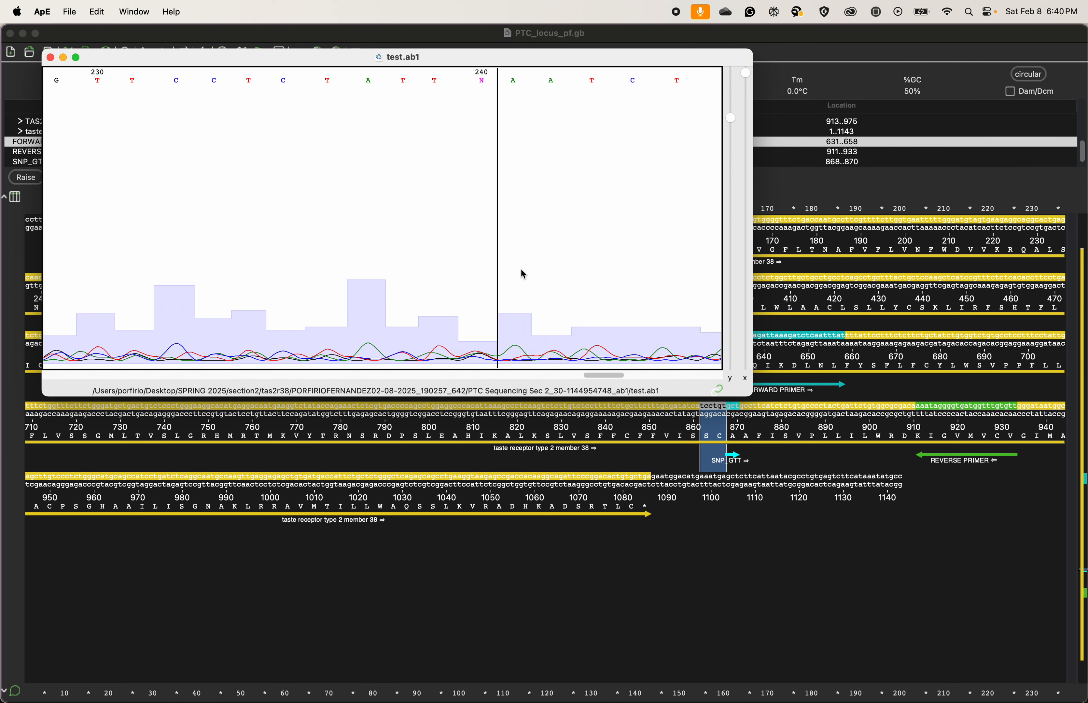
scroll(524, 275, "left", 3)
scroll(524, 274, "left", 4)
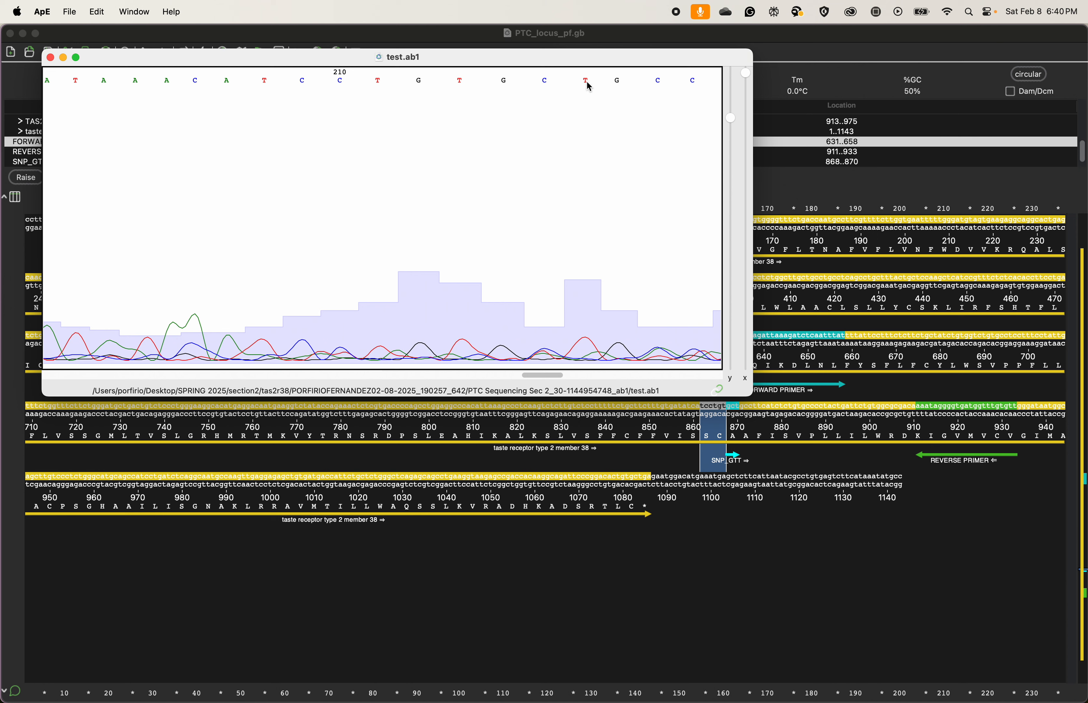
left_click_drag(731, 117, 738, 44)
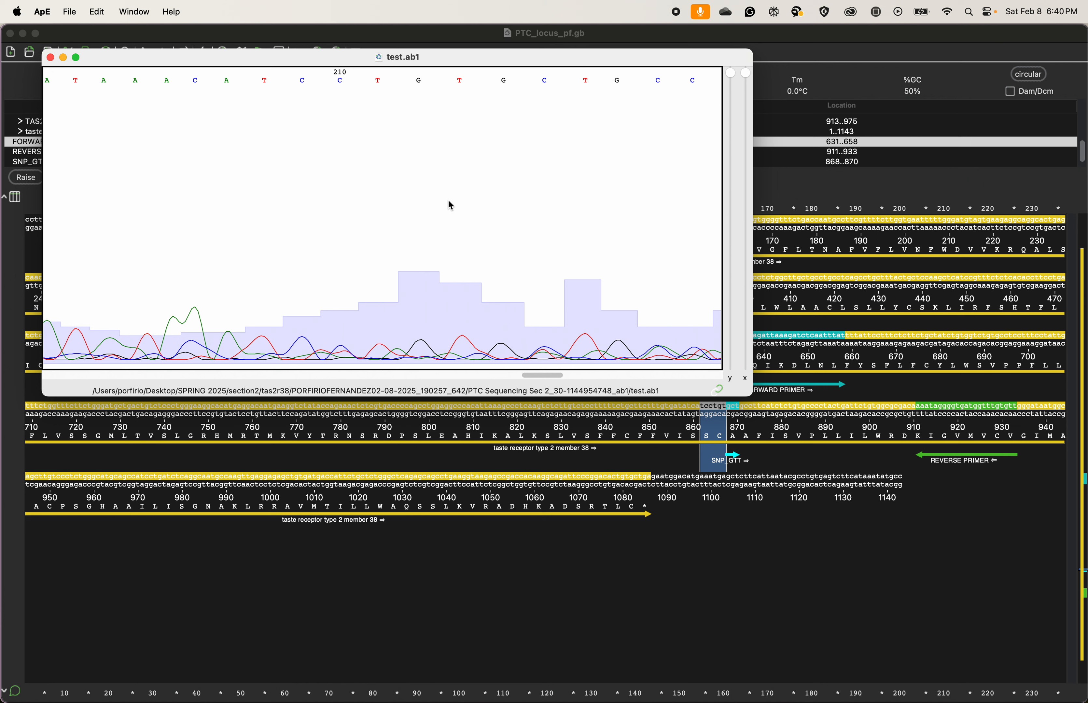
- Examine the peaks of the three SNP codon bases after TCCTGT in the test.ab1 trace, marking the codon's second base
left_click(504, 86)
left_click(548, 85)
left_click(585, 81)
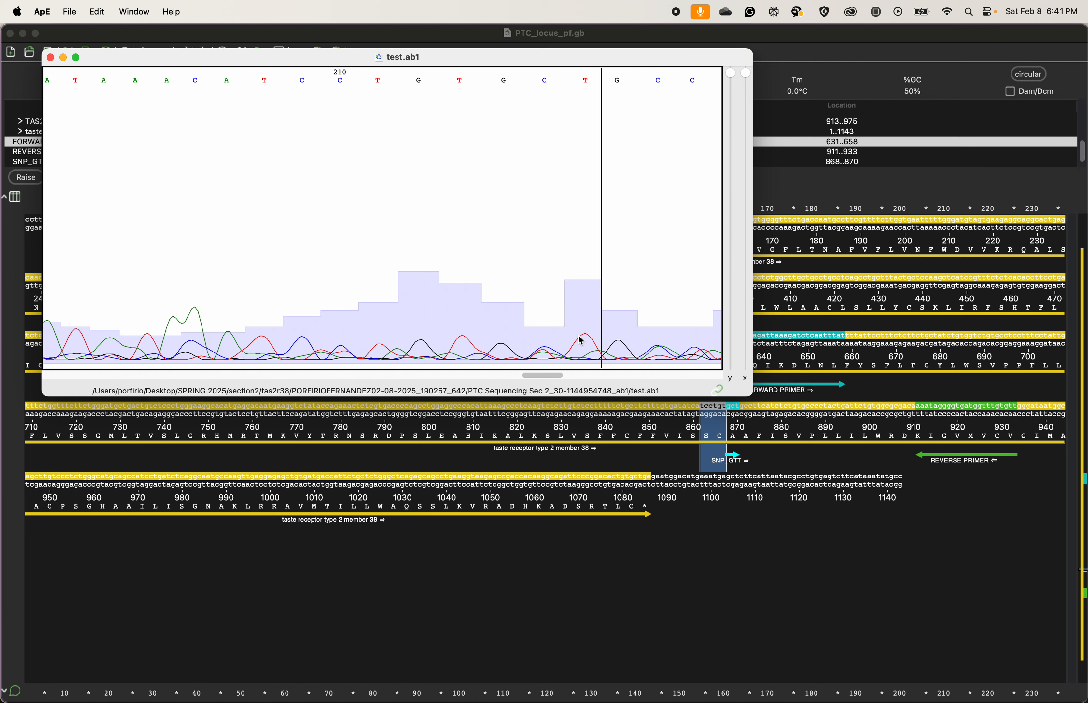
left_click(545, 81)
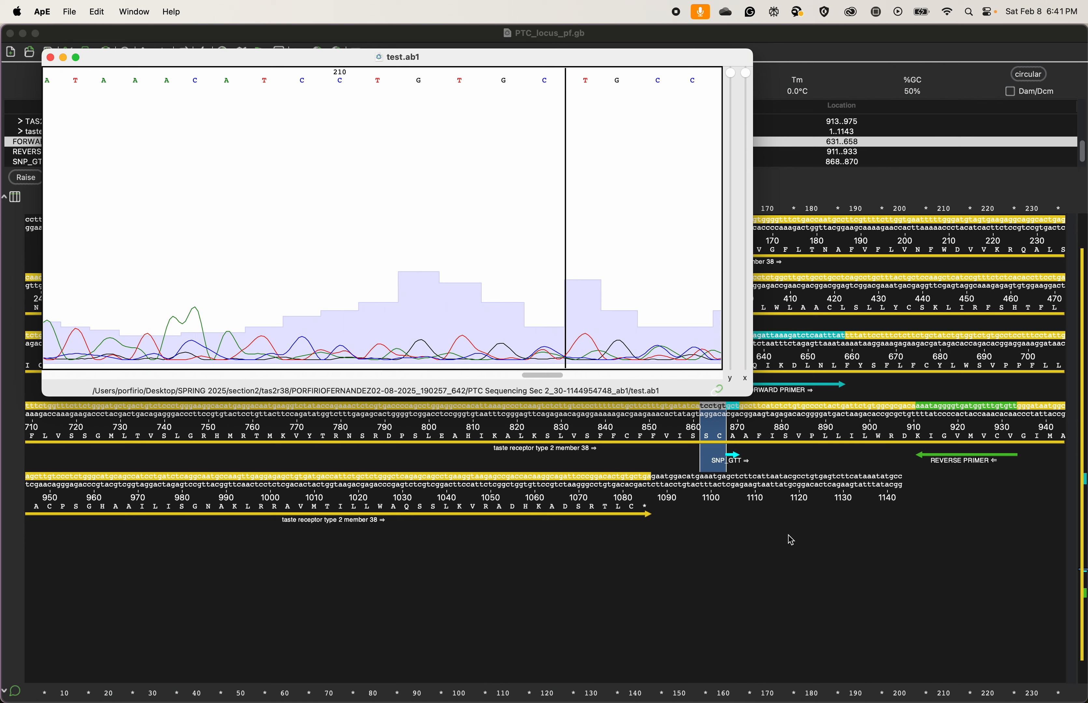
- Compare the peak quality and background signal around the SNP codon with the neighbouring bases from about 195 to 225
scroll(521, 330, "right", 5)
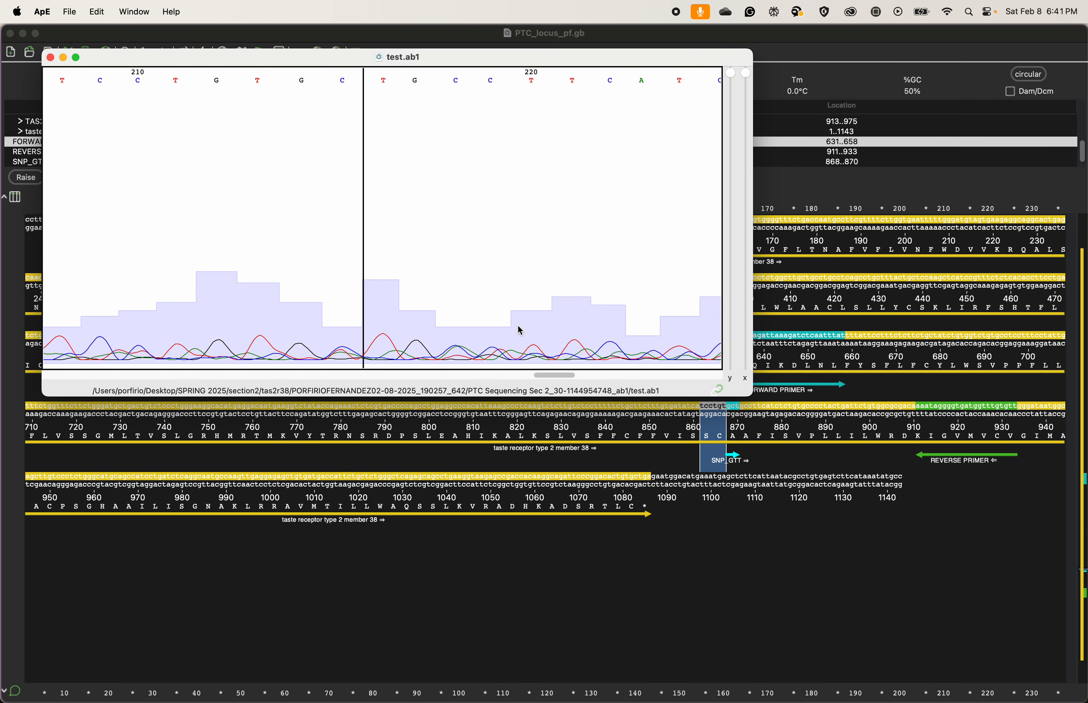
scroll(520, 330, "left", 10)
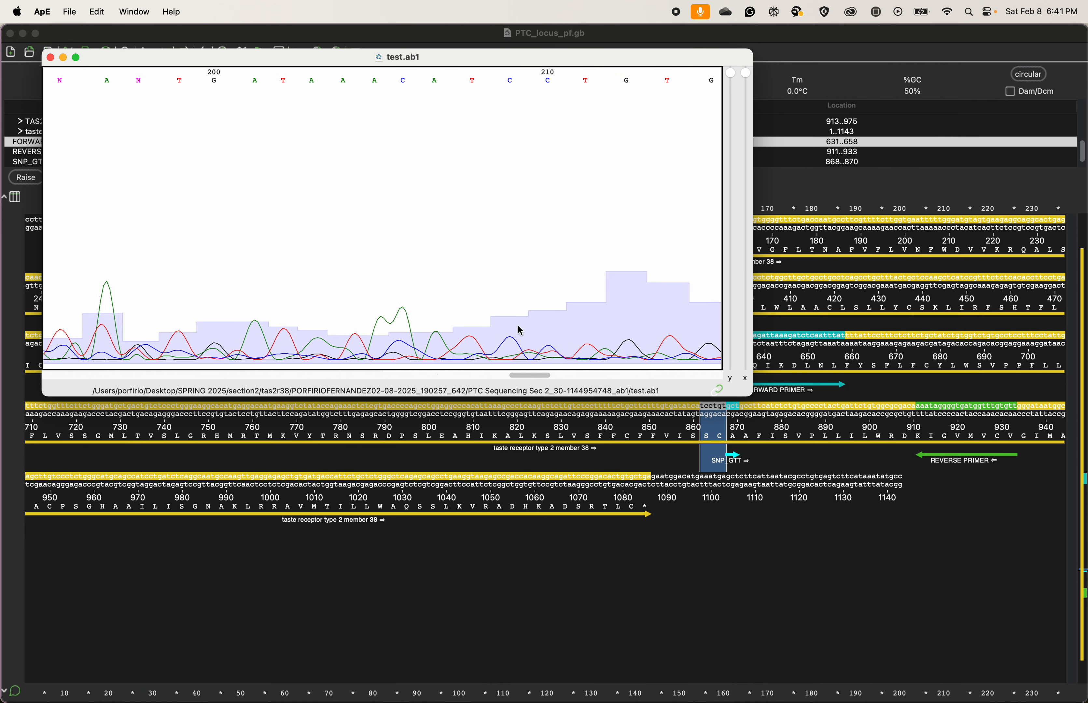
scroll(520, 330, "left", 2)
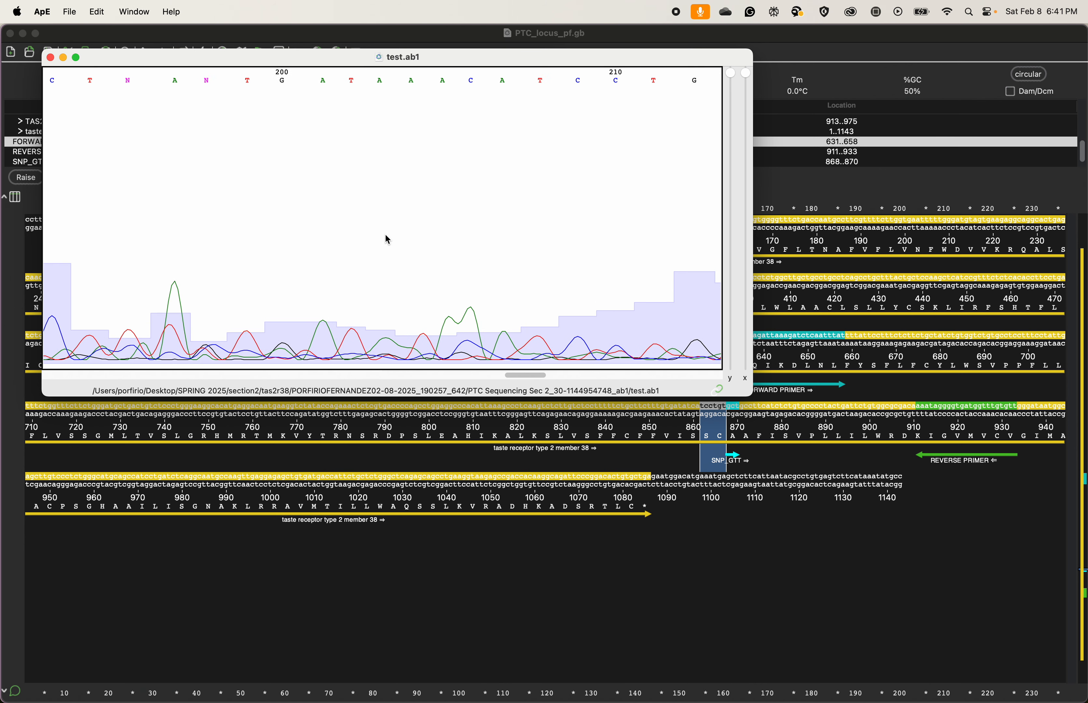
scroll(493, 328, "right", 7)
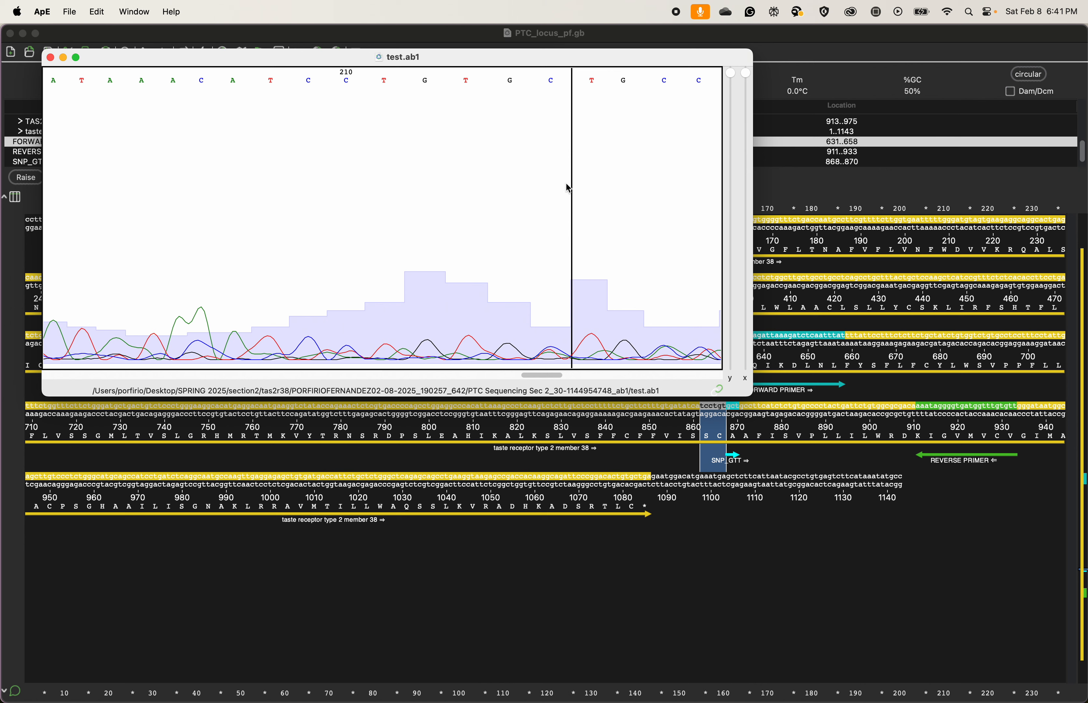
scroll(338, 215, "left", 3)
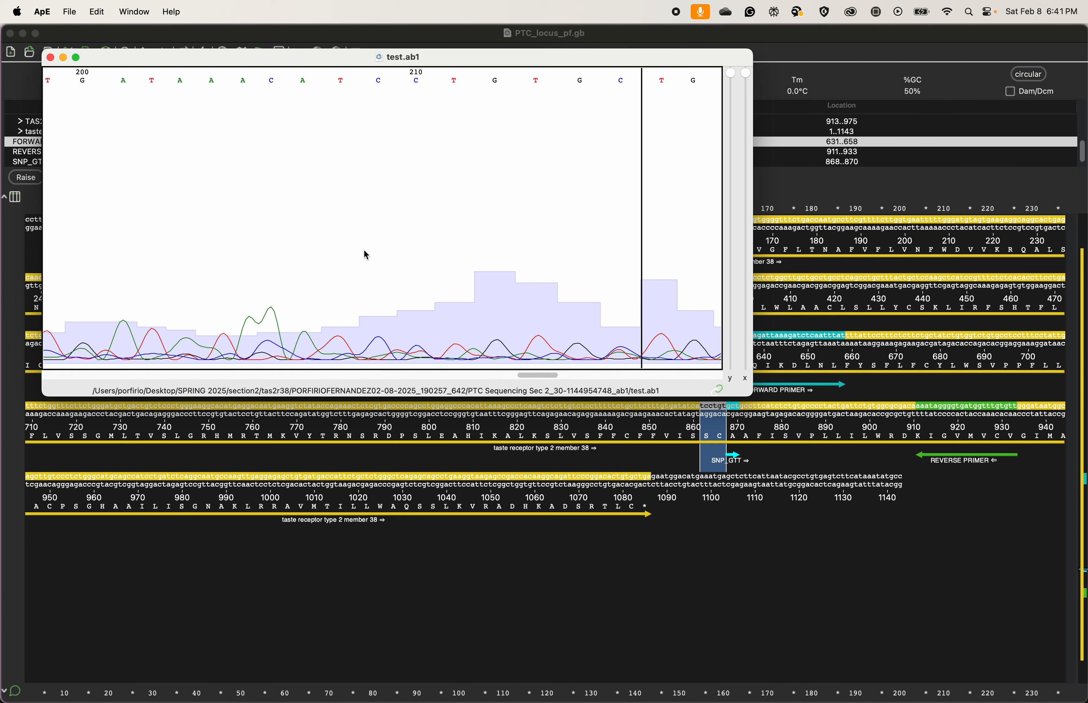
scroll(364, 250, "left", 8)
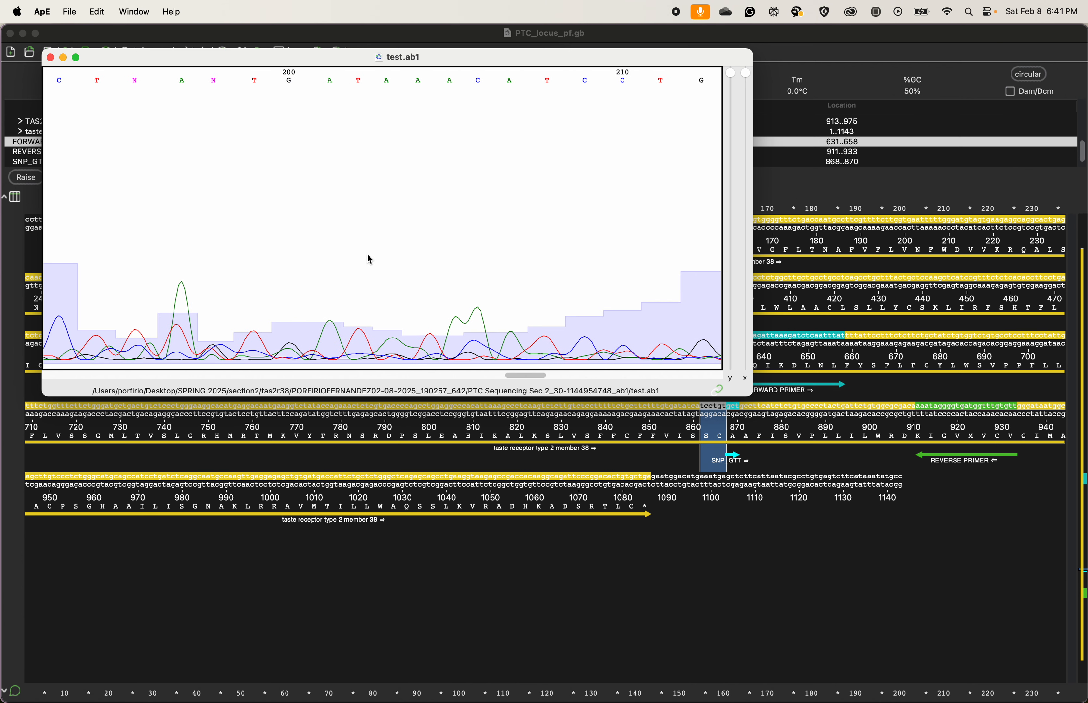
scroll(370, 260, "right", 5)
scroll(370, 259, "left", 5)
scroll(370, 259, "right", 13)
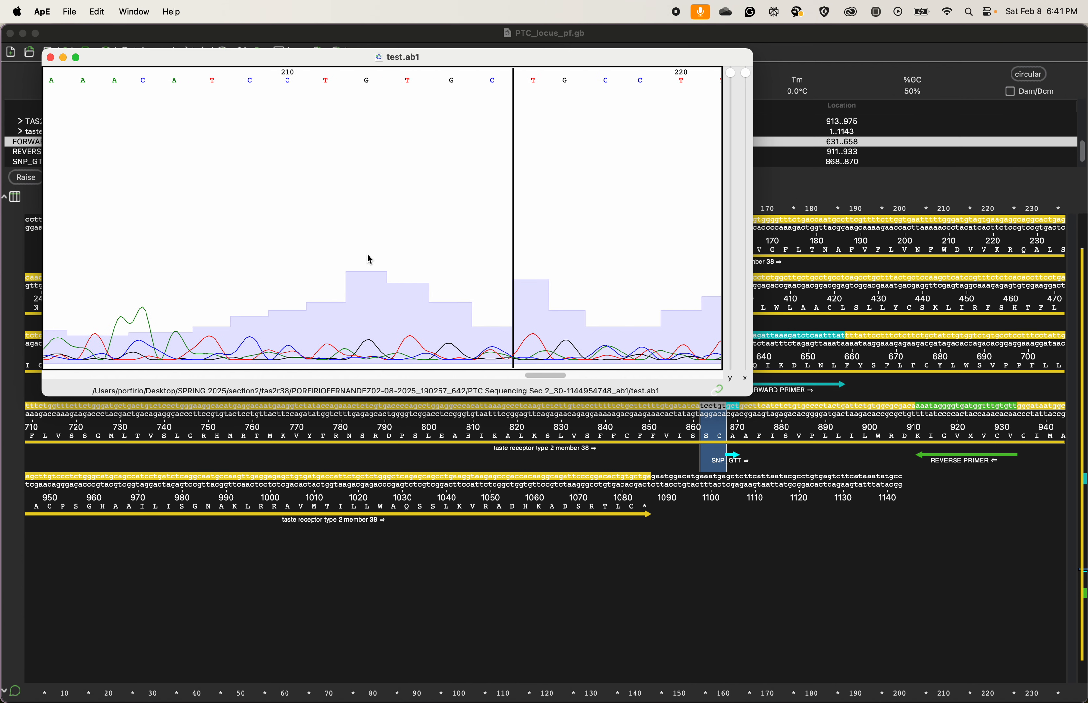
scroll(370, 259, "left", 5)
scroll(370, 259, "right", 8)
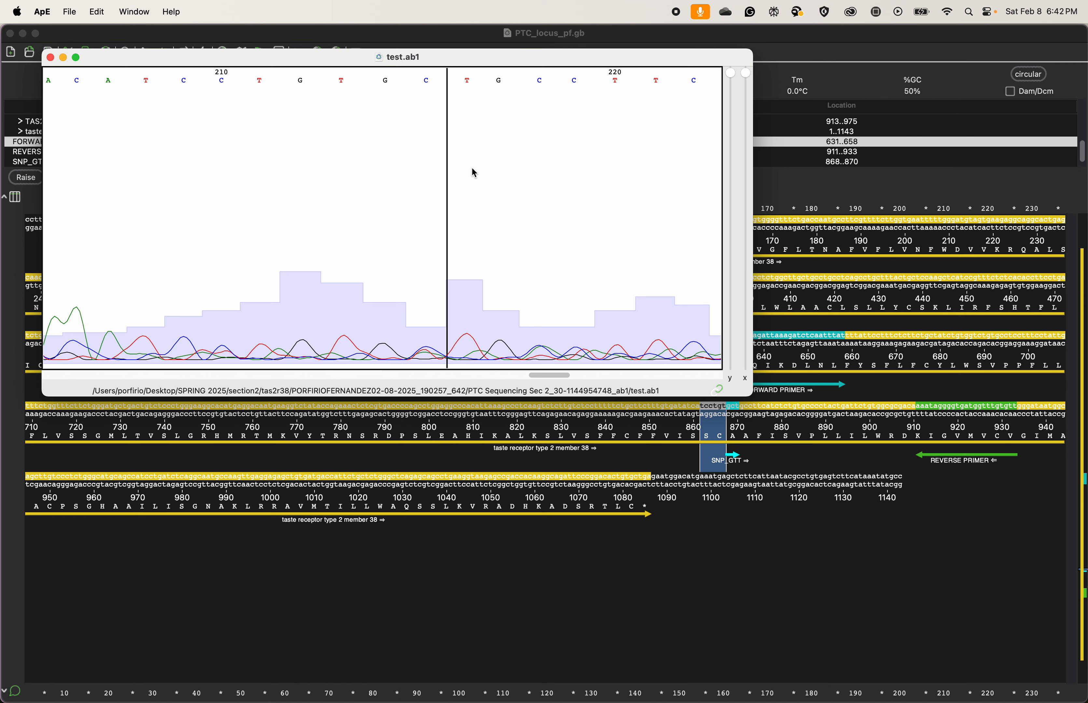
mouse_move(690, 699)
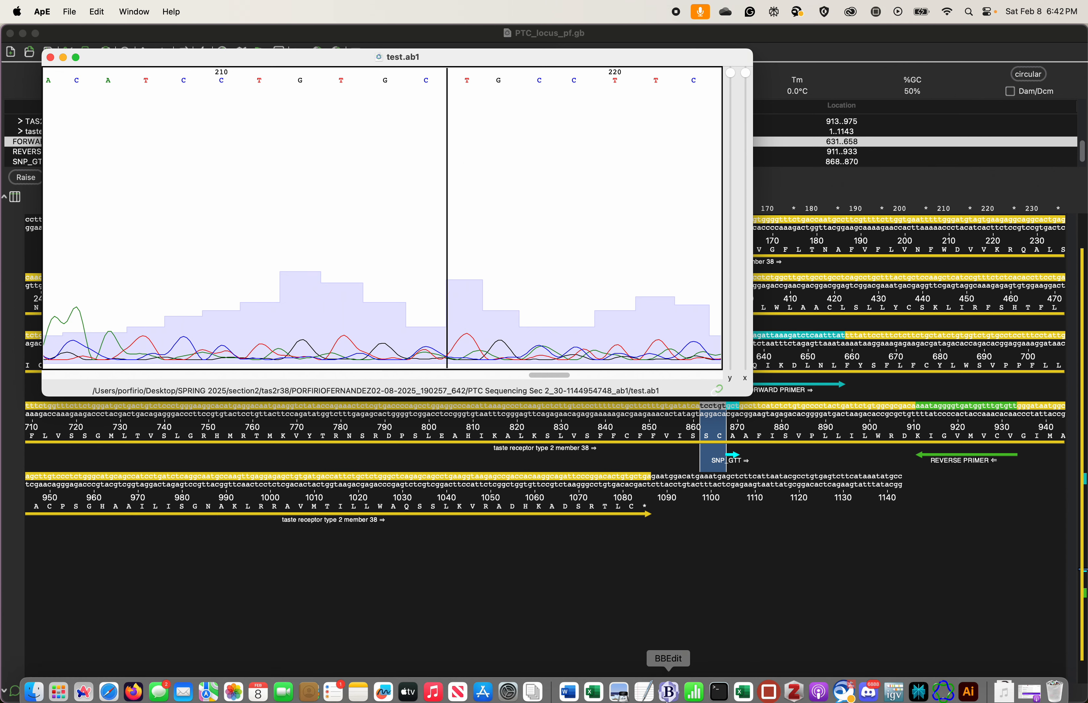